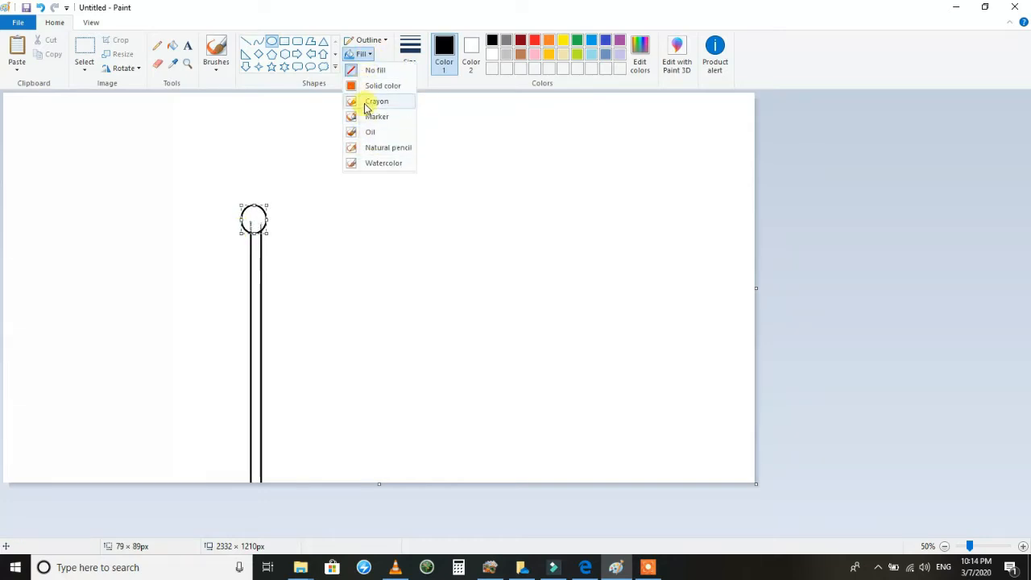
Give the circle atop the pole a solid colour fill and draw a wavy curve from the pole as the flag's upper edge.
left_click(379, 86)
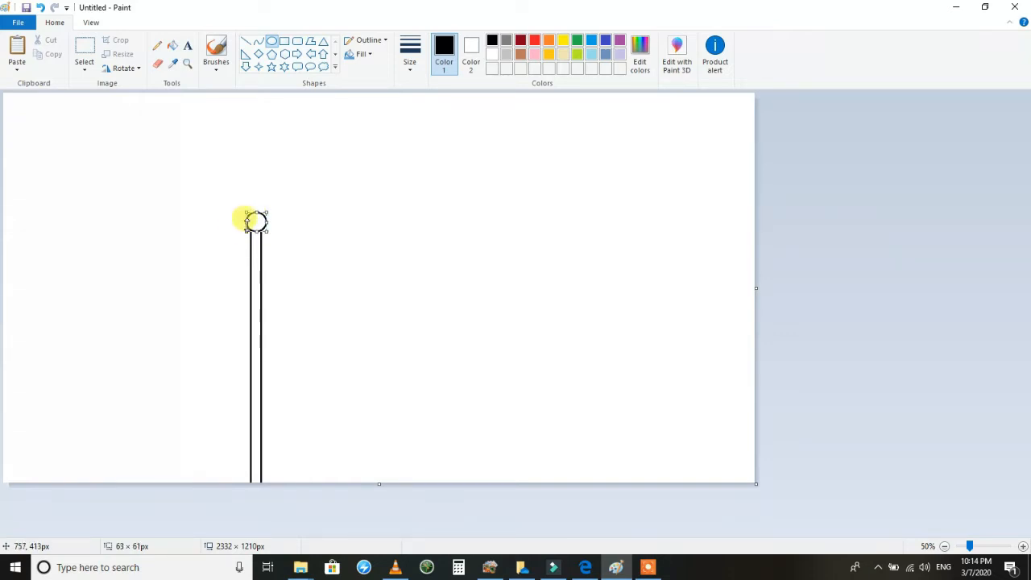
left_click(259, 40)
left_click_drag(262, 230, 494, 224)
left_click_drag(368, 223, 372, 199)
left_click(562, 263)
Copy the wavy curve as the flag's lower edge and close the flag's free end with a curved line.
left_click(88, 47)
left_click_drag(513, 216, 262, 328)
right_click(317, 283)
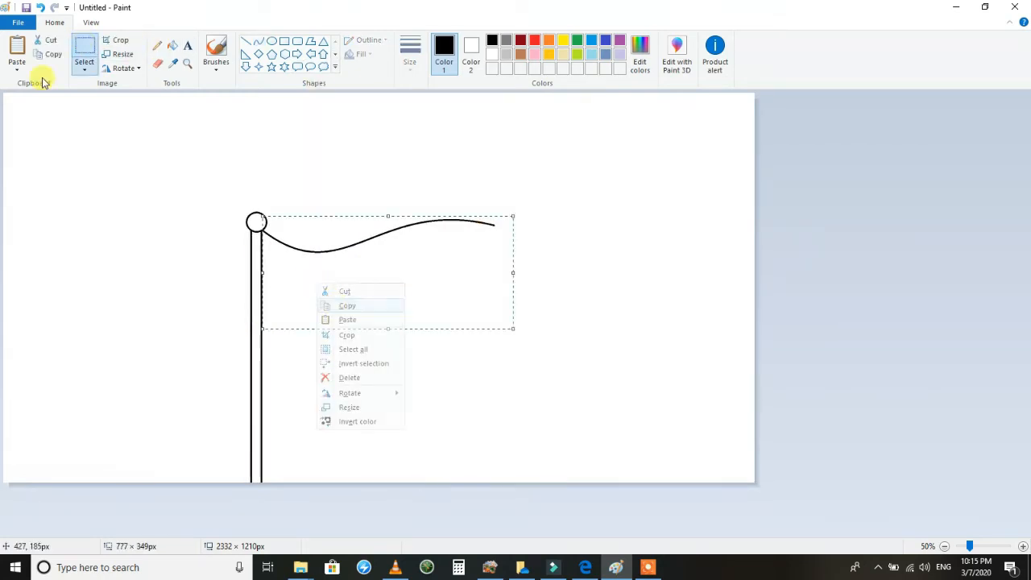
left_click(17, 46)
left_click_drag(107, 185, 361, 409)
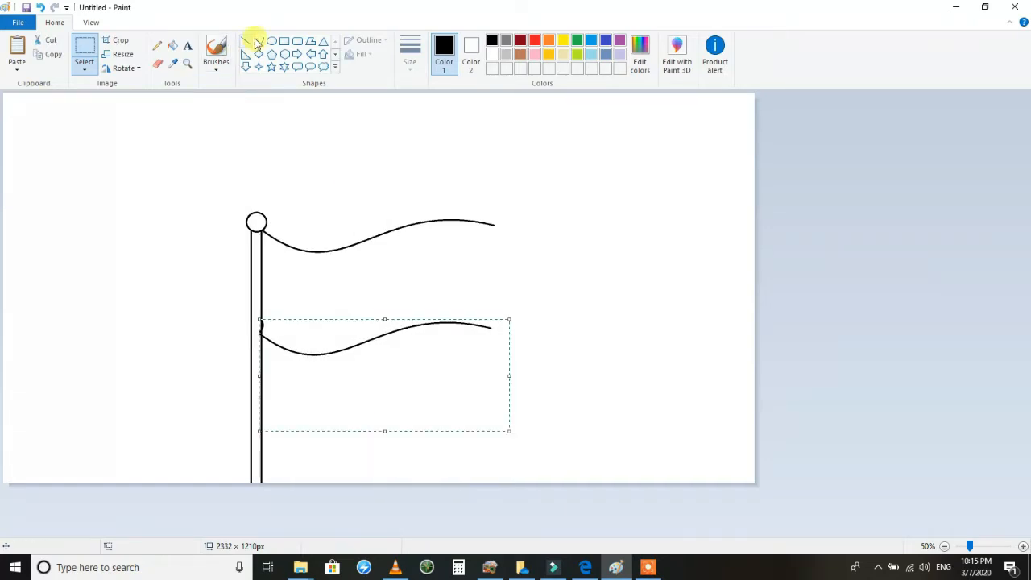
left_click(258, 41)
mouse_move(495, 225)
left_mouse_down()
mouse_move(495, 323)
mouse_move(462, 258)
mouse_move(500, 261)
mouse_move(458, 284)
left_mouse_up()
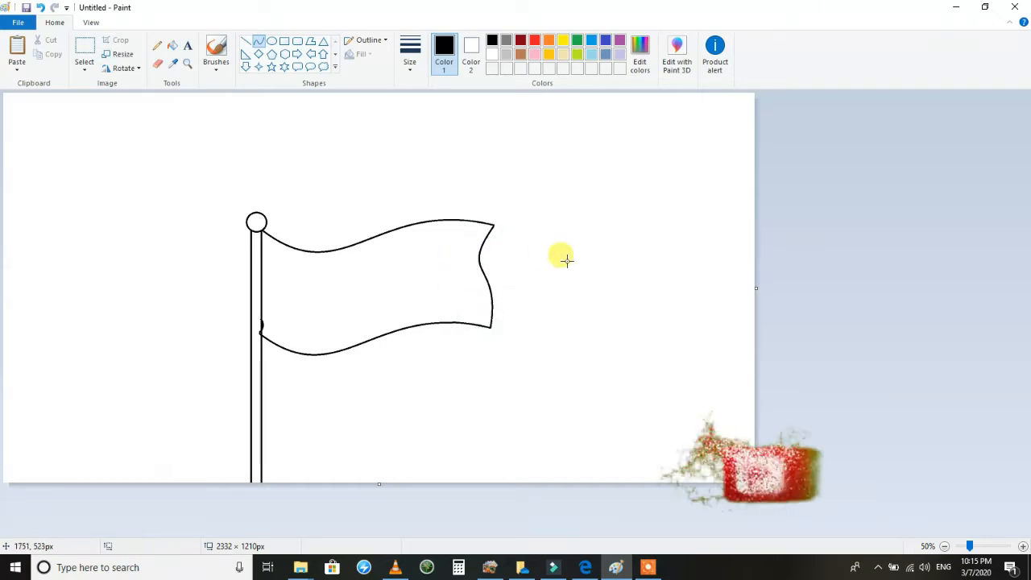
Erase the stray black marks where the flag's lower edge meets the pole.
left_click(186, 62)
left_click(261, 333)
left_click(157, 63)
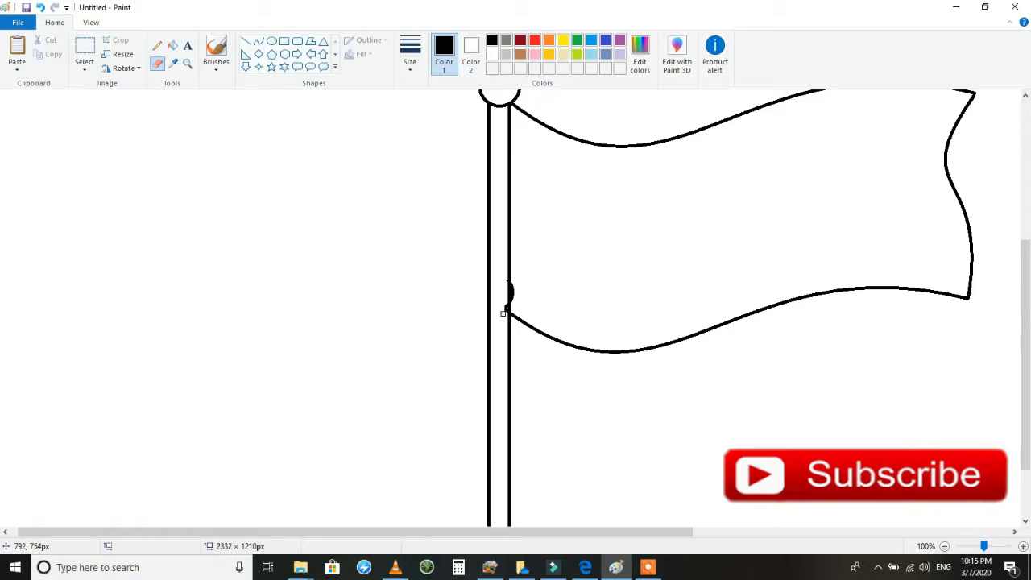
left_click_drag(512, 298, 512, 287)
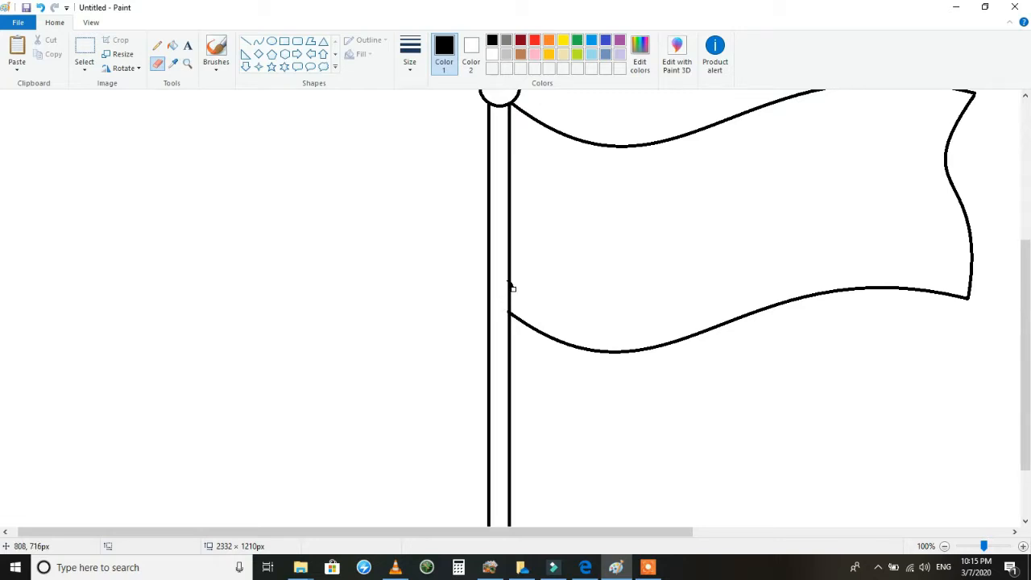
left_click(185, 65)
right_click(274, 276)
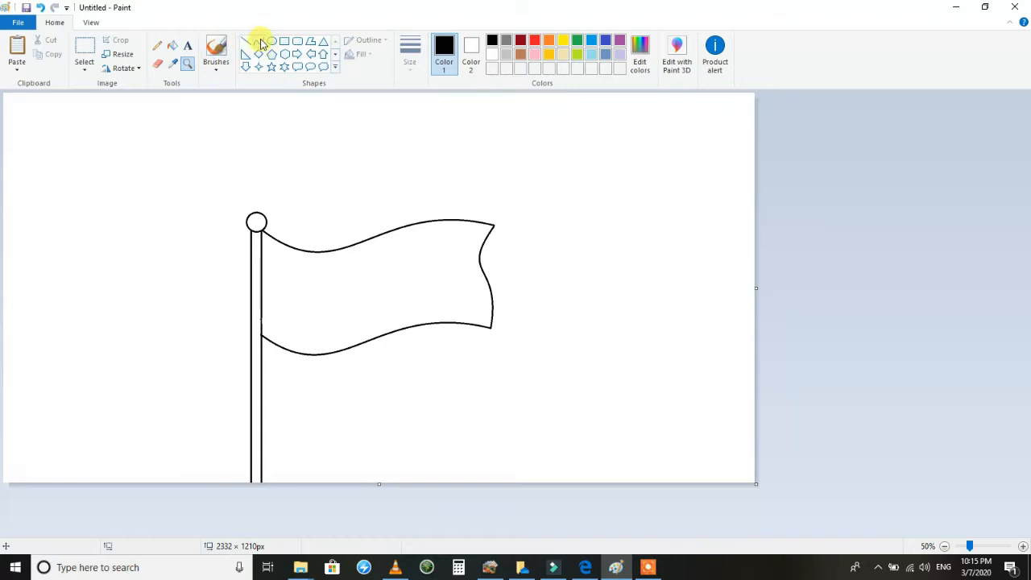
Draw a slightly curved vertical divider across the flag near the pole, from its upper edge to its lower edge.
left_click(248, 42)
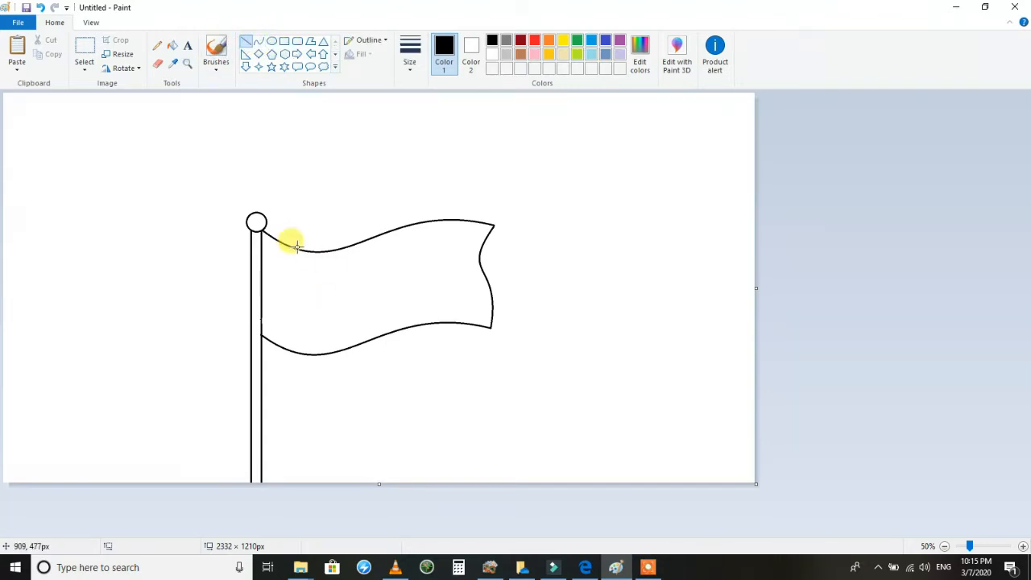
left_click(258, 41)
mouse_move(314, 253)
left_mouse_down()
mouse_move(314, 344)
mouse_move(306, 297)
left_mouse_up()
left_click_drag(312, 300, 319, 286)
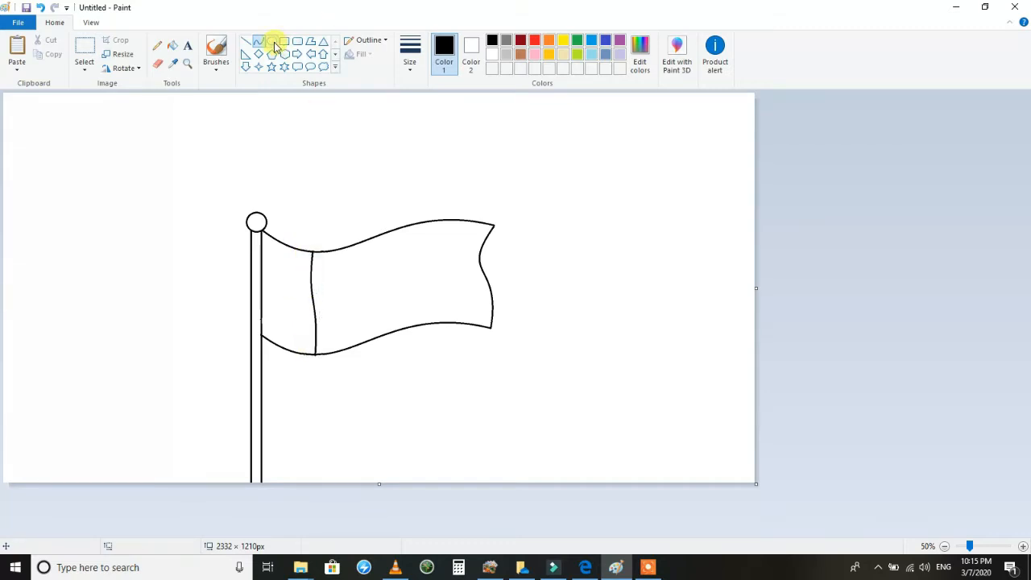
Draw an ellipse about 447 × 405 px in the empty area above and beyond the flag's free end.
left_click_drag(616, 132, 494, 194)
left_click(42, 8)
left_click(272, 41)
left_click_drag(670, 118, 525, 248)
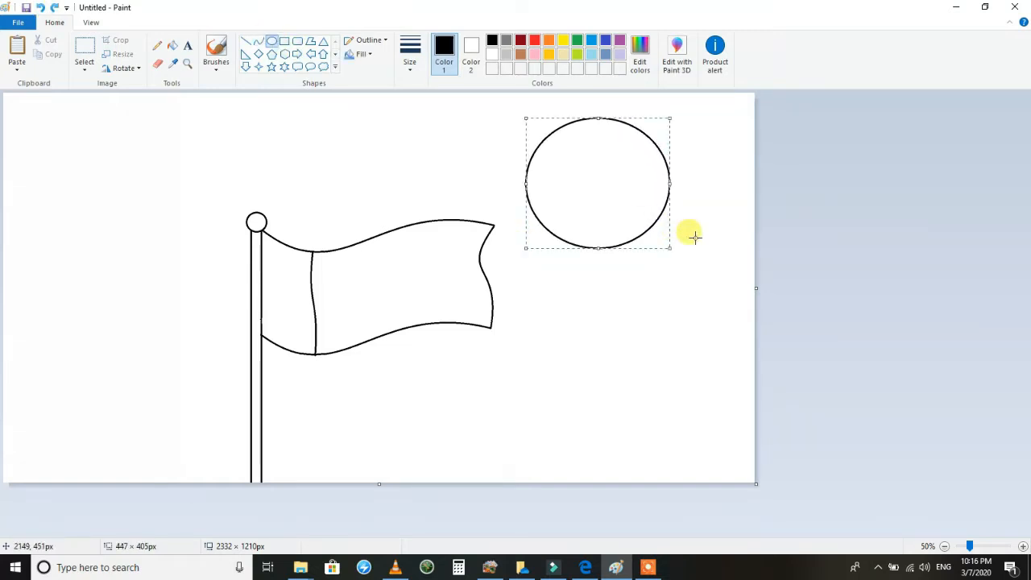
Draw a solid-filled second ellipse about 415 × 363 px over the first, offset so that a crescent is left between their outlines.
left_click_drag(673, 111, 536, 237)
mouse_move(587, 182)
left_mouse_down()
mouse_move(578, 183)
mouse_move(590, 175)
left_mouse_up()
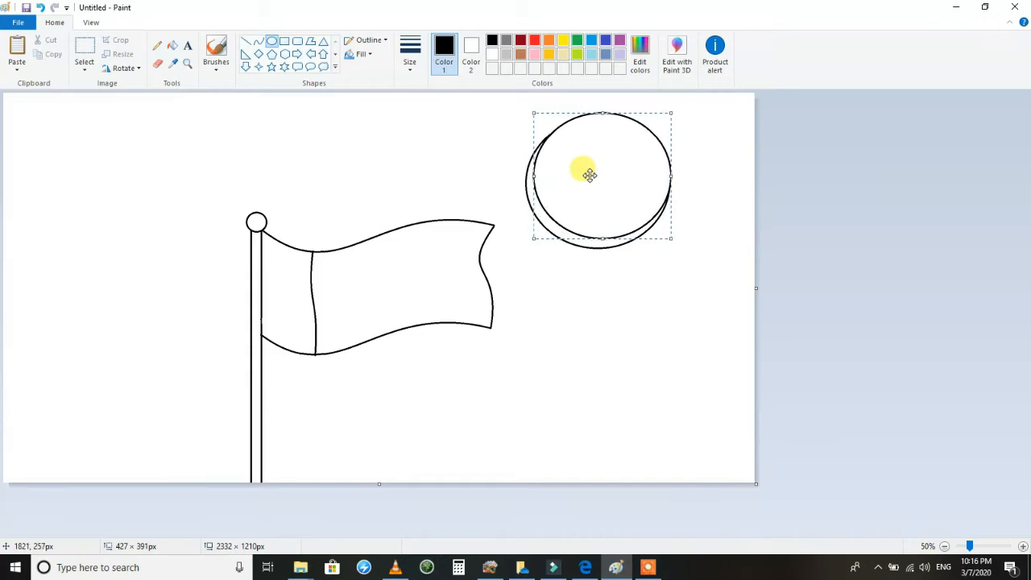
left_click_drag(672, 239, 679, 244)
left_click_drag(611, 203, 615, 202)
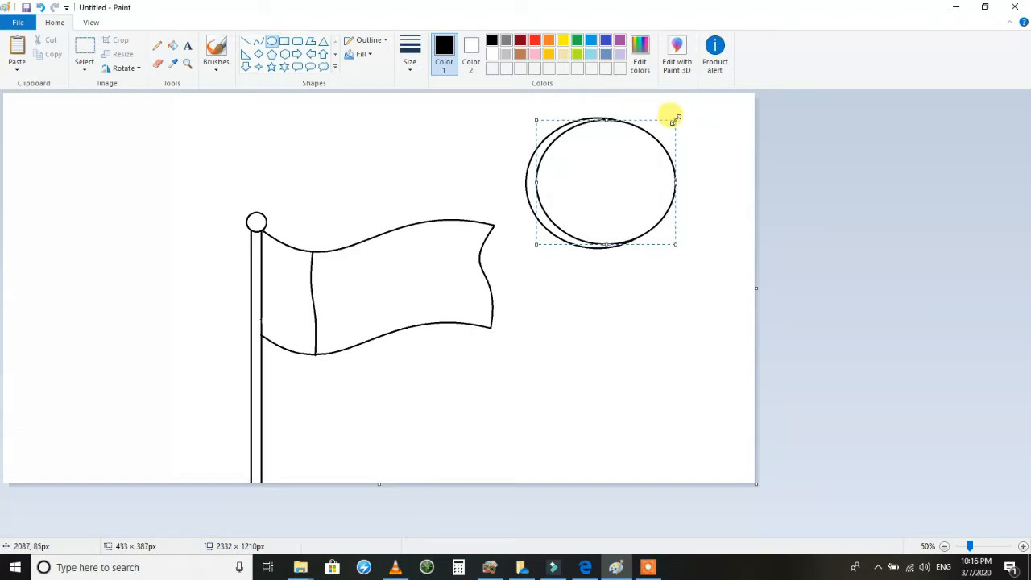
left_click_drag(614, 197, 618, 196)
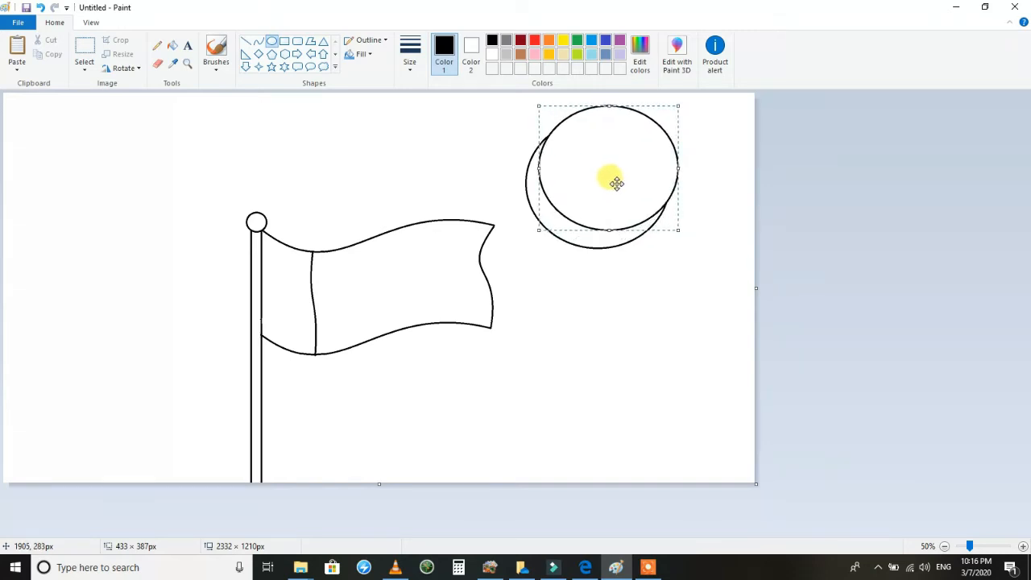
left_click_drag(615, 181, 618, 181)
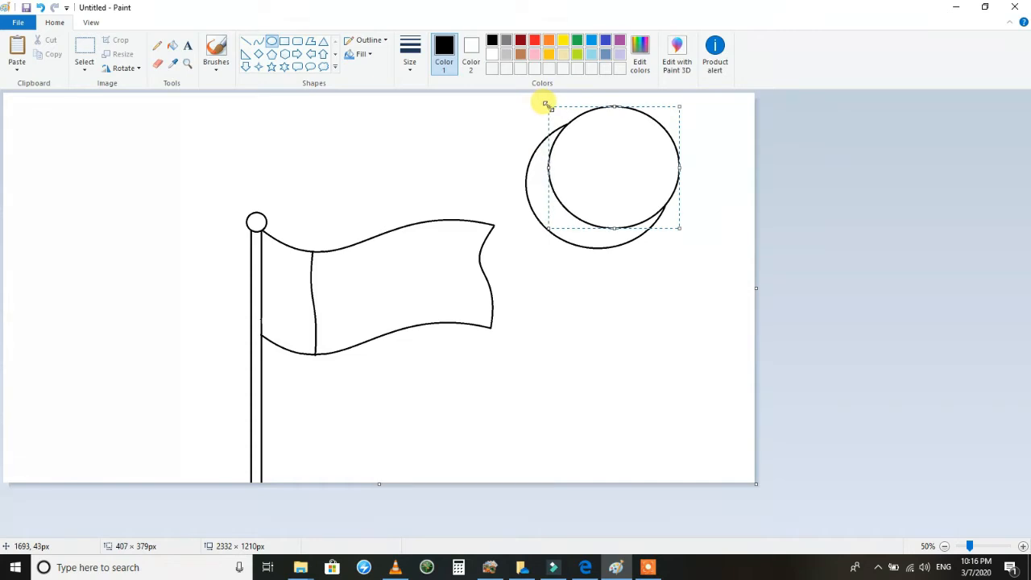
left_click_drag(551, 110, 551, 112)
left_click_drag(676, 226, 673, 232)
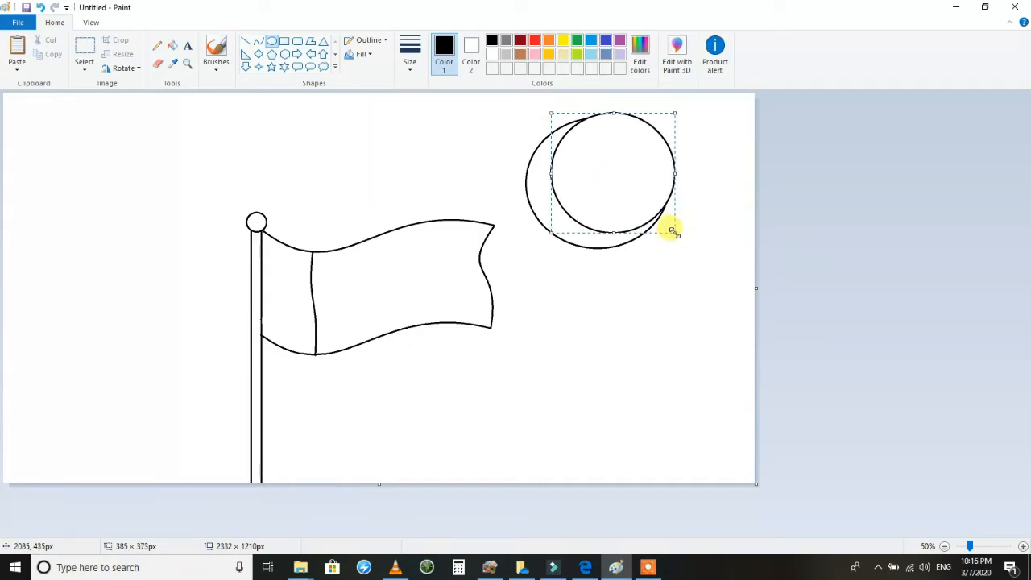
mouse_move(548, 112)
left_mouse_down()
mouse_move(534, 110)
mouse_move(543, 120)
left_mouse_up()
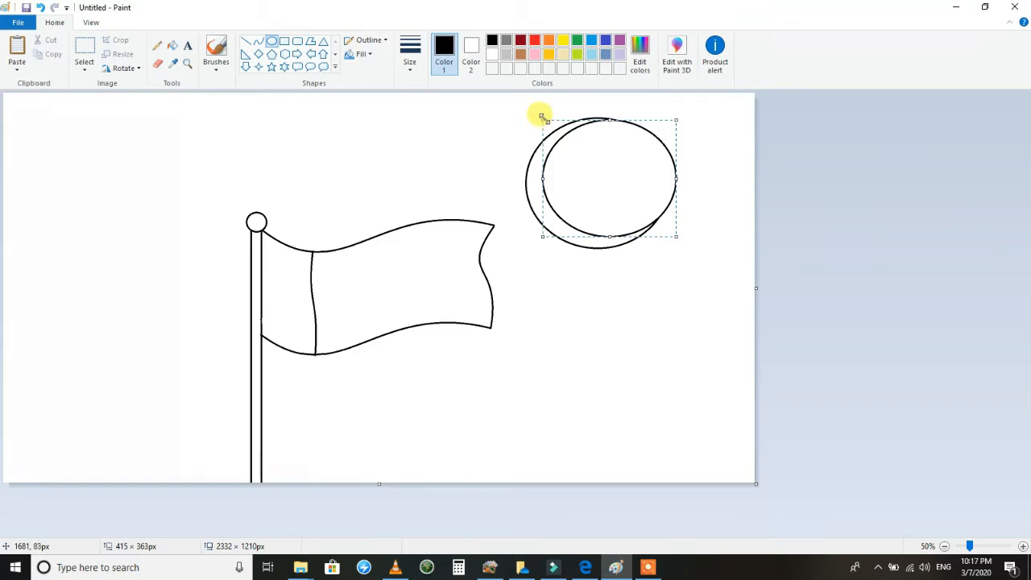
Erase gaps where the two ellipses meet and fill the leftover outer arc with white, leaving only the crescent.
left_click(443, 161)
left_click(158, 63)
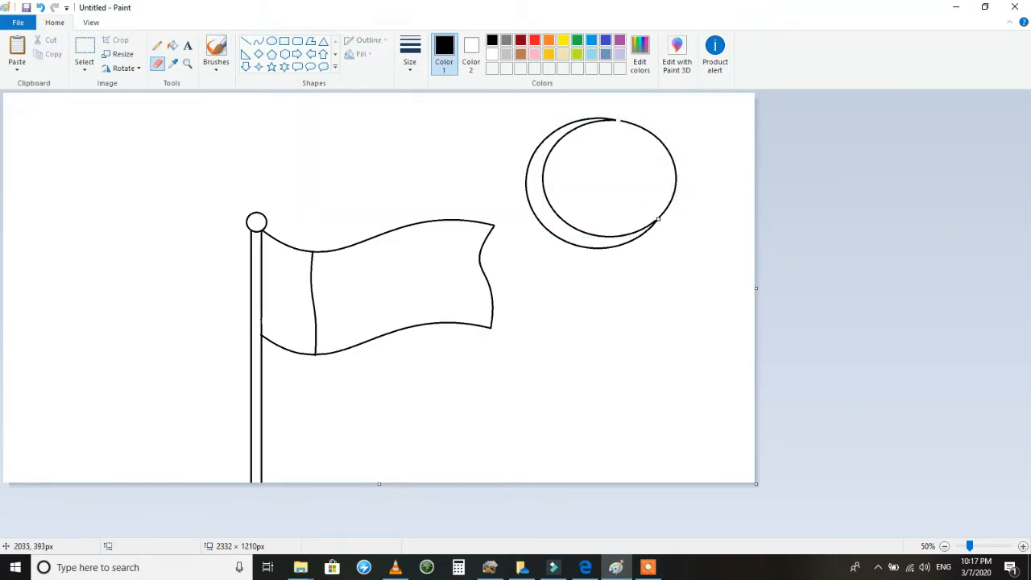
left_click(173, 45)
left_click(492, 54)
left_click(661, 138)
Select the crescent, shrink the selection to about 324 × 264 px, and place it in the flag's main field.
left_click(85, 44)
left_click_drag(717, 111, 517, 270)
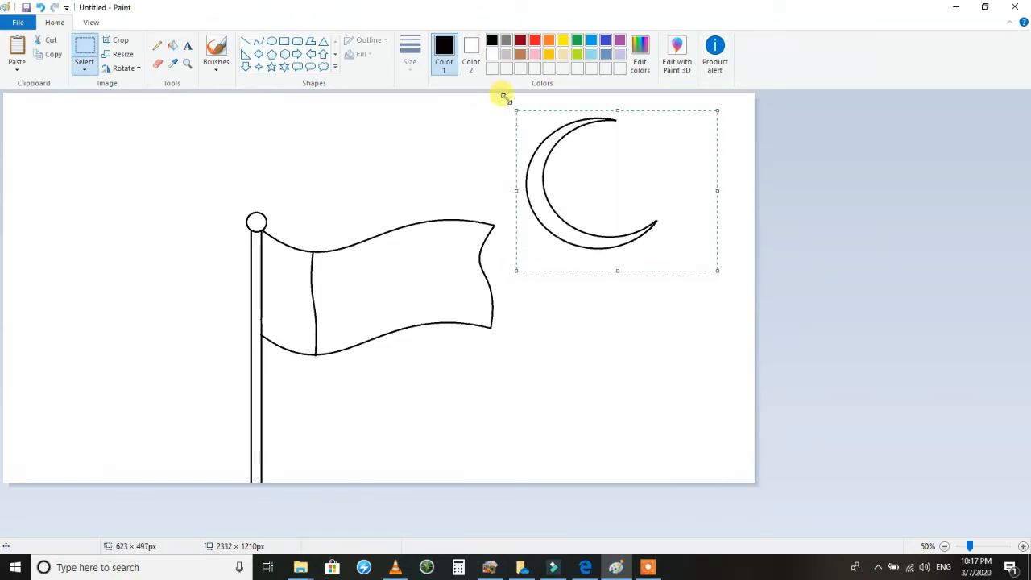
left_click_drag(518, 112, 546, 145)
left_click_drag(609, 215, 410, 292)
left_click_drag(513, 345, 477, 333)
left_click_drag(383, 294, 387, 295)
mouse_move(480, 331)
left_mouse_down()
mouse_move(387, 282)
mouse_move(451, 332)
mouse_move(462, 323)
left_mouse_up()
left_click_drag(389, 293, 391, 295)
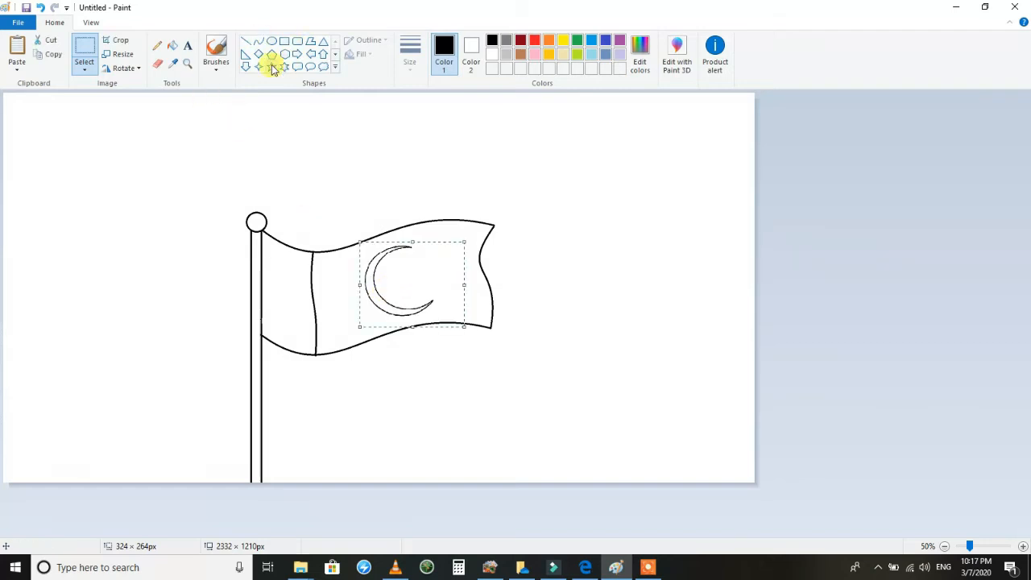
Draw a five-pointed star about 89 × 81 px with a thinner outline inside the crescent's opening.
left_click(271, 67)
mouse_move(436, 262)
left_mouse_down()
mouse_move(410, 269)
mouse_move(404, 291)
left_mouse_up()
left_click(418, 63)
left_click(422, 108)
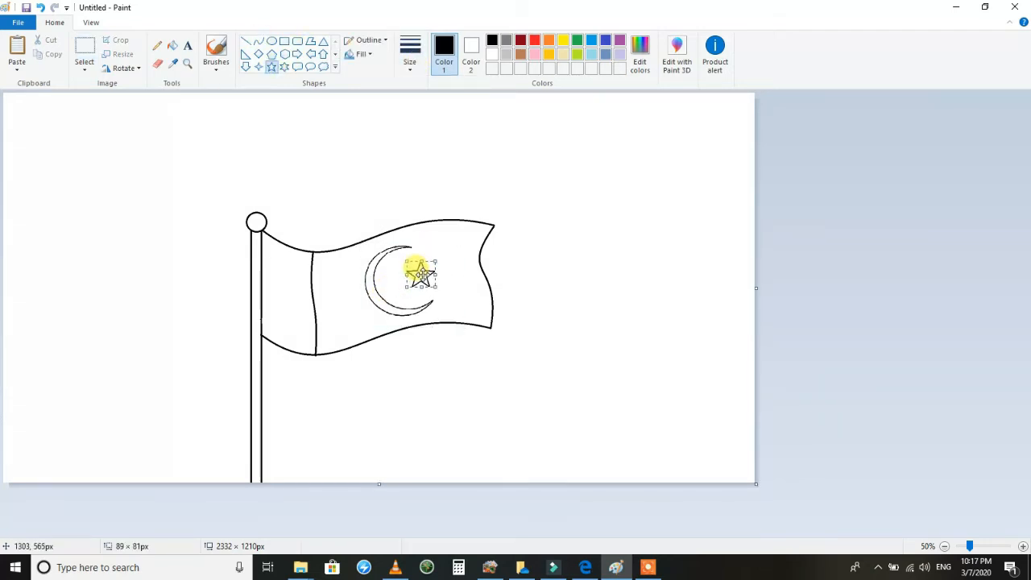
mouse_move(418, 275)
left_mouse_down()
mouse_move(399, 272)
mouse_move(423, 269)
left_mouse_up()
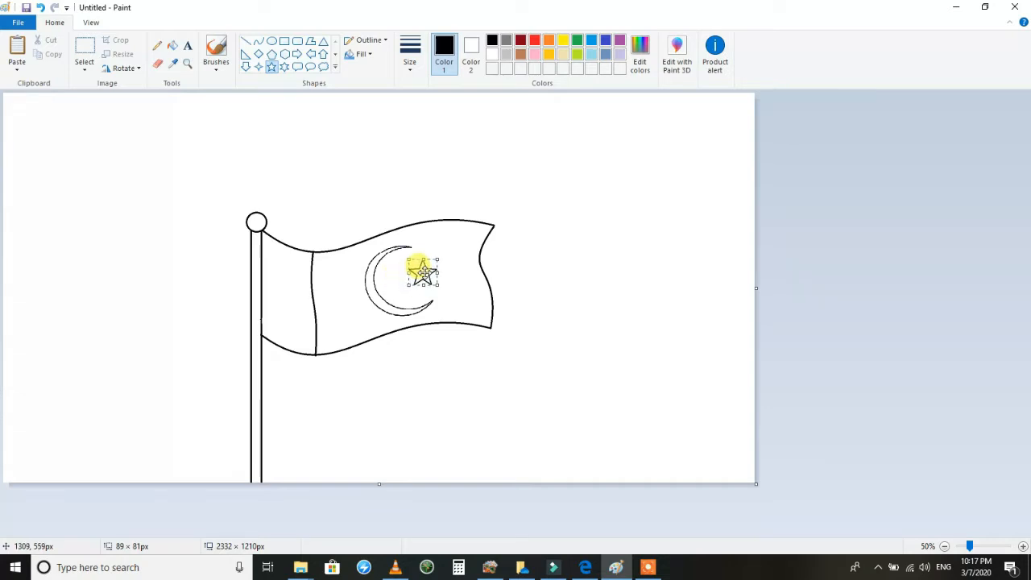
Draw an S-shaped curve about 293 × 509 px with a thicker outline and place it in the empty area beyond the flag.
left_click(258, 40)
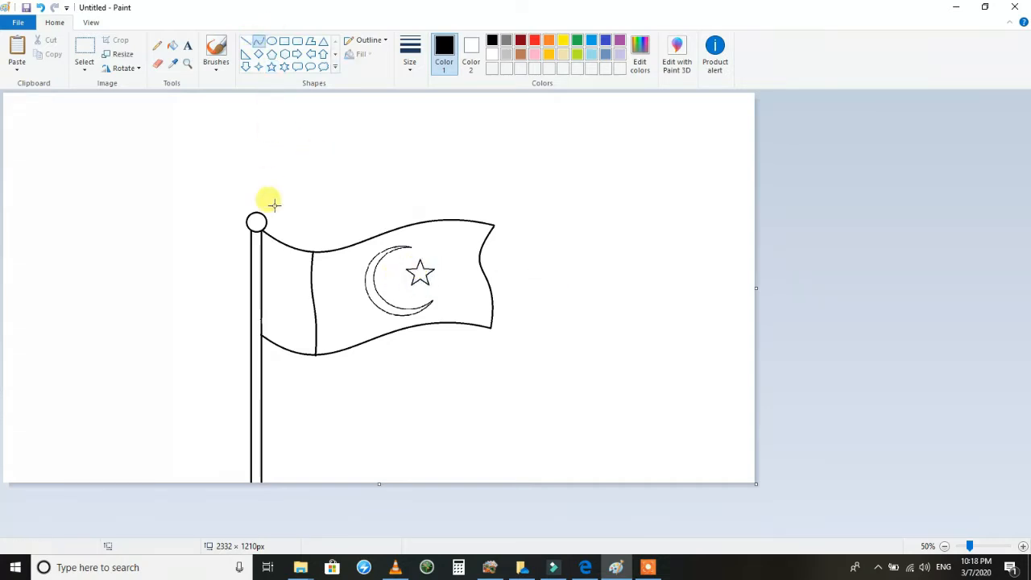
left_click_drag(238, 234, 261, 394)
left_click_drag(242, 307, 293, 303)
left_click_drag(273, 340, 198, 359)
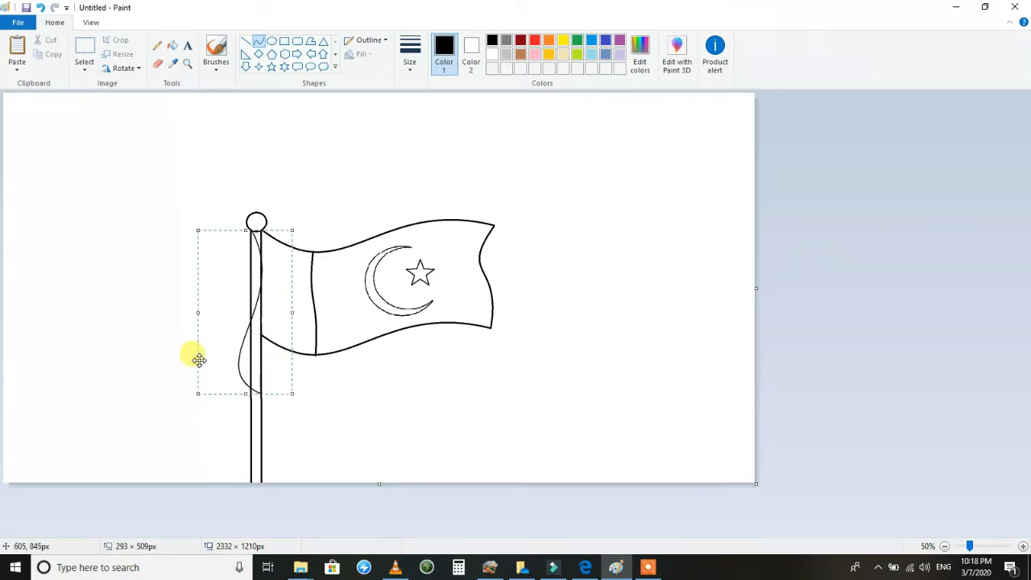
left_click(409, 58)
left_click(418, 140)
left_click_drag(237, 323, 610, 270)
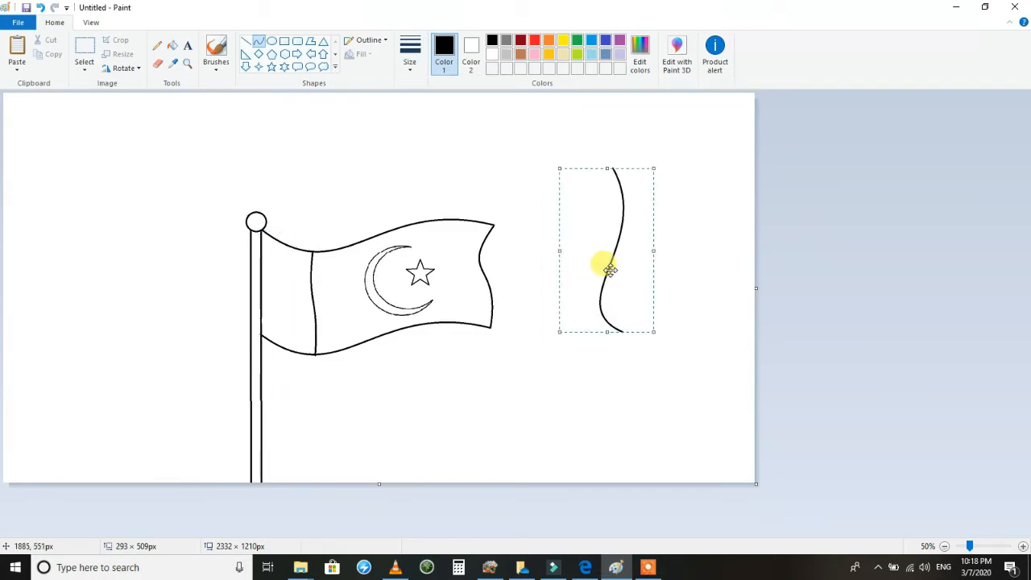
Copy the S-shaped curve and move the original onto the pole as a hanging cord starting below the top circle.
left_click(85, 50)
left_click_drag(672, 166, 550, 368)
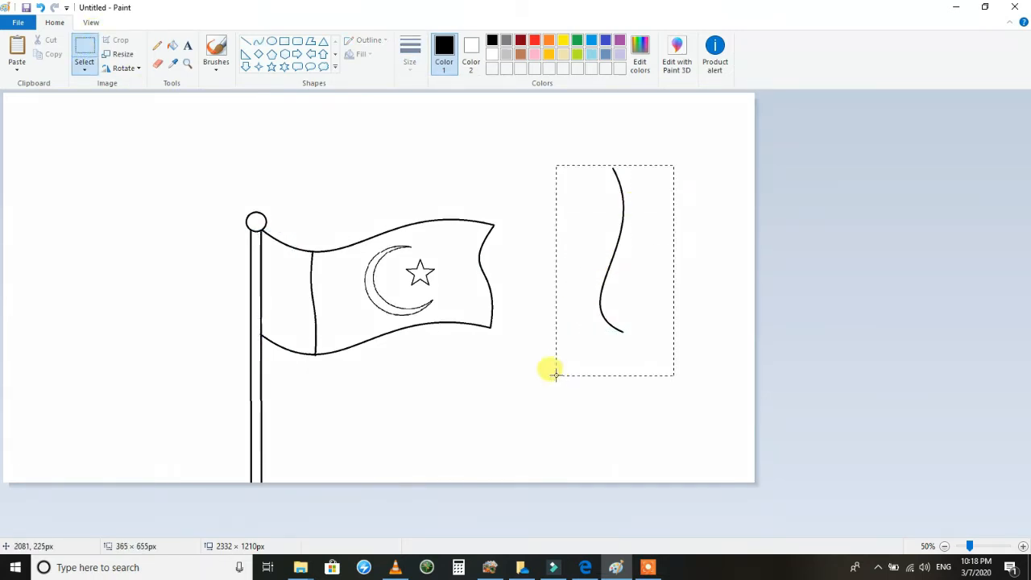
right_click(626, 283)
left_click(651, 301)
mouse_move(592, 218)
left_mouse_down()
mouse_move(347, 304)
mouse_move(254, 287)
left_mouse_up()
Paste the copied cord curve, flip it horizontally, and place it over the pole so that the two cords cross.
left_click(19, 49)
left_click(124, 68)
left_click(129, 127)
left_click_drag(50, 154, 237, 288)
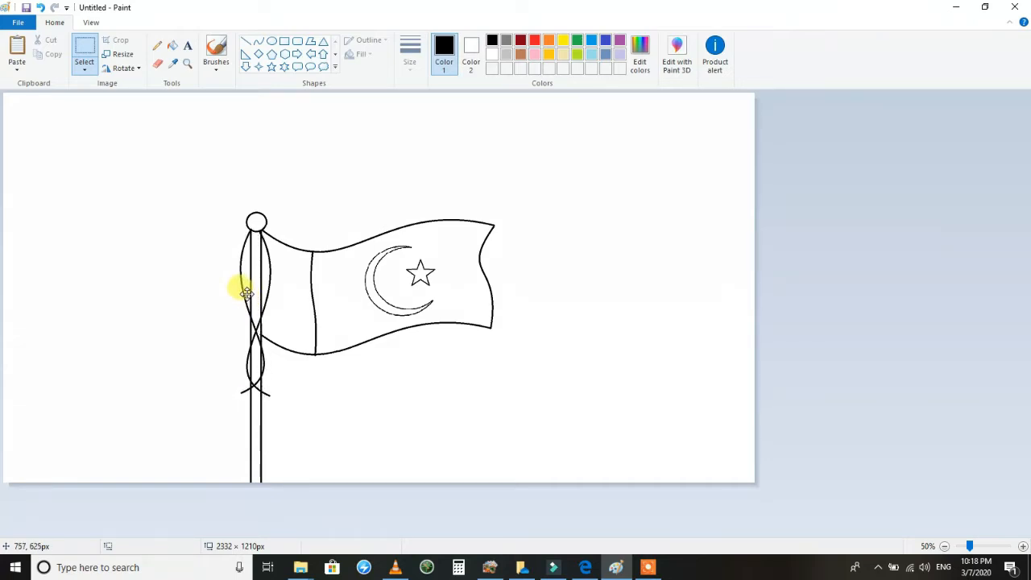
left_click(406, 422)
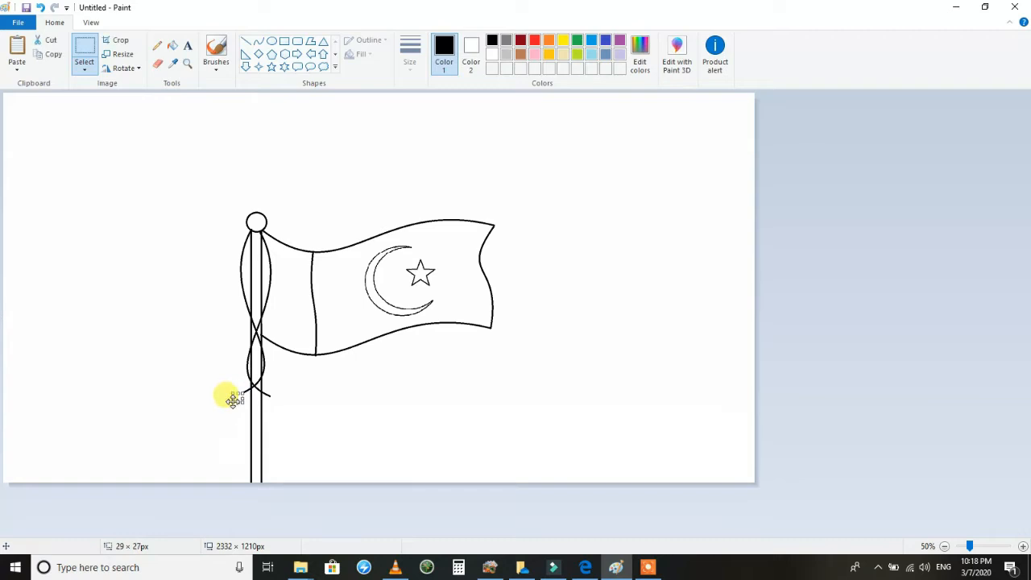
left_click(258, 54)
left_click_drag(242, 392, 229, 405)
key("ctrl+z")
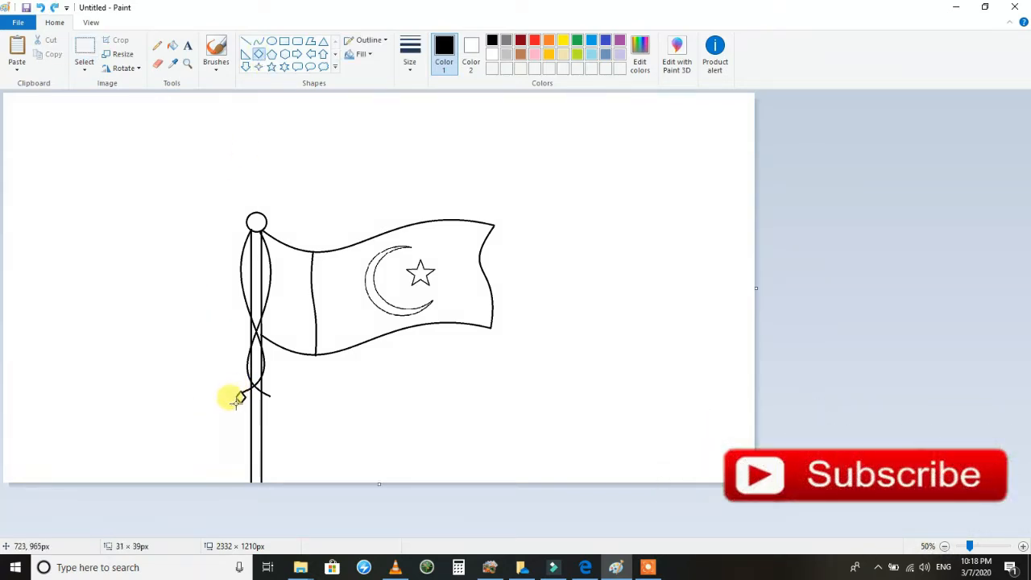
left_click(215, 50)
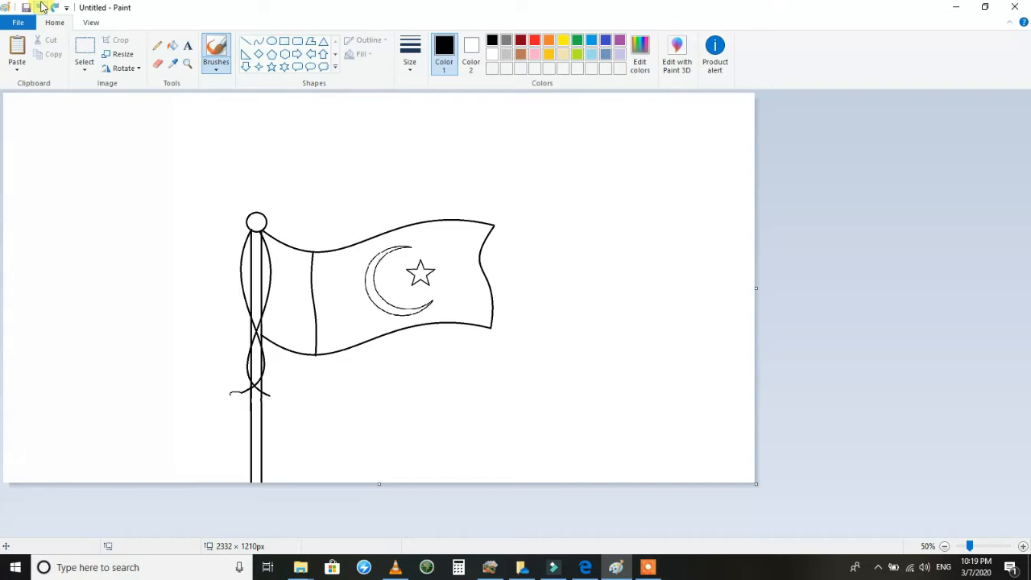
left_click(260, 57)
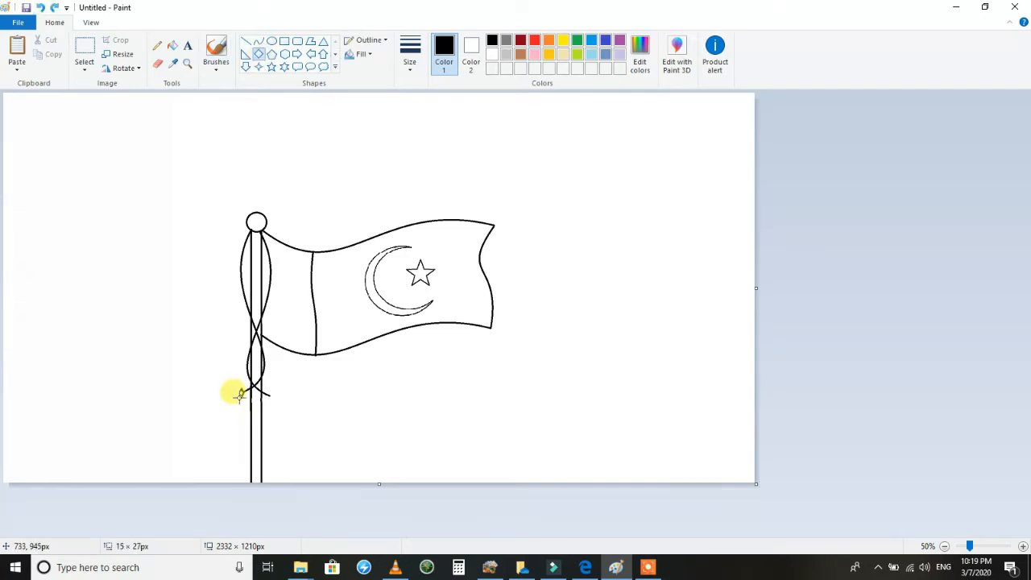
left_click_drag(234, 390, 214, 377)
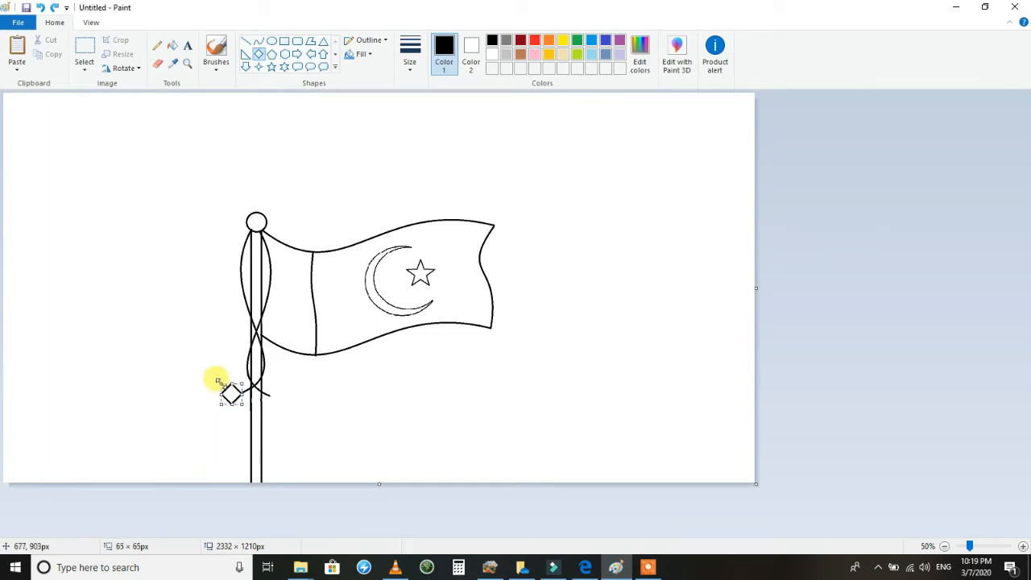
left_click(380, 427)
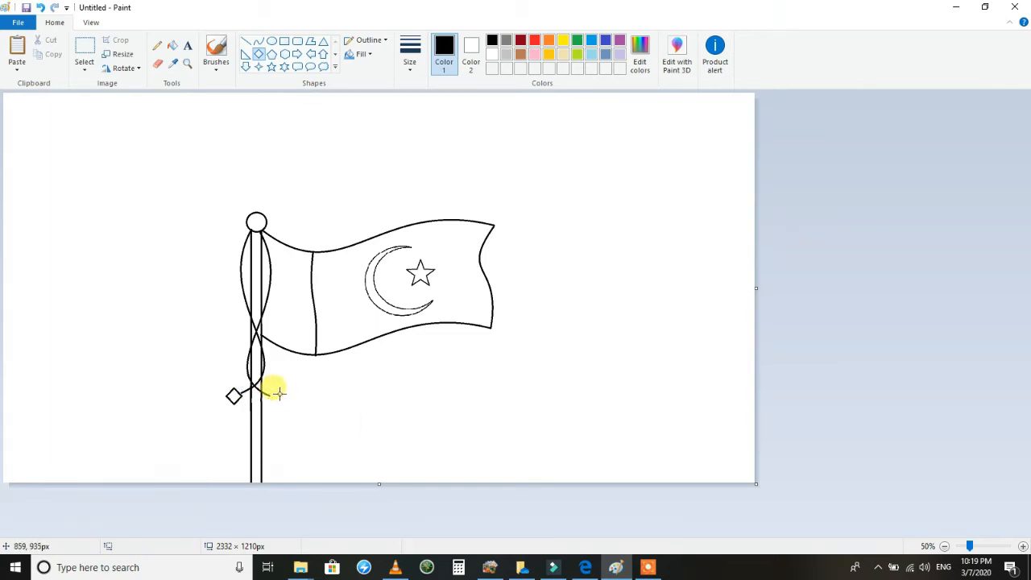
left_click(41, 8)
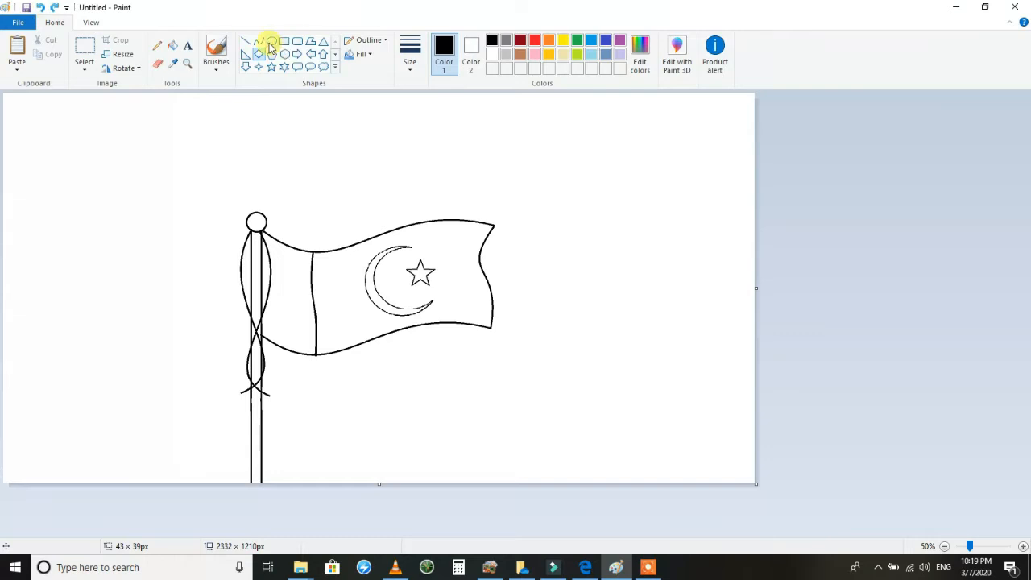
Add a small circle to each cord end and draw a larger circle over the one atop the pole.
left_click_drag(235, 395, 236, 395)
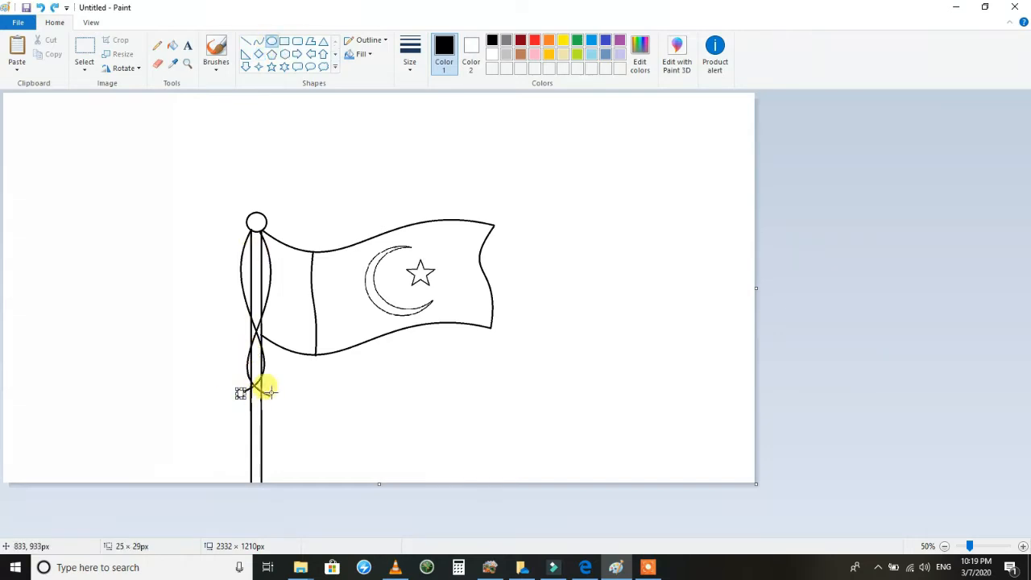
mouse_move(273, 207)
left_mouse_down()
mouse_move(239, 235)
mouse_move(269, 211)
left_mouse_up()
left_click(307, 198)
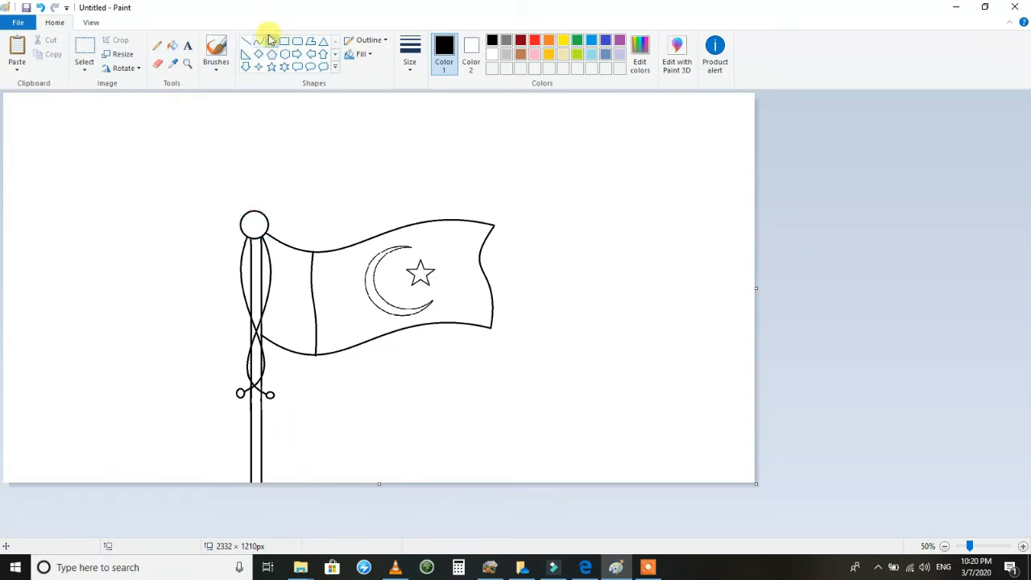
Draw a rectangular block about 213 px wide at the pole's foot and move the whole drawing up to leave room beneath it.
left_click_drag(295, 464, 194, 522)
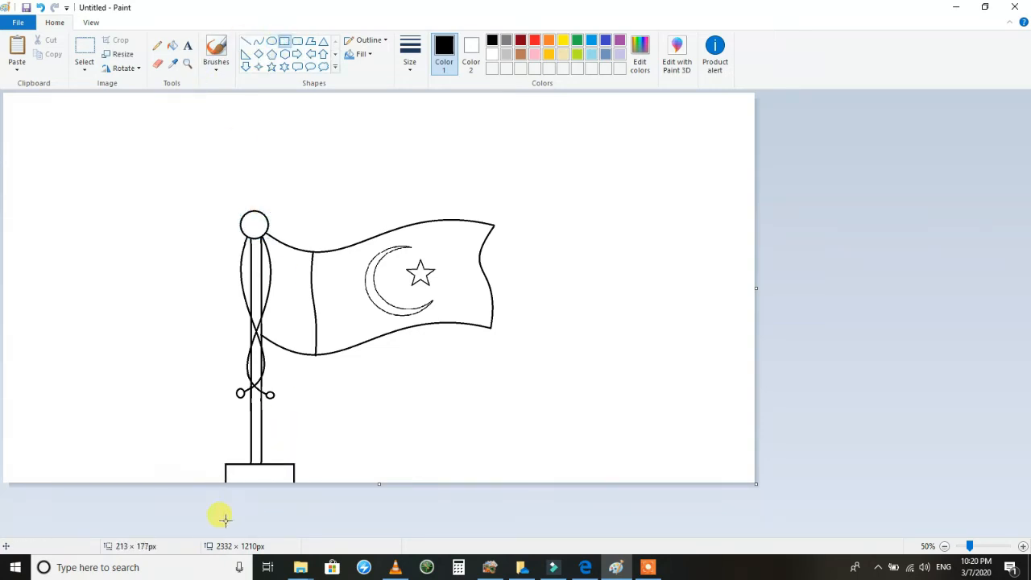
left_click(85, 50)
mouse_move(610, 152)
left_mouse_down()
mouse_move(480, 279)
mouse_move(46, 483)
left_mouse_up()
mouse_move(233, 358)
left_mouse_down()
mouse_move(236, 330)
mouse_move(212, 287)
mouse_move(218, 272)
left_mouse_up()
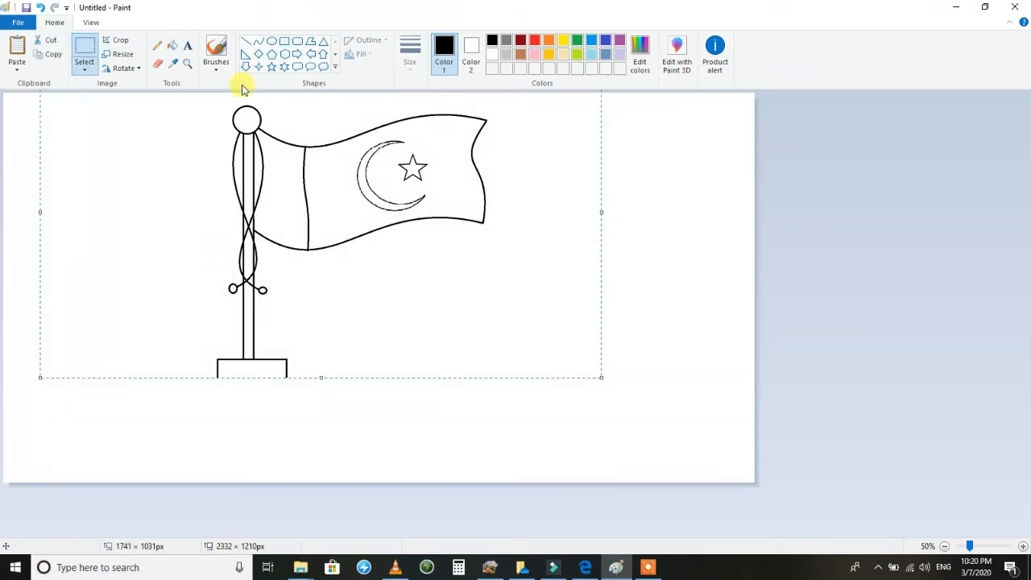
Draw two flat rectangles about 585 px and 755 px wide beneath the block, stacked flush as widening steps.
left_click(286, 43)
left_click_drag(353, 374, 163, 391)
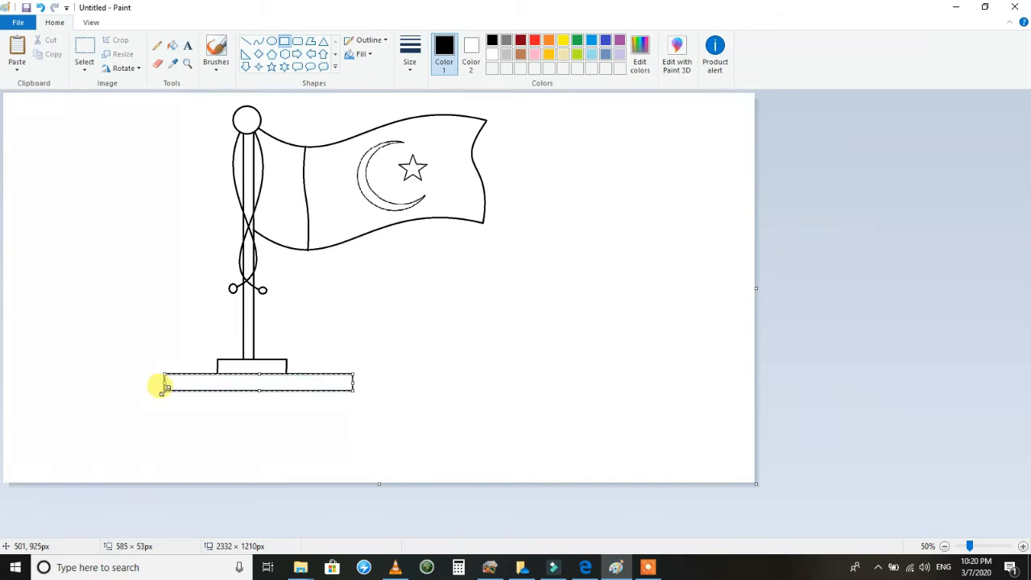
left_click_drag(383, 392, 139, 417)
left_click_drag(191, 404, 191, 401)
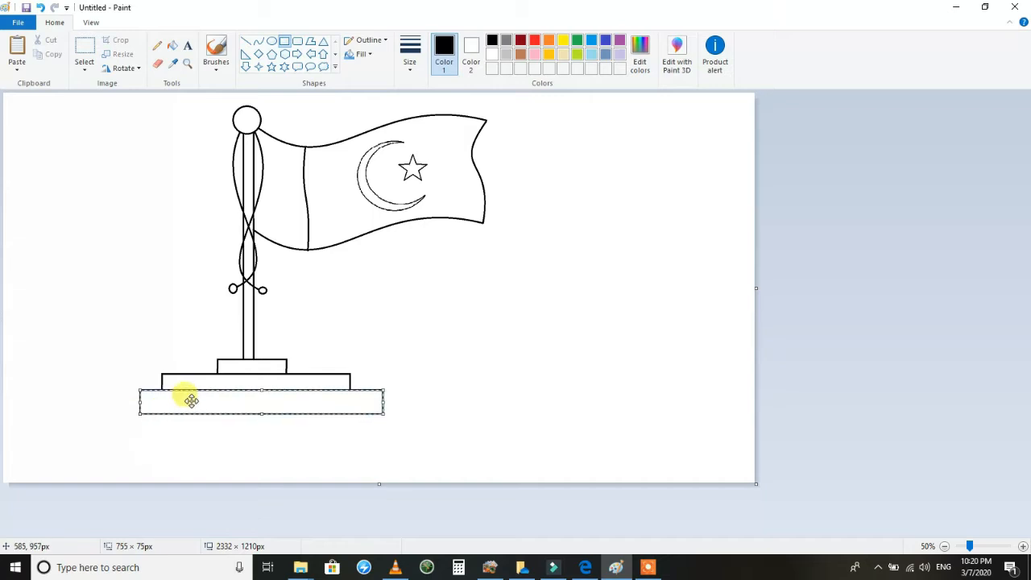
left_click_drag(260, 416, 259, 406)
left_click(270, 423)
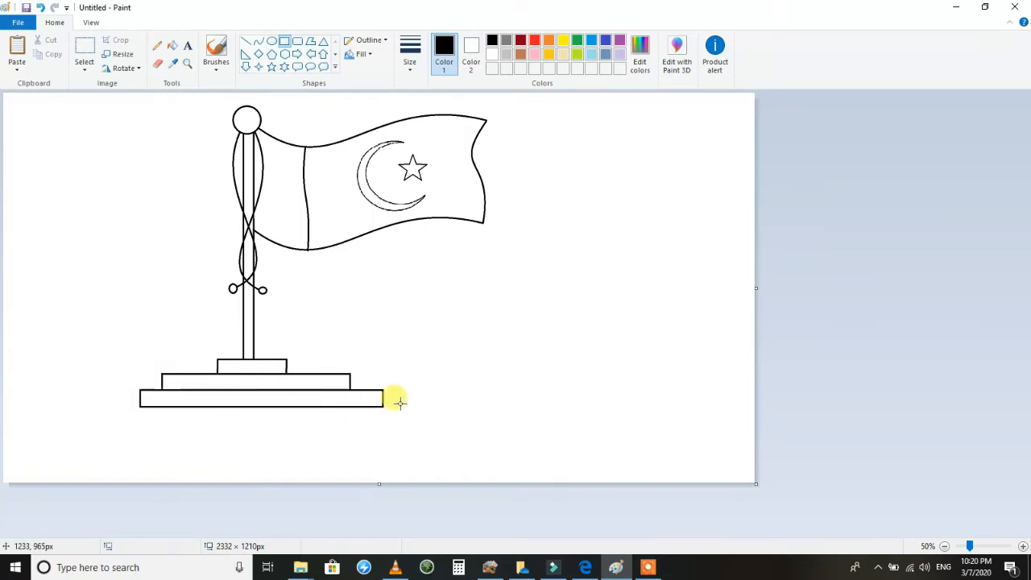
Draw a wider step beneath the stack and fit it flush under the step above, at about 971 × 53 px.
left_click_drag(422, 410, 110, 441)
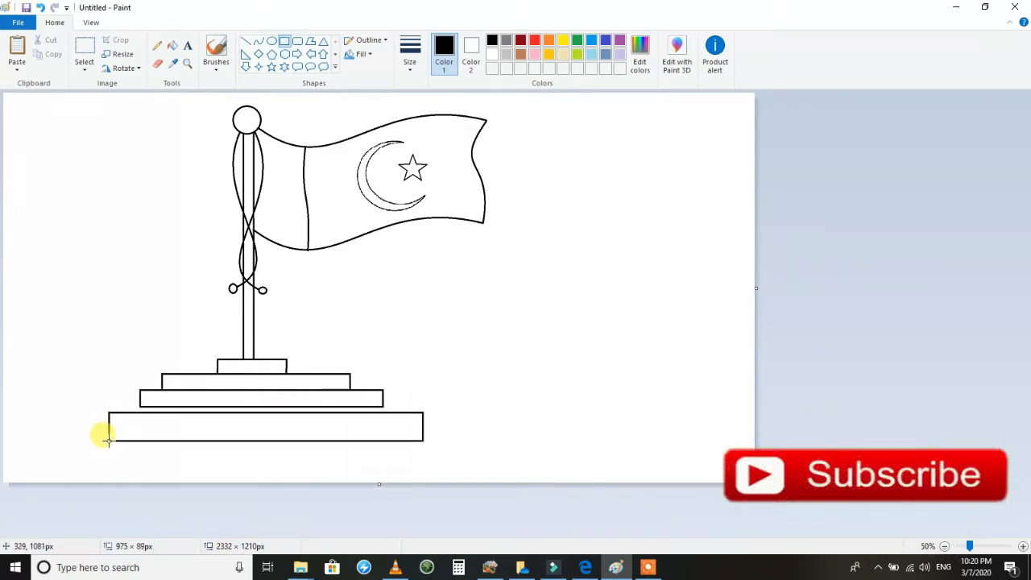
left_click_drag(162, 418, 156, 407)
left_click_drag(261, 433, 261, 420)
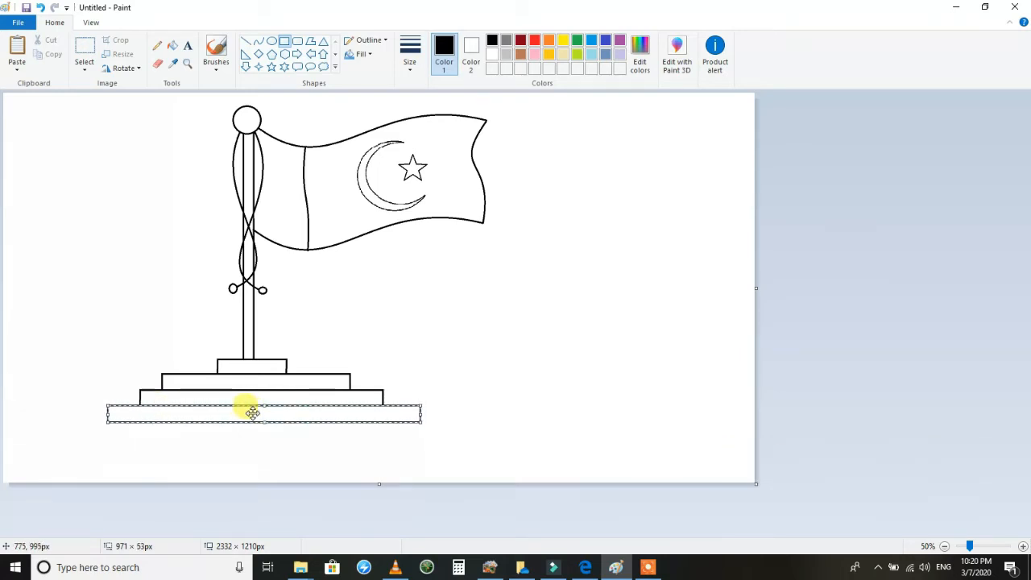
left_click(454, 424)
Draw three more widening steps down to the canvas's lower edge, from about 1225 px to about 1653 px wide.
left_click_drag(462, 419, 68, 441)
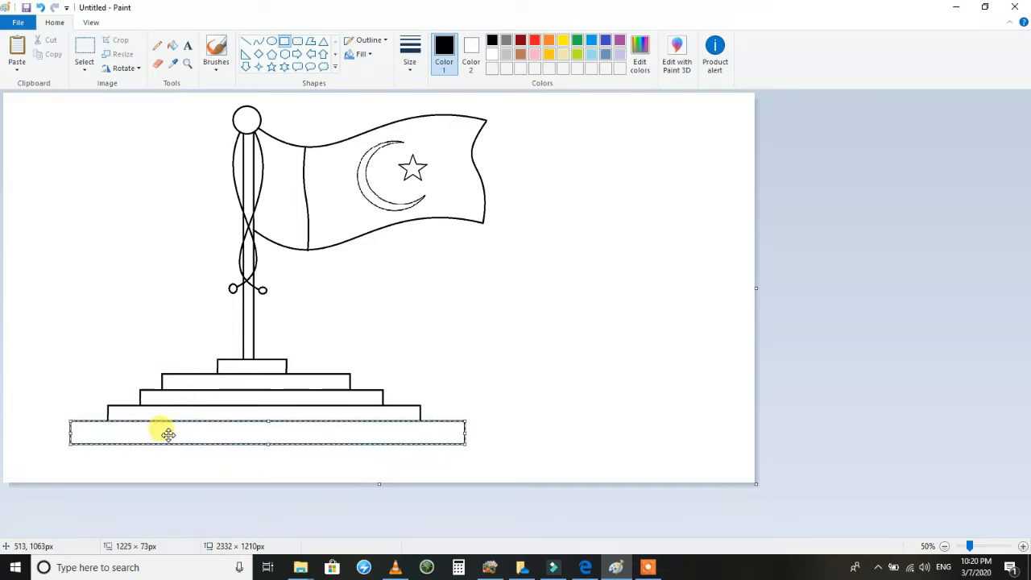
left_click_drag(506, 440, 39, 466)
left_click_drag(425, 500, 11, 485)
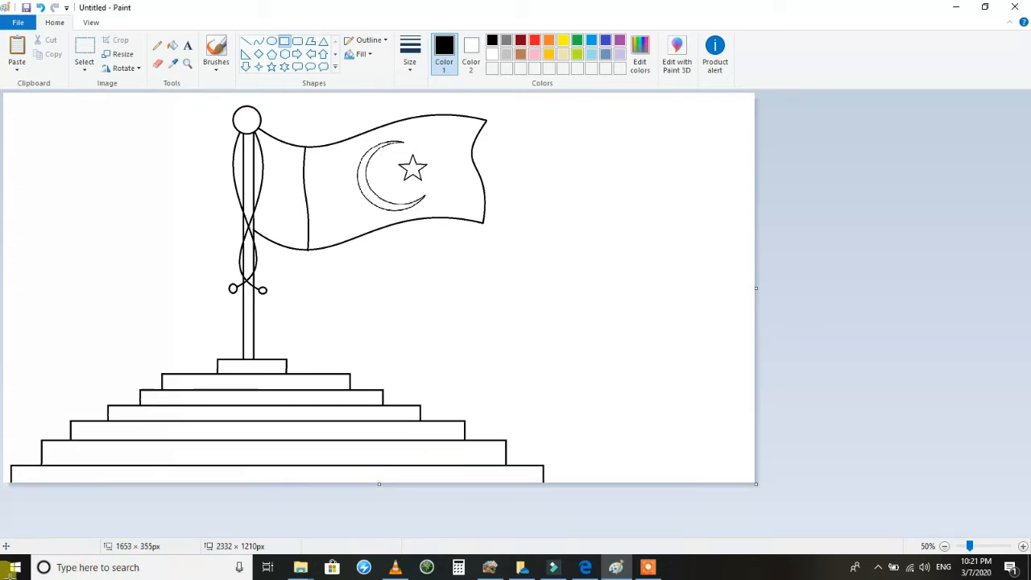
left_click(551, 360)
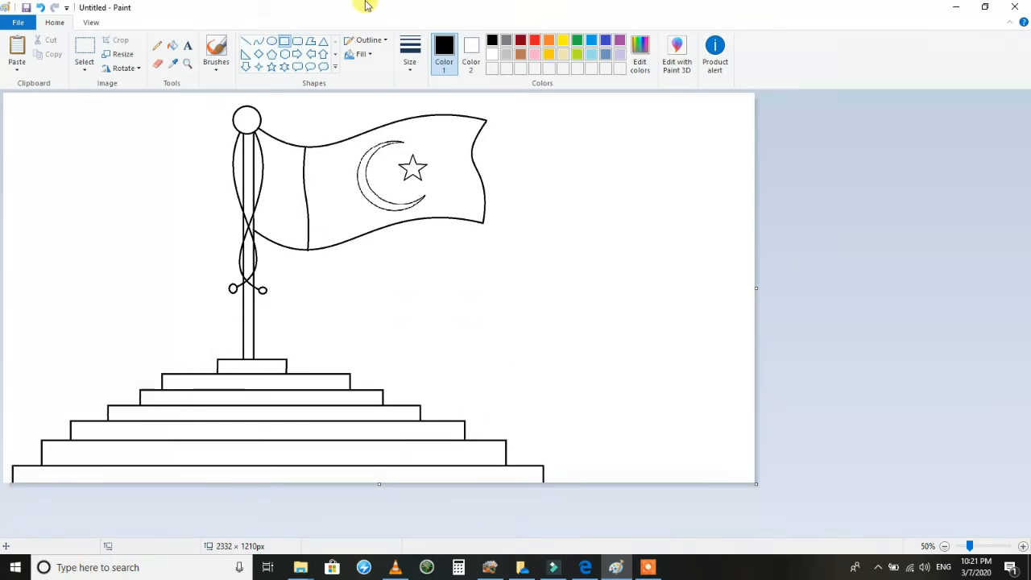
Mix a dark green (Red 16, Green 84, Blue 36) and fill the flag's main field with it.
left_click(172, 45)
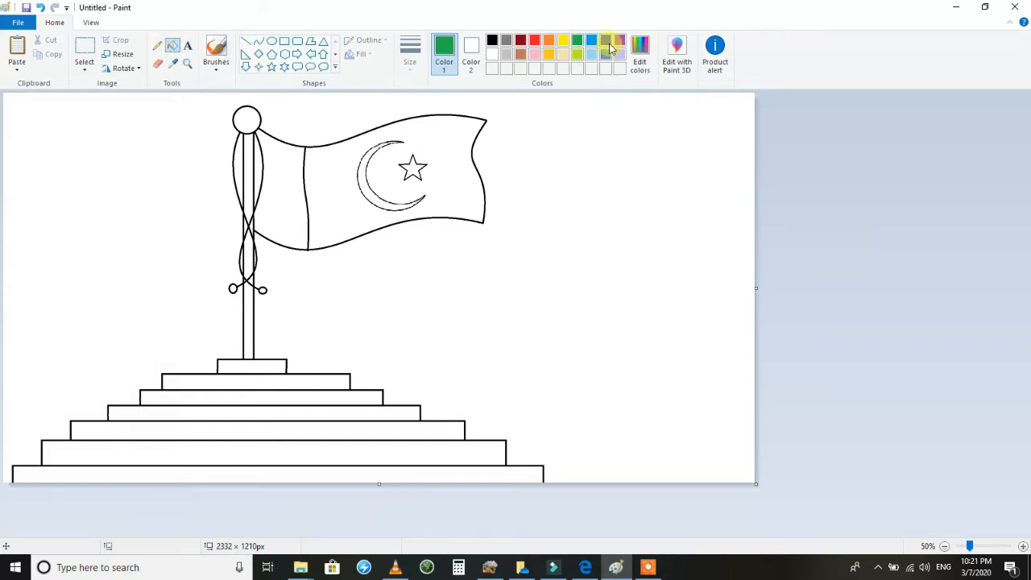
left_click(639, 53)
left_click_drag(651, 265, 652, 294)
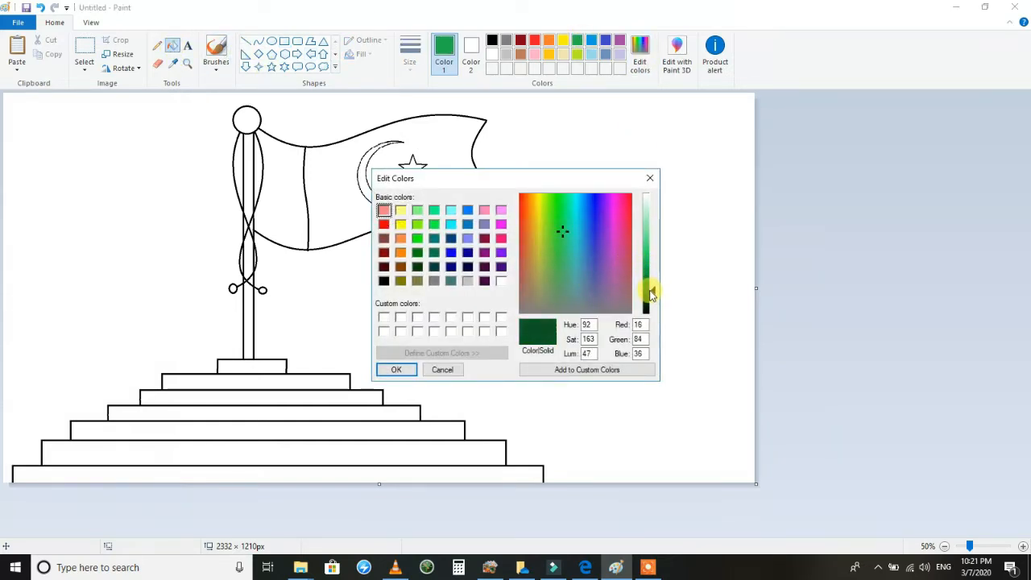
left_click(396, 369)
left_click(348, 191)
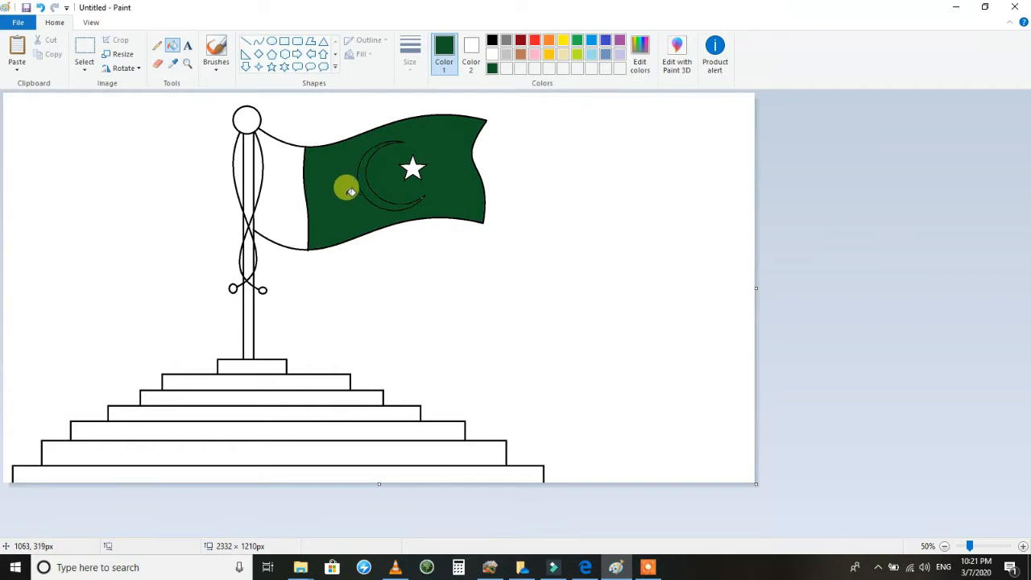
Undo the green fill and close the gaps in the crescent's outline with a black brush.
left_click(40, 7)
left_click(187, 63)
left_click(431, 175)
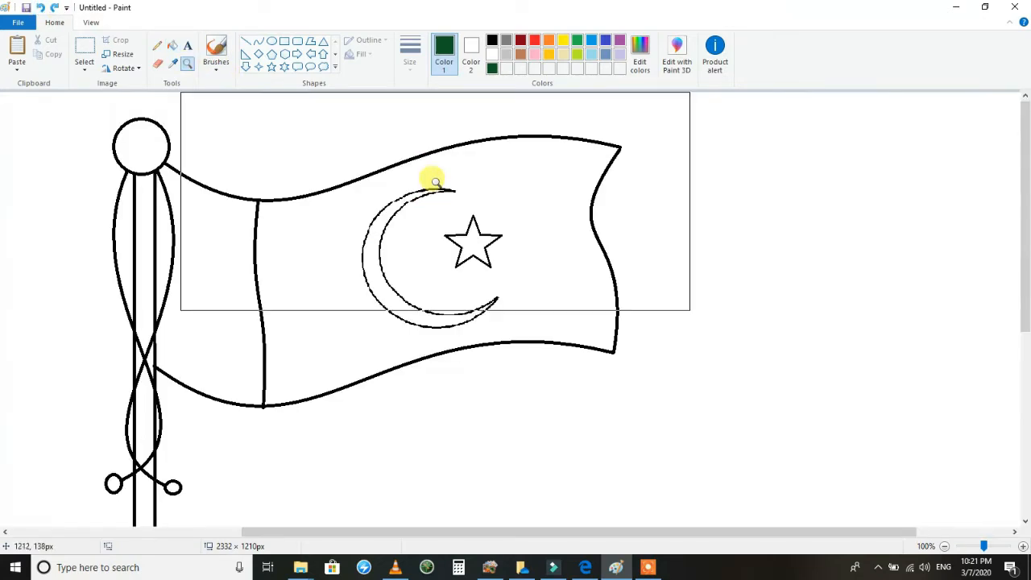
left_click(442, 203)
left_click(493, 40)
left_click(216, 66)
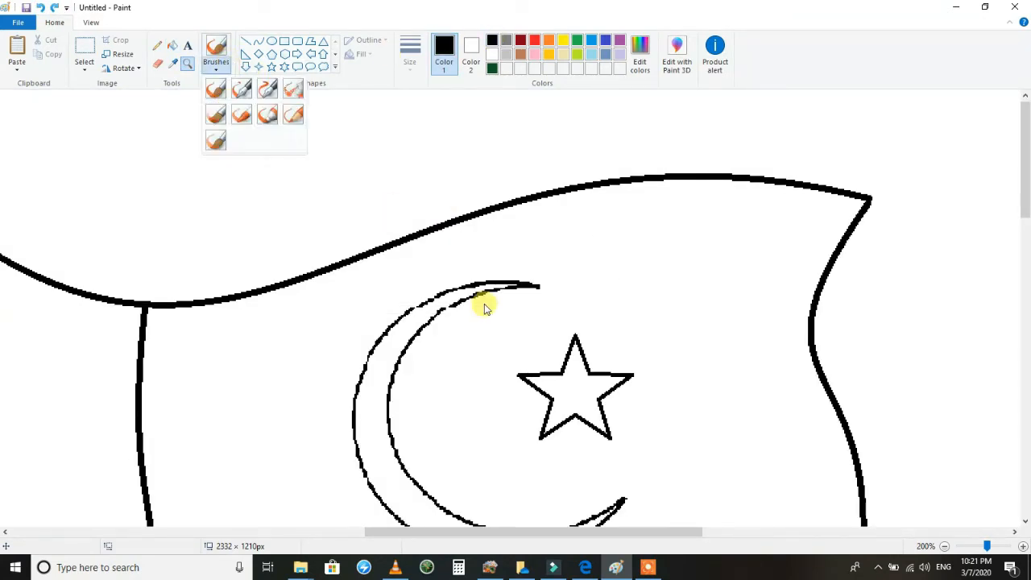
left_click(216, 89)
left_click_drag(437, 303, 420, 298)
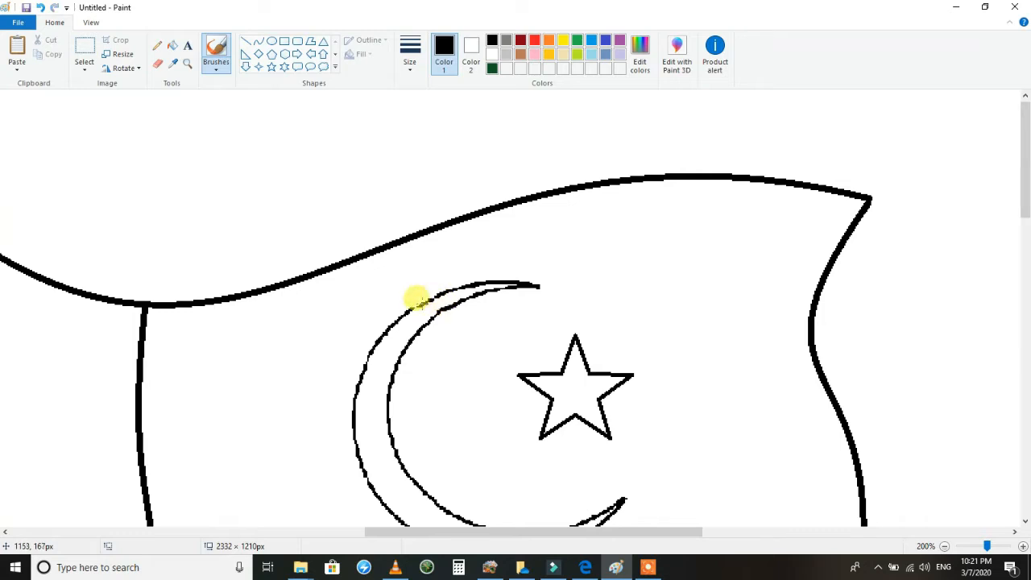
mouse_move(1026, 201)
left_mouse_down()
mouse_move(1027, 215)
mouse_move(1027, 196)
left_mouse_up()
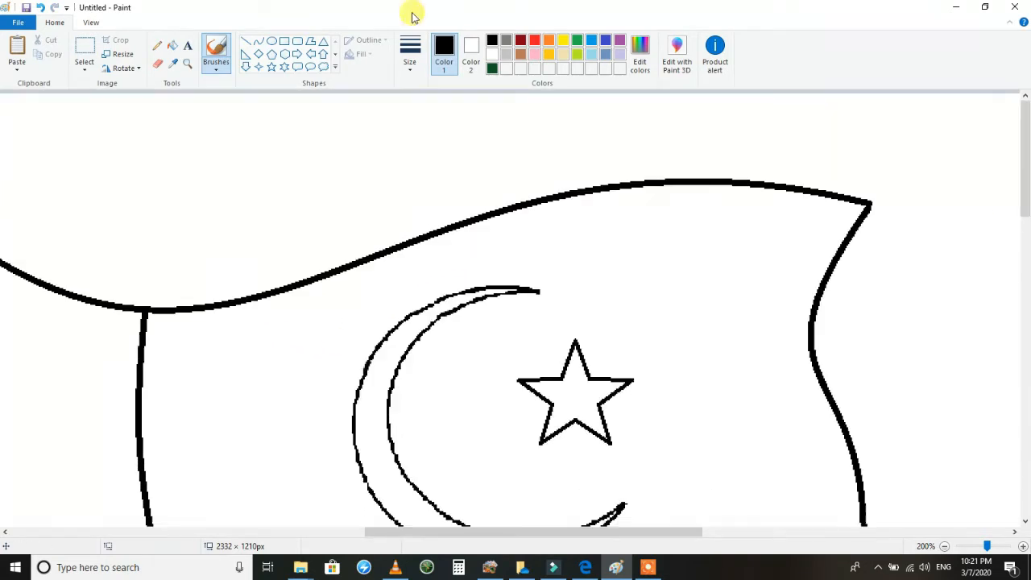
Fill the flag's field around the crescent and star with the custom dark green.
left_click(191, 66)
right_click(201, 171)
right_click(203, 171)
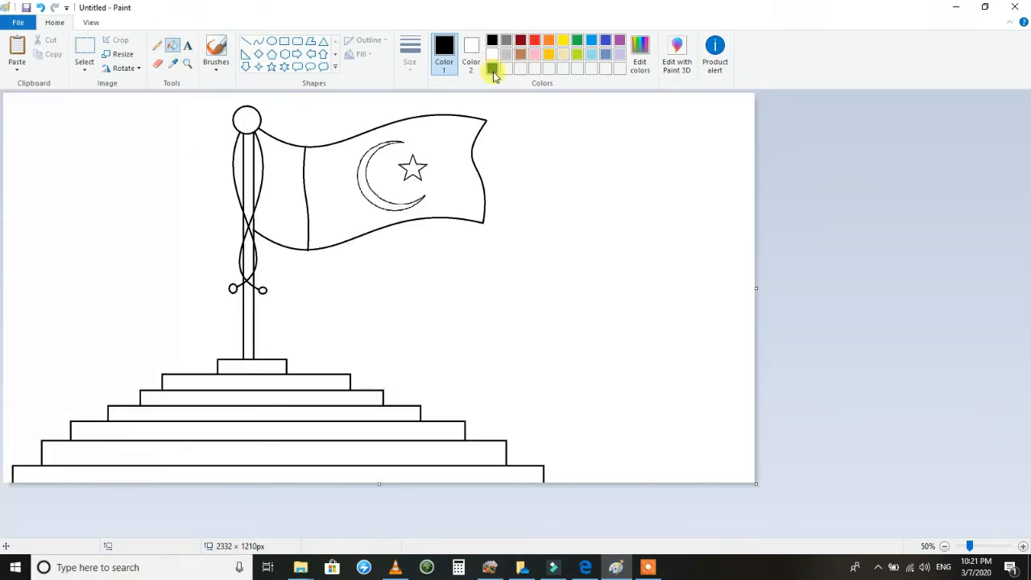
left_click(492, 69)
left_click(436, 143)
Fill the pole's sections with the standard brown and undo the stray fill where the cords cross.
left_click(521, 54)
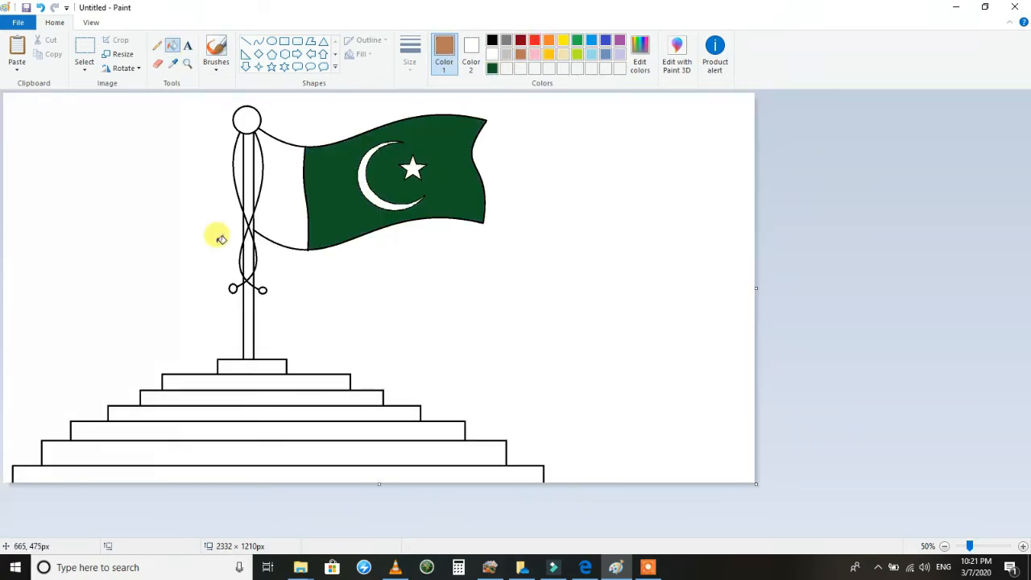
left_click(250, 165)
left_click(248, 256)
left_click(247, 294)
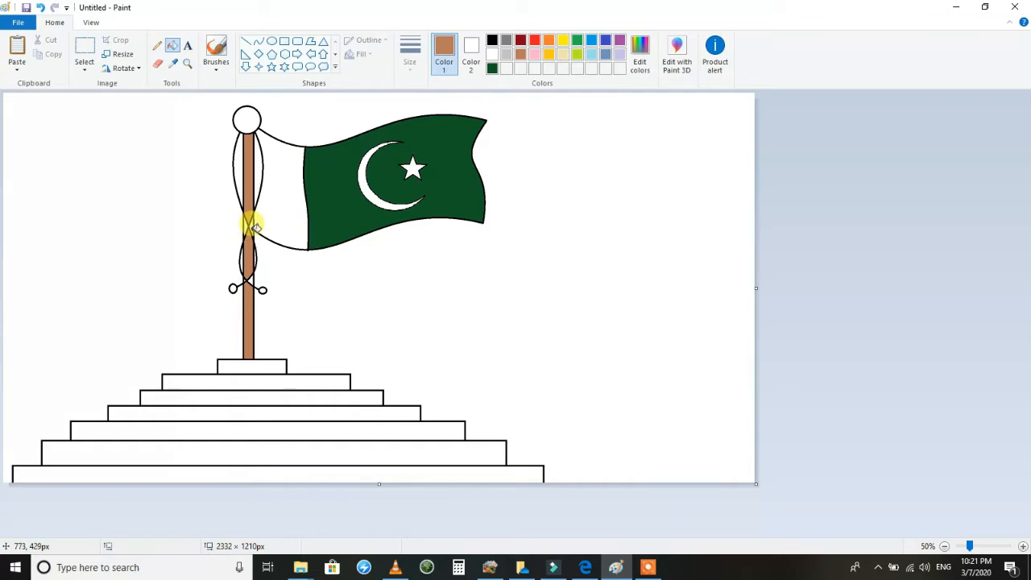
left_click(252, 226)
left_click(39, 6)
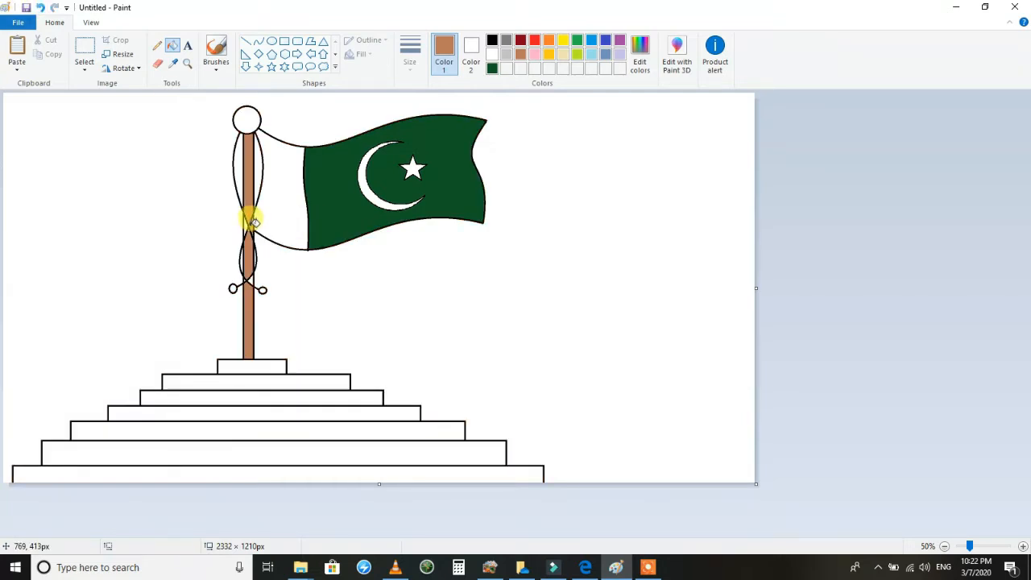
Select the flag and pole above the base and stretch them up to the canvas's upper edge, about 1230 × 830 px.
left_click(84, 49)
left_click_drag(505, 104, 109, 359)
left_click_drag(307, 103, 313, 78)
left_click_drag(307, 359, 308, 345)
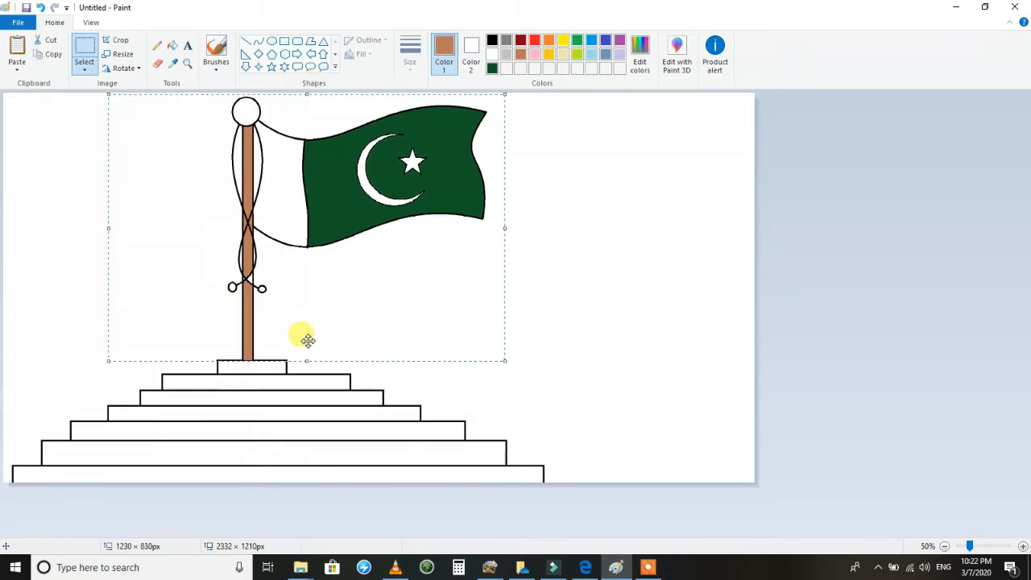
left_click(583, 232)
Mix a darker brown (Red 126, Green 79, Blue 52), refill the pole's sections with it, and undo the stray fill at the cord crossing.
left_click(173, 43)
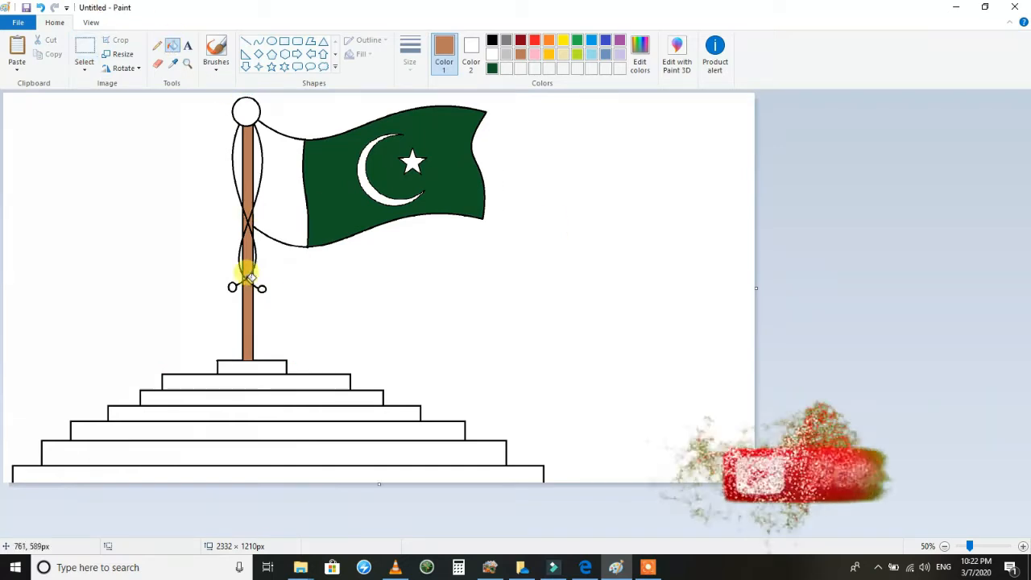
left_click(640, 56)
left_click_drag(657, 236, 651, 269)
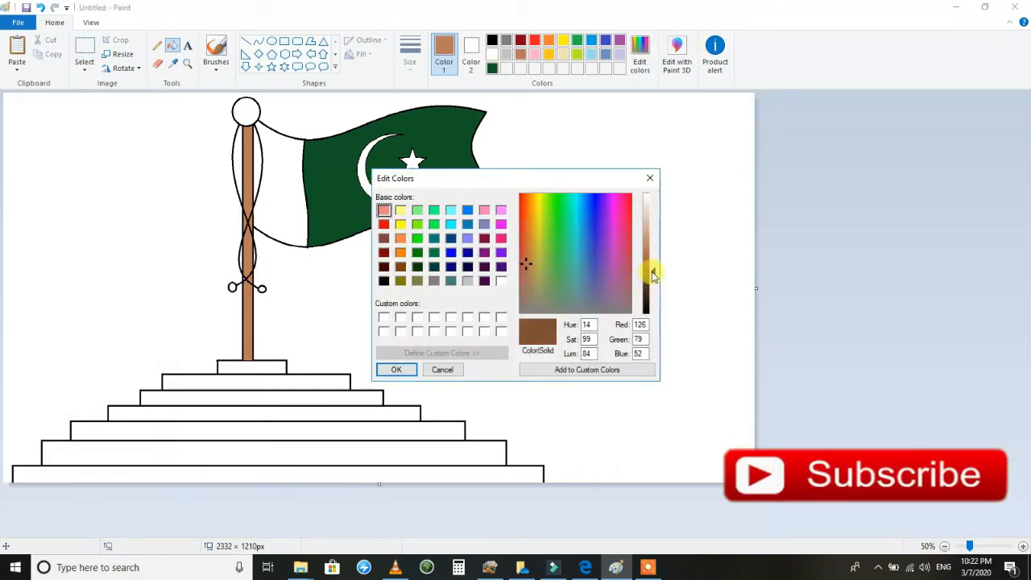
left_click(398, 368)
left_click(253, 320)
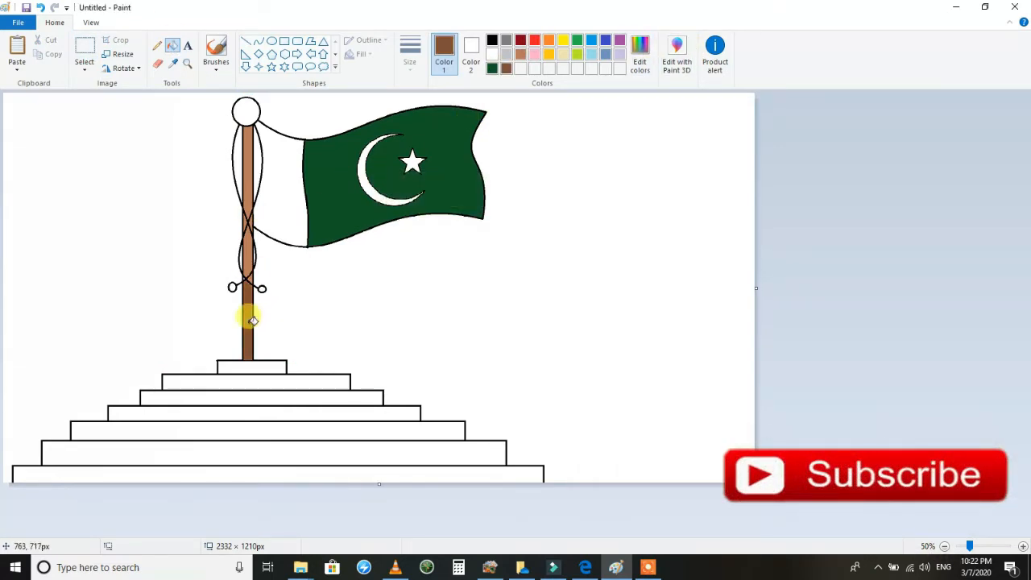
left_click(248, 161)
left_click(249, 244)
left_click(250, 220)
key("ctrl+z")
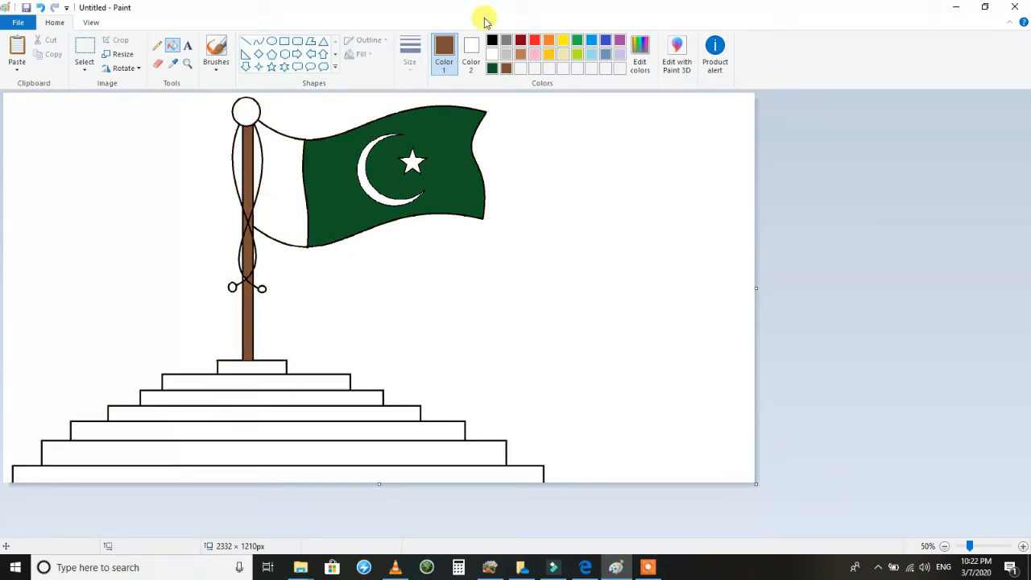
Fill the circle atop the pole with pale yellow and replace that fill with a custom-mixed grey.
left_click(564, 54)
left_click(251, 110)
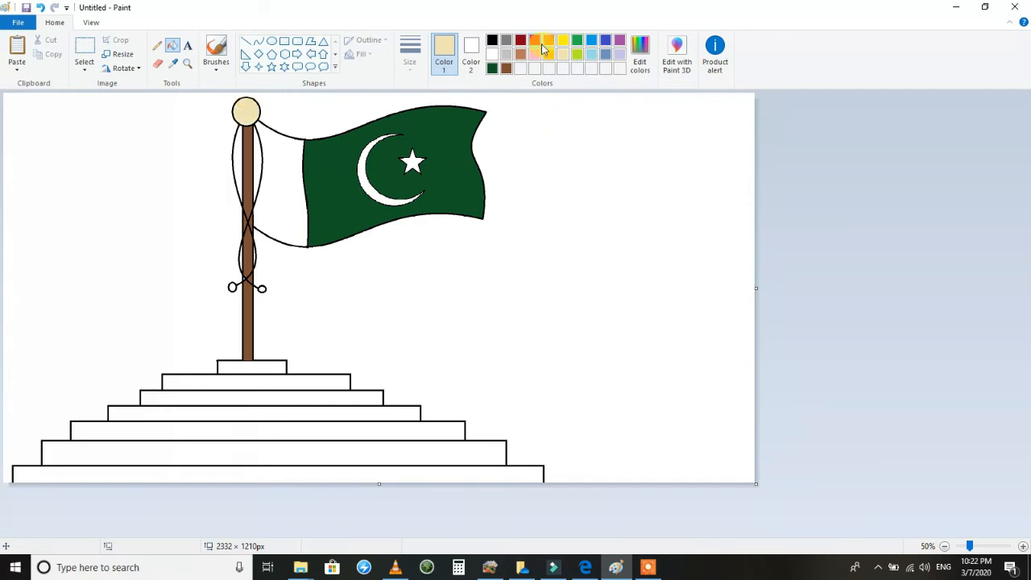
left_click(639, 54)
mouse_move(651, 260)
left_mouse_down()
mouse_move(651, 230)
mouse_move(651, 244)
left_mouse_up()
left_click(395, 369)
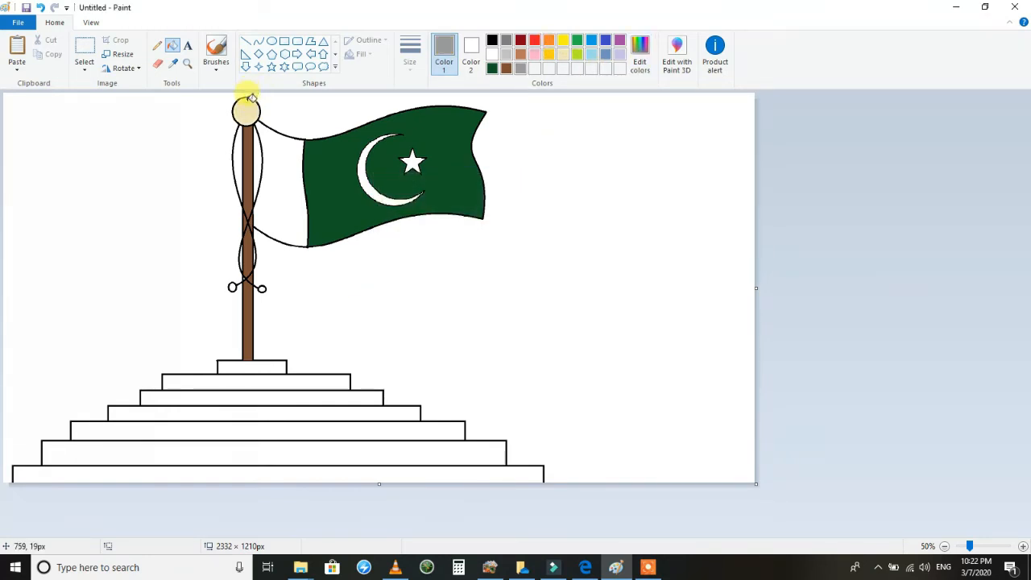
left_click(251, 100)
Try drawing a white curved highlight about 25 × 51 px on the grey circle atop the pole.
left_click(257, 42)
left_click_drag(253, 117, 256, 112)
left_click(492, 54)
left_click(409, 64)
left_click(414, 115)
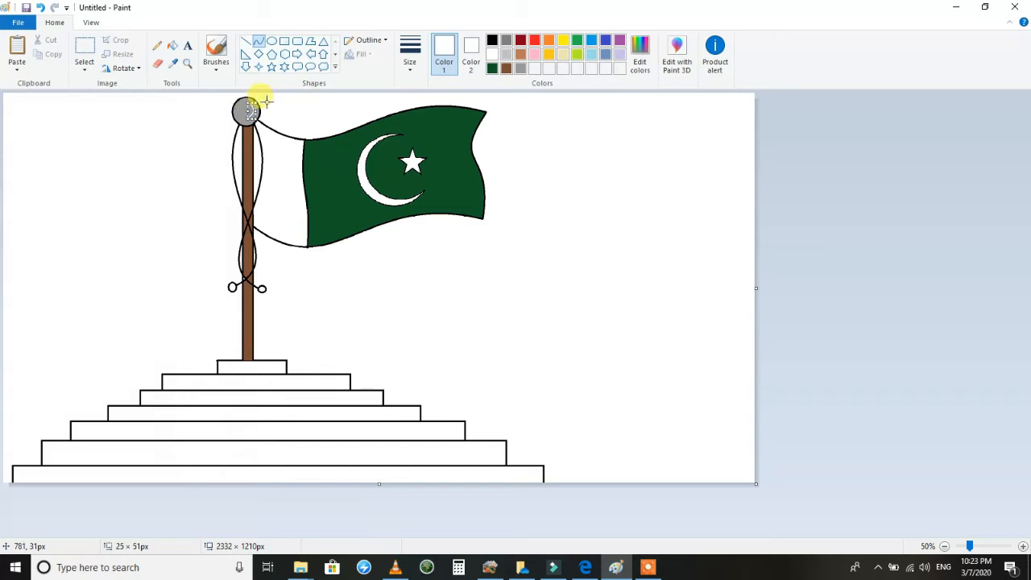
Speckle the grey circle atop the pole with white airbrush spray for a textured look.
left_click(216, 47)
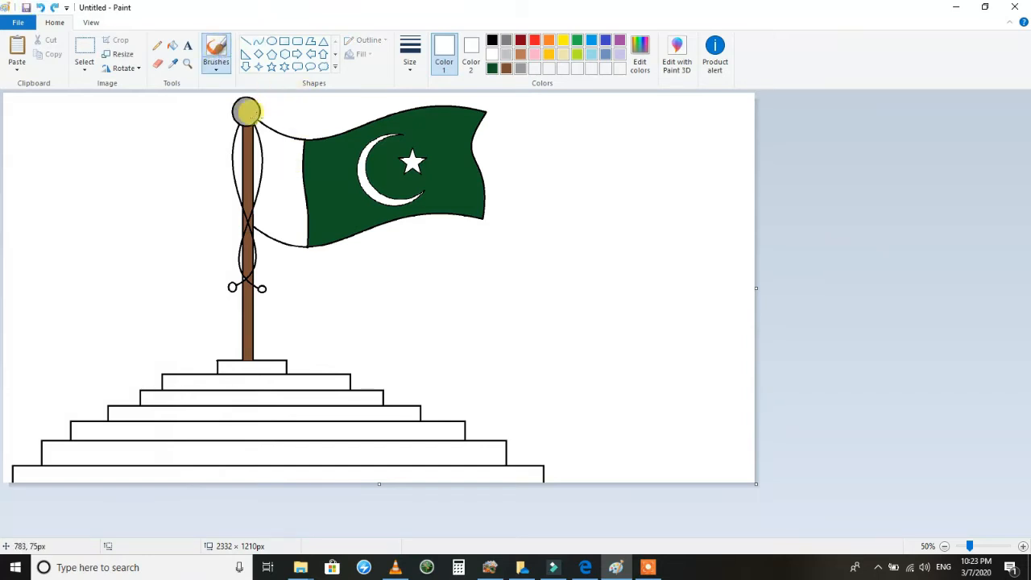
left_click(220, 64)
left_click(292, 87)
left_click(410, 65)
left_click(430, 157)
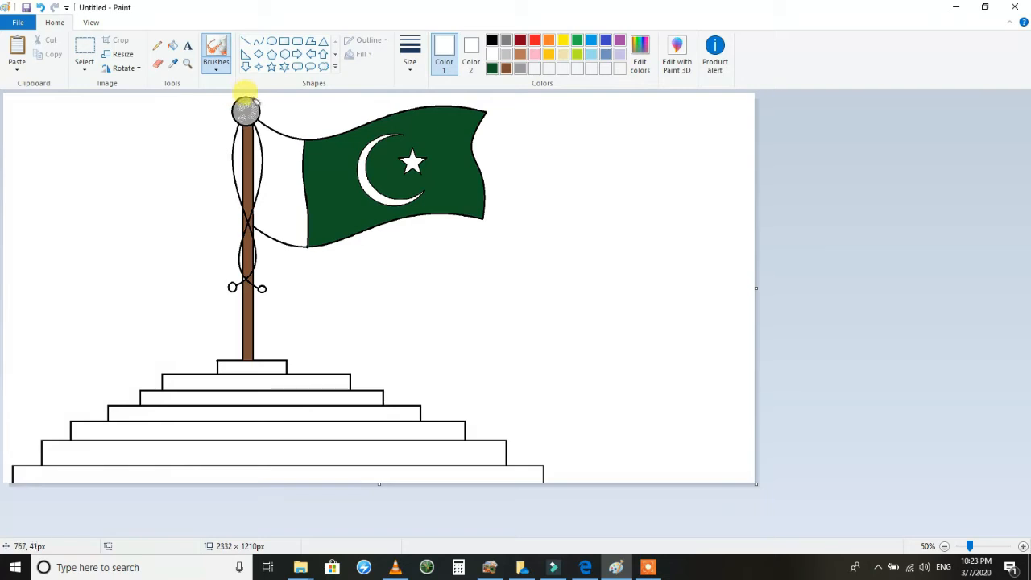
left_click(216, 53)
left_click(275, 90)
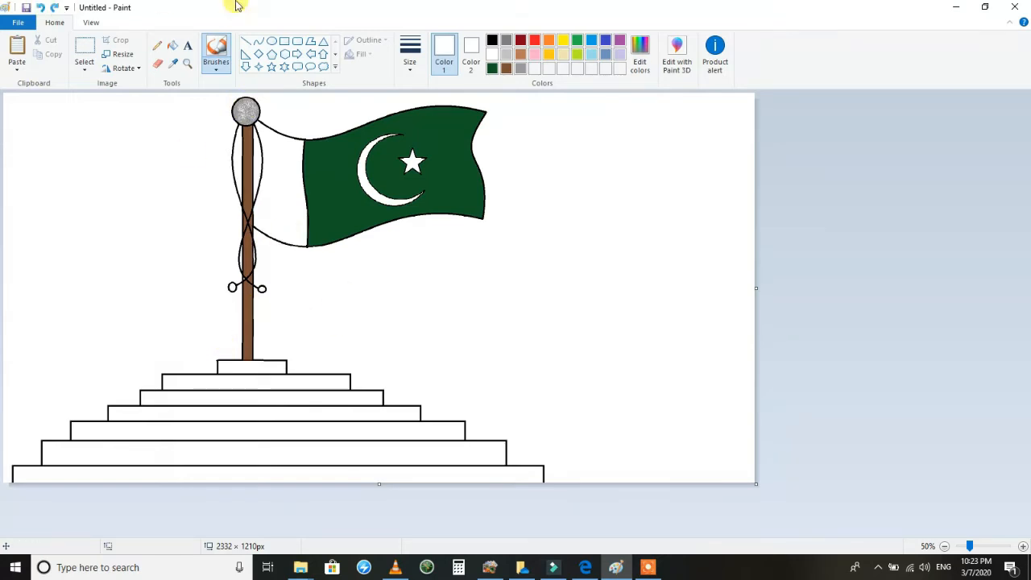
Mix a darker sandy yellow from the pale yellow swatch and fill all seven steps of the base with it.
left_click(173, 45)
left_click(563, 54)
left_click(639, 56)
left_click_drag(651, 217, 653, 239)
left_click(396, 370)
left_click(390, 474)
left_click(391, 453)
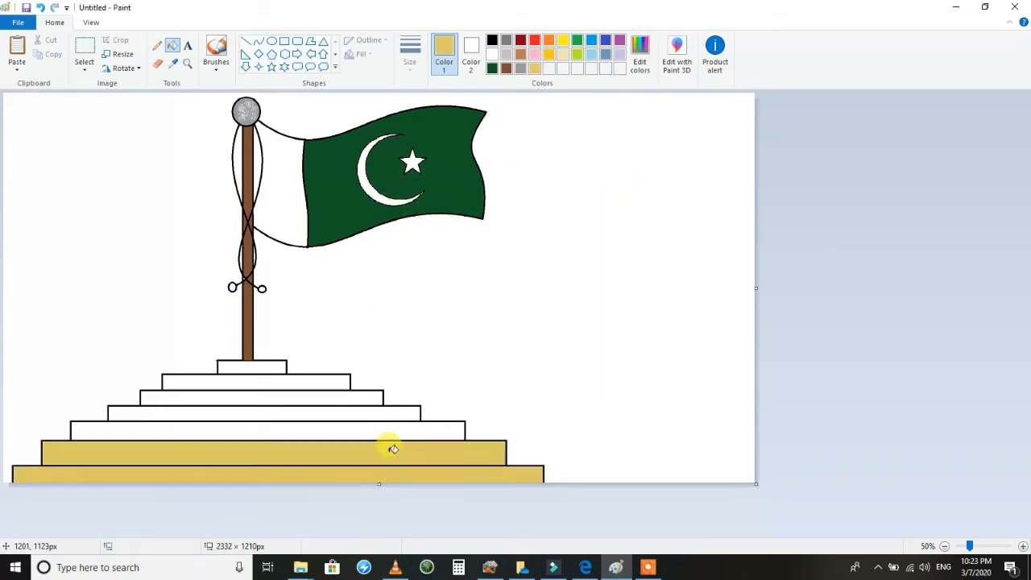
left_click(379, 431)
left_click(361, 412)
left_click(340, 397)
left_click(331, 381)
left_click(274, 366)
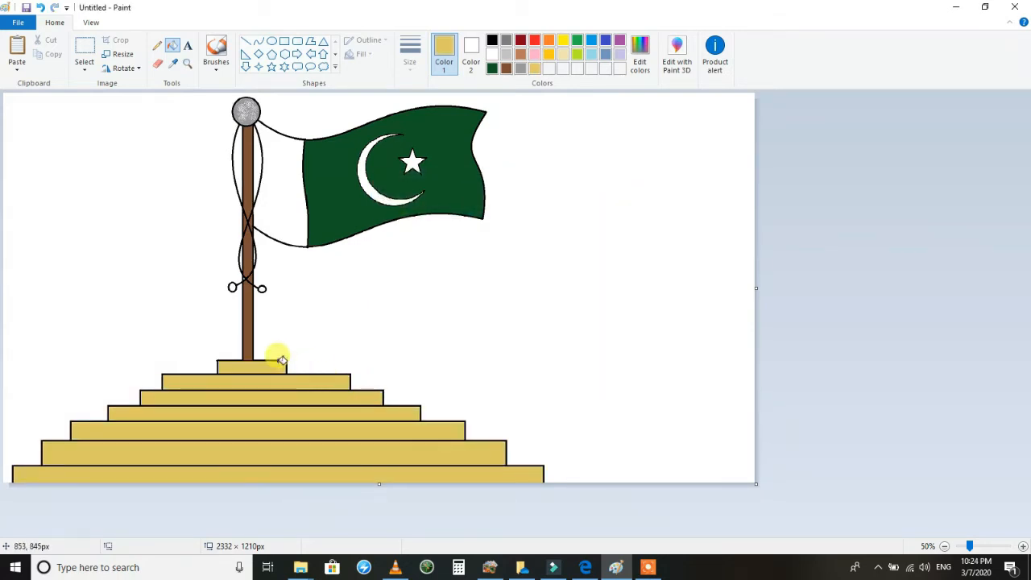
Fill the background around the flag with light turquoise and replace it with the stronger turquoise blue.
left_click(591, 54)
left_click(598, 143)
left_click(592, 40)
left_click(575, 124)
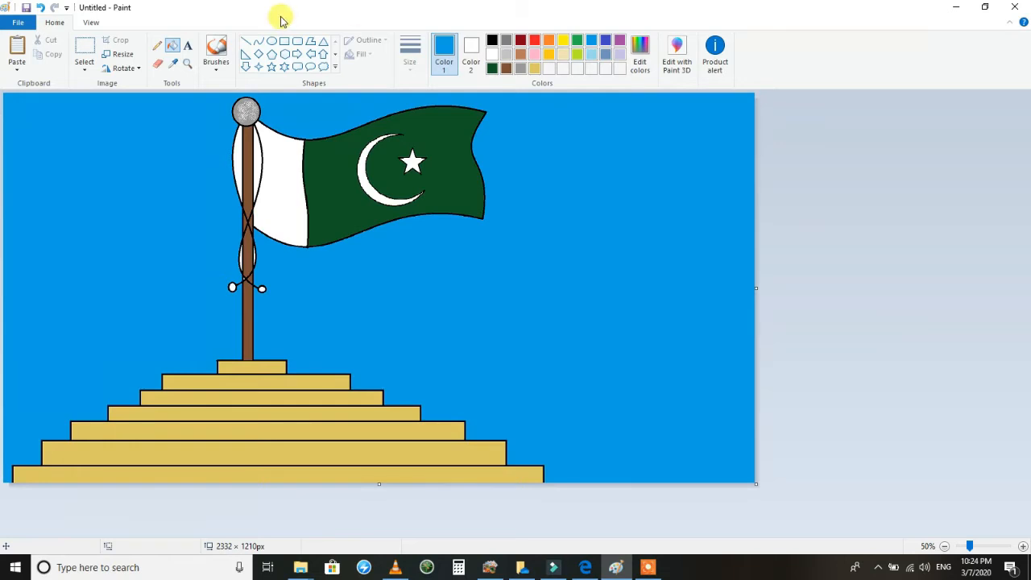
Undo the blue background fill and the sandy yellow fill of the top step.
left_click(41, 7)
left_click(40, 7)
left_click(40, 7)
left_click(216, 50)
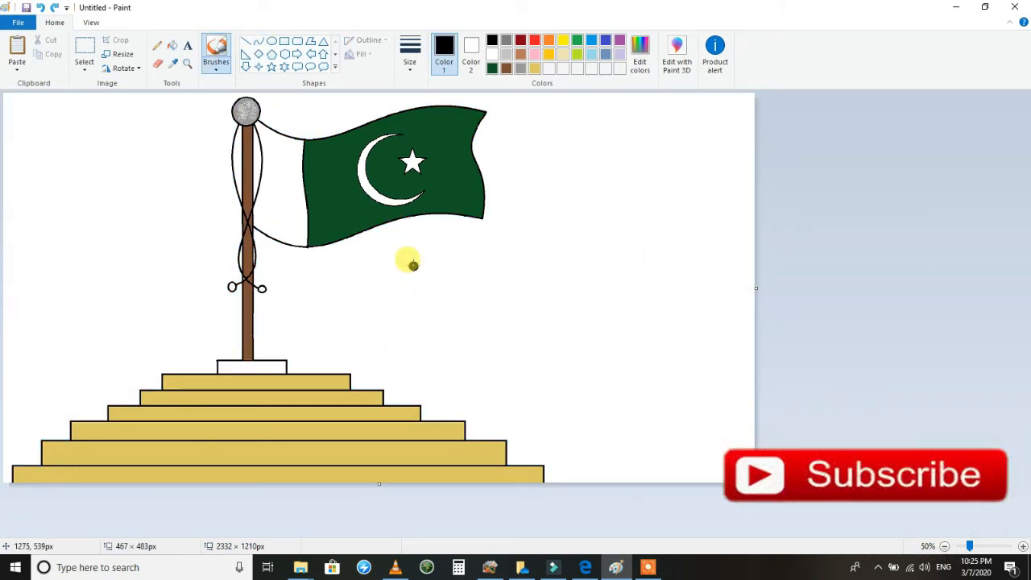
left_click_drag(411, 263, 412, 338)
mouse_move(383, 305)
left_mouse_down()
mouse_move(399, 238)
mouse_move(443, 253)
mouse_move(449, 286)
mouse_move(420, 301)
left_mouse_up()
left_click(42, 7)
left_click(42, 7)
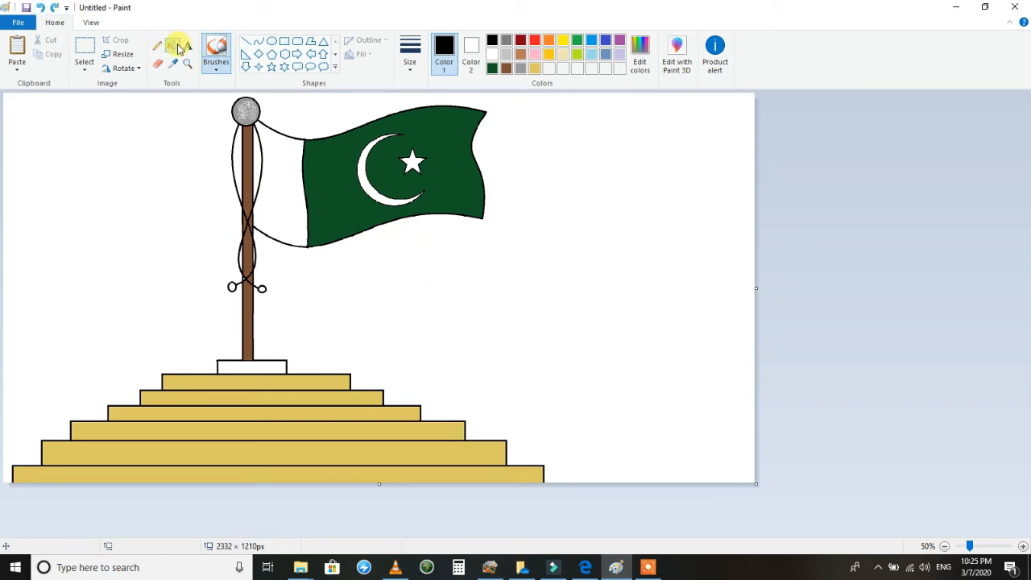
Fill the white top step of the base with the sandy yellow.
left_click(174, 46)
left_click(535, 67)
left_click(249, 367)
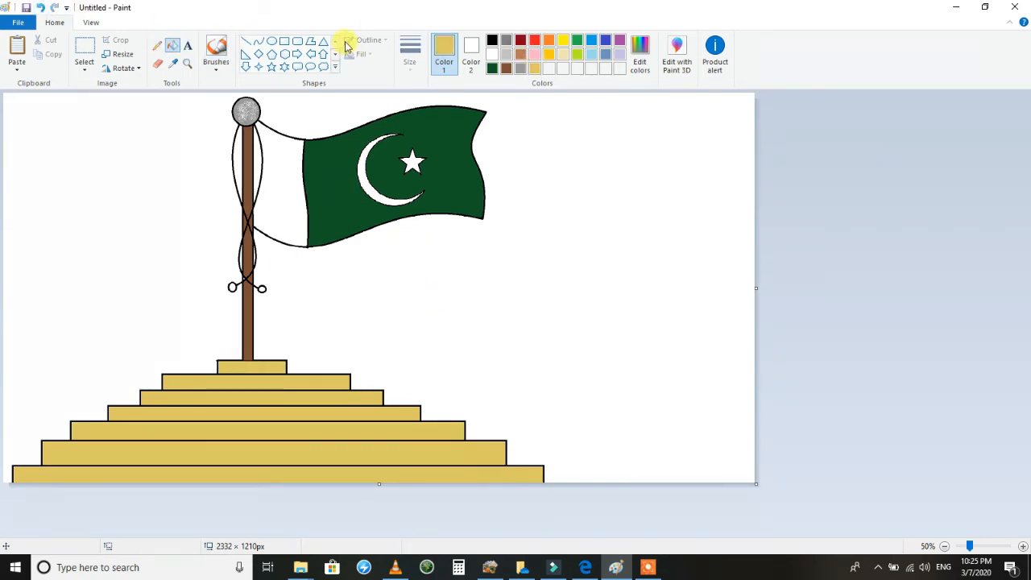
Try drawing a hill as a sandy yellow ellipse about 2191 × 851 px across the right side of the base.
left_click(259, 42)
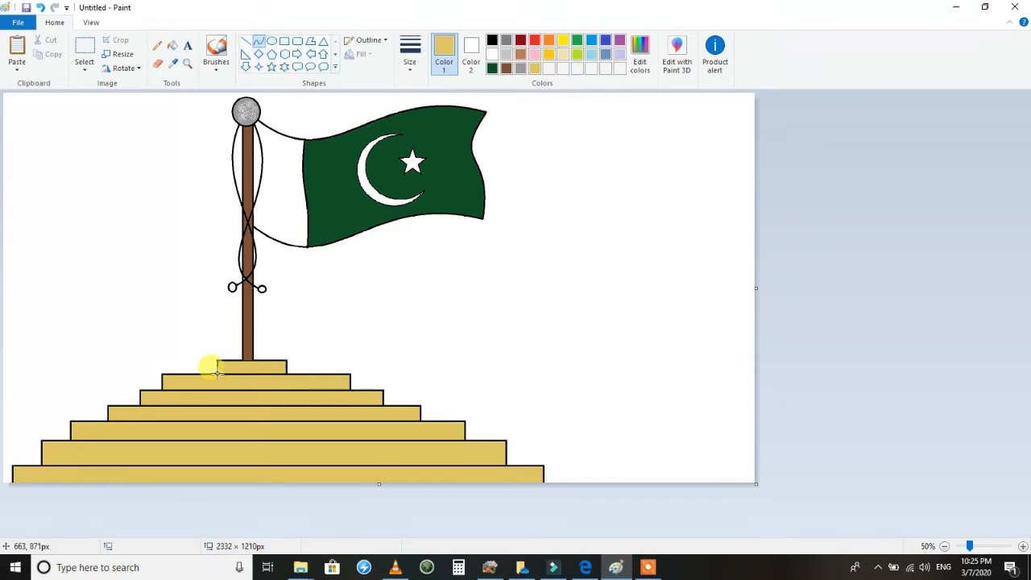
left_click(271, 41)
left_click_drag(747, 302, 359, 564)
left_click(359, 54)
left_click(364, 70)
left_click_drag(551, 342, 389, 358)
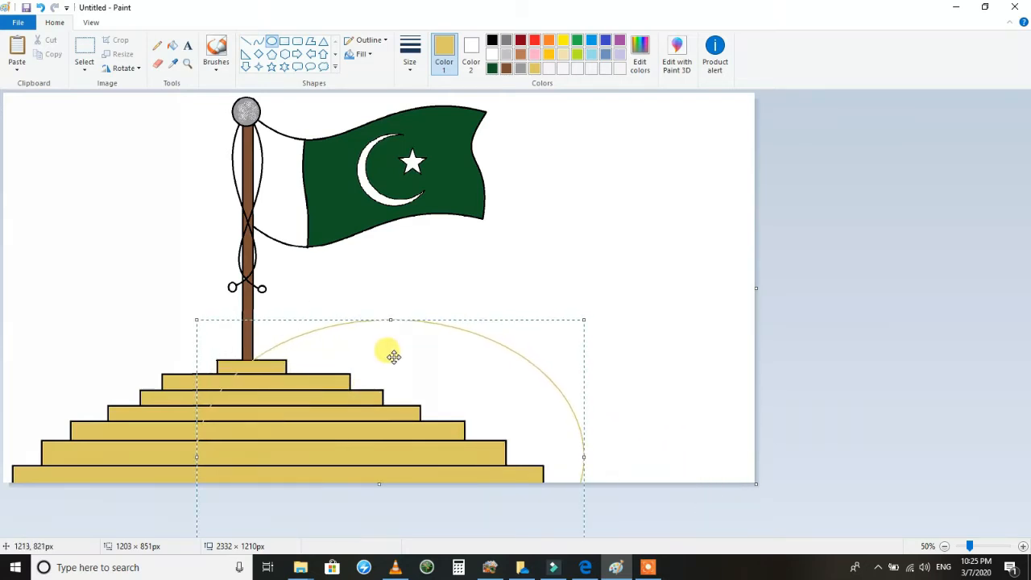
left_click_drag(584, 457, 900, 515)
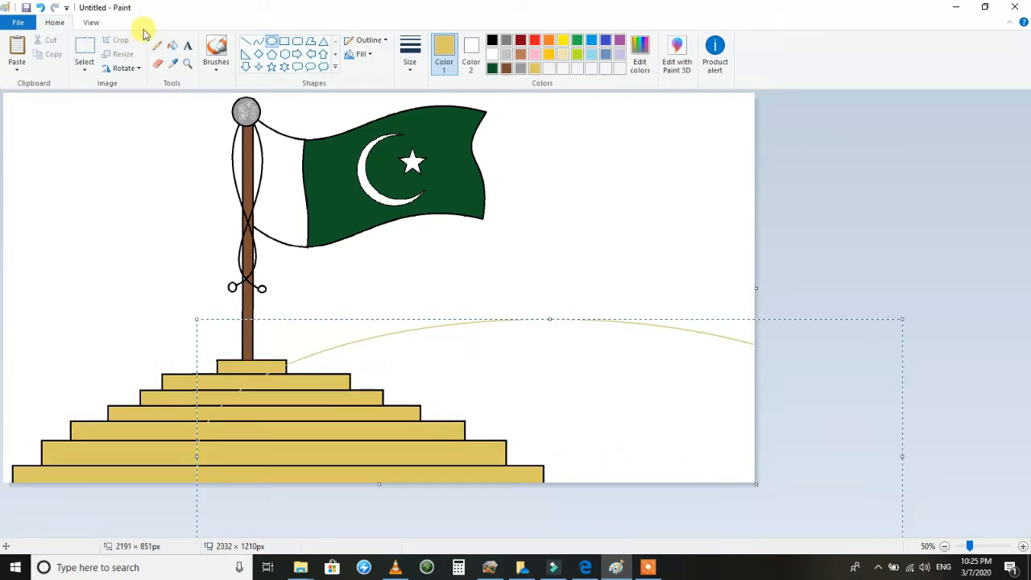
left_click(38, 9)
Draw a lime curve about 677 × 165 px as a hill outline from the canvas's left edge to the top step.
left_click_drag(216, 372, 2, 368)
left_click(258, 41)
left_click(38, 9)
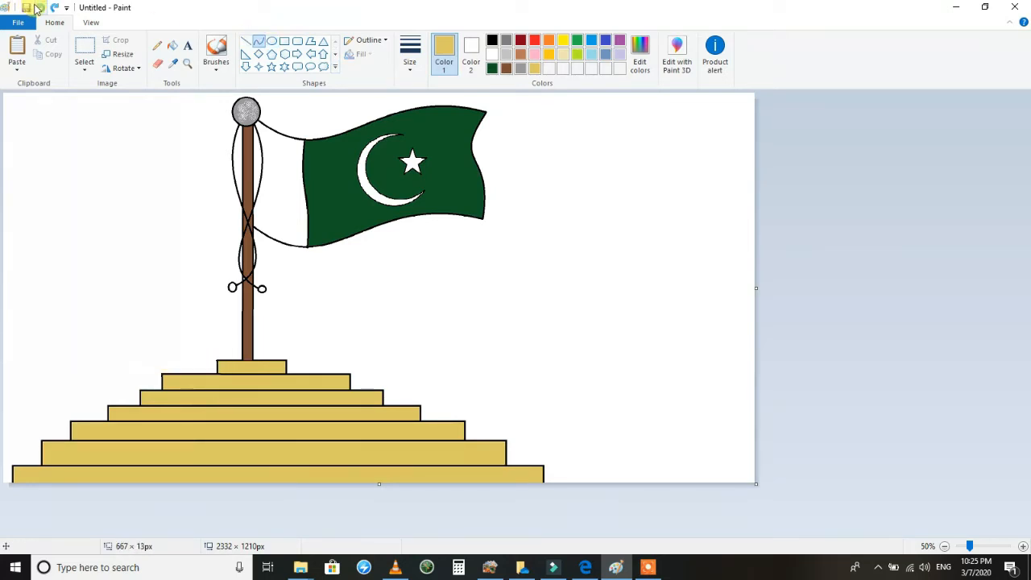
left_click_drag(216, 372, 3, 369)
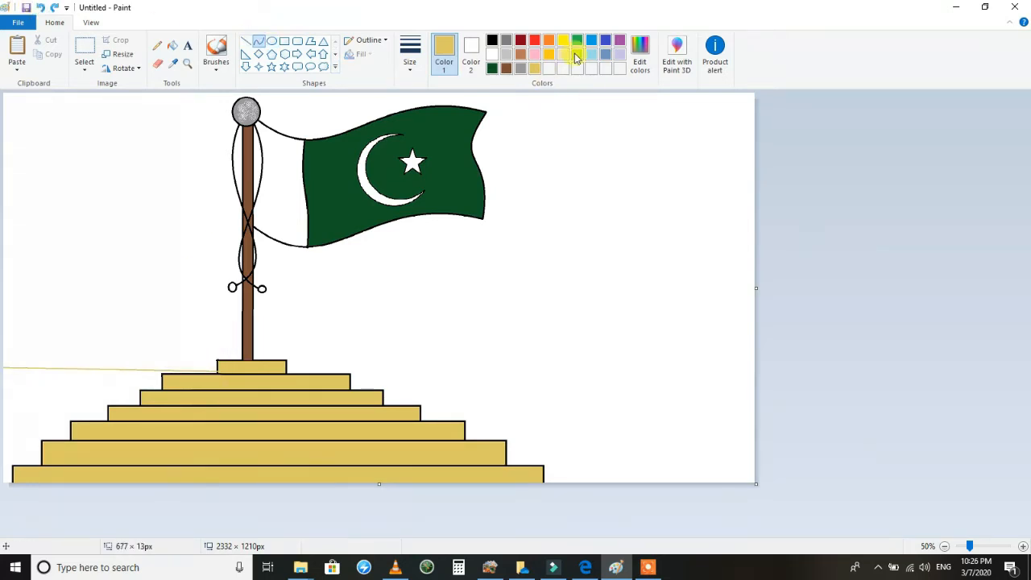
left_click_drag(97, 363, 118, 344)
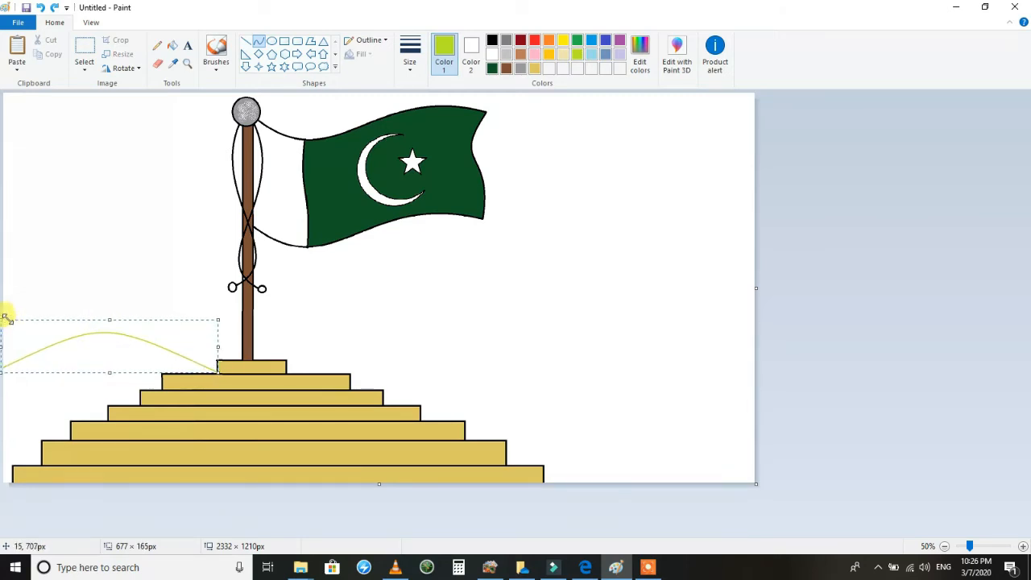
Draw a lime curve about 1609 × 267 px as a hill outline from the top step past the canvas's right edge.
mouse_move(288, 371)
left_mouse_down()
mouse_move(599, 349)
mouse_move(776, 362)
left_mouse_up()
mouse_move(519, 362)
left_mouse_down()
mouse_move(532, 285)
mouse_move(575, 281)
left_mouse_up()
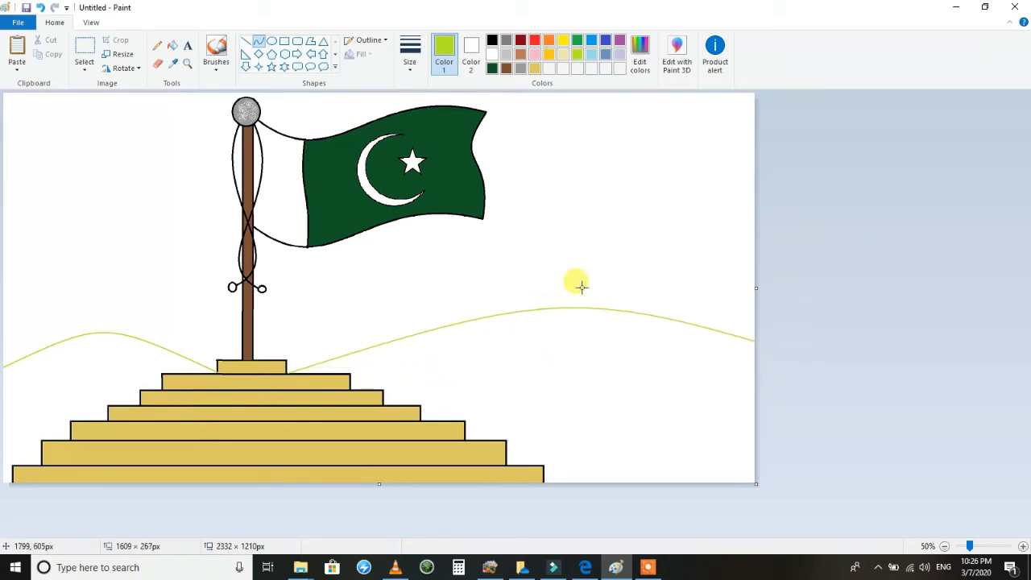
left_click_drag(499, 354, 498, 356)
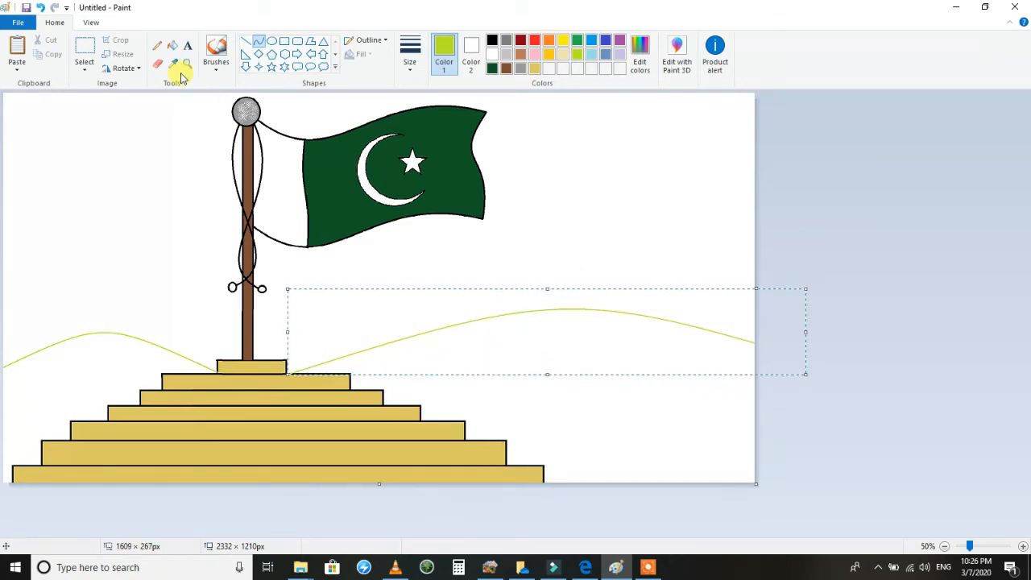
Recolour both lime hill outlines black with the fill tool.
left_click(172, 45)
left_click(492, 40)
left_click(405, 337)
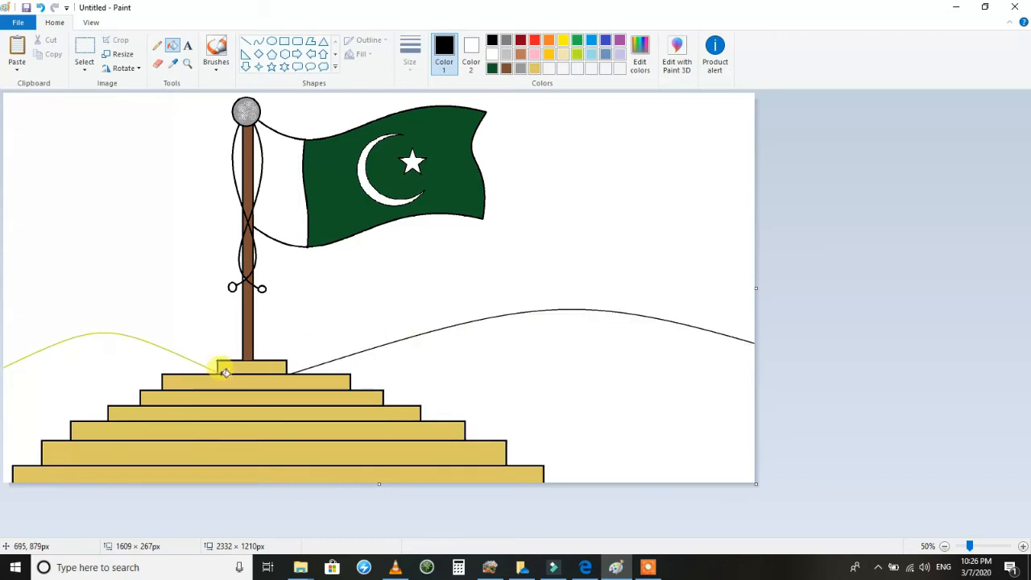
left_click(218, 369)
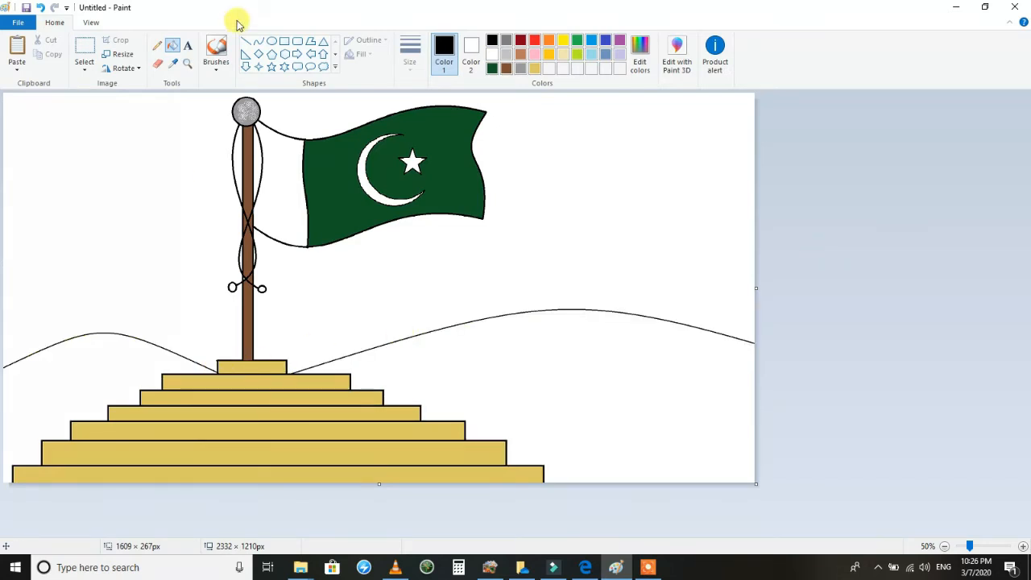
Fill the hills on both sides of the base with lime.
left_click(577, 54)
left_click(597, 369)
left_click(169, 362)
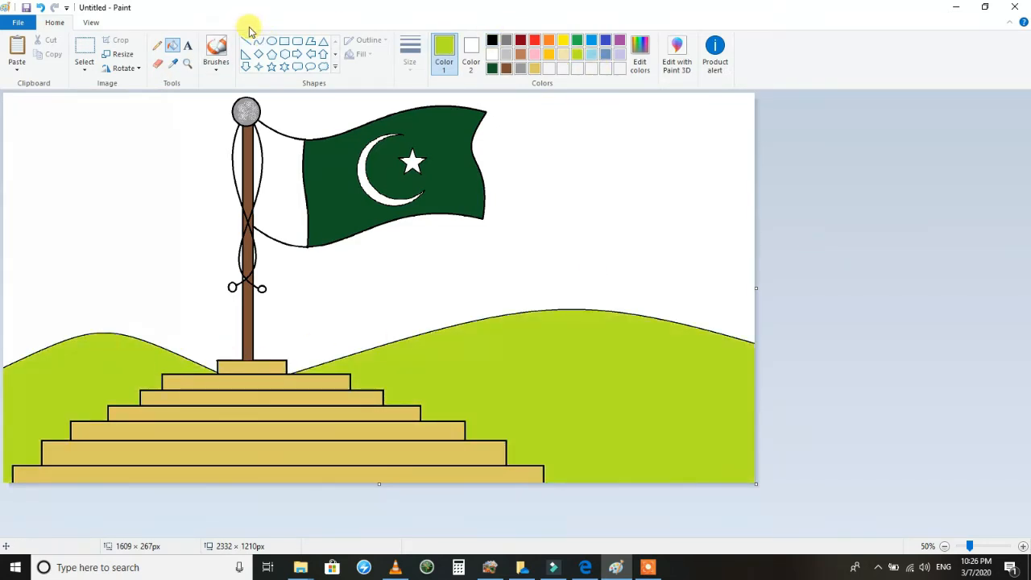
Choose the triangle shape and mix a medium green with RGB 0, 193, 0 for the grass.
left_click(324, 40)
left_click(639, 58)
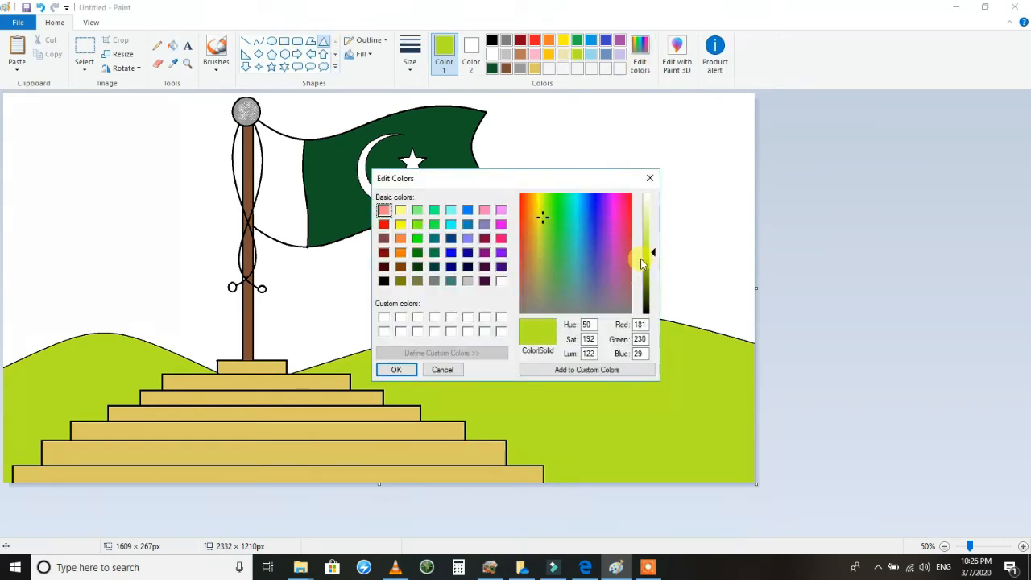
left_click(418, 238)
left_click(647, 266)
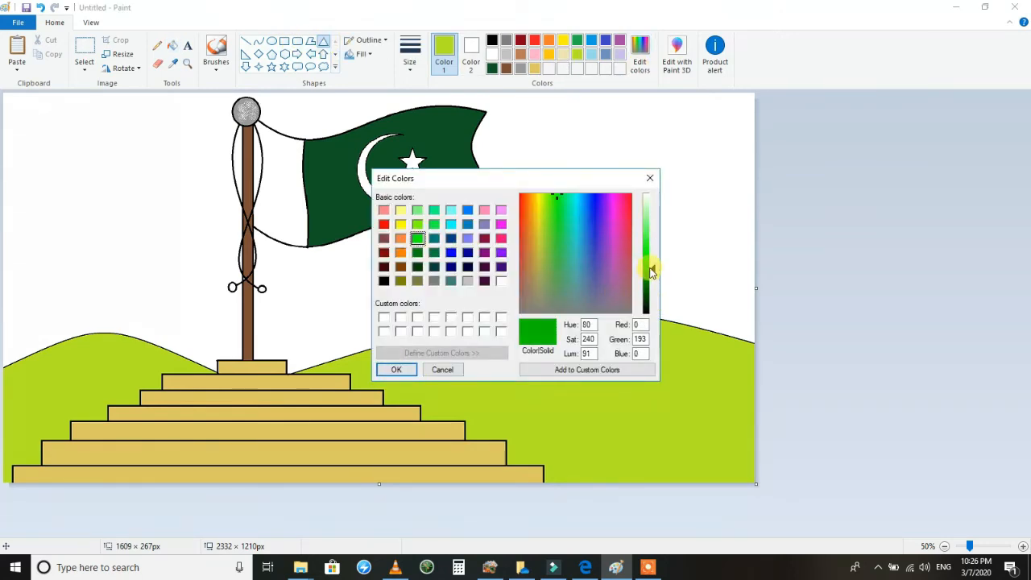
left_click(398, 369)
Draw a narrow triangle about 73 × 147 px over the bottom step as a grass blade with a solid green fill.
left_click_drag(351, 451, 375, 500)
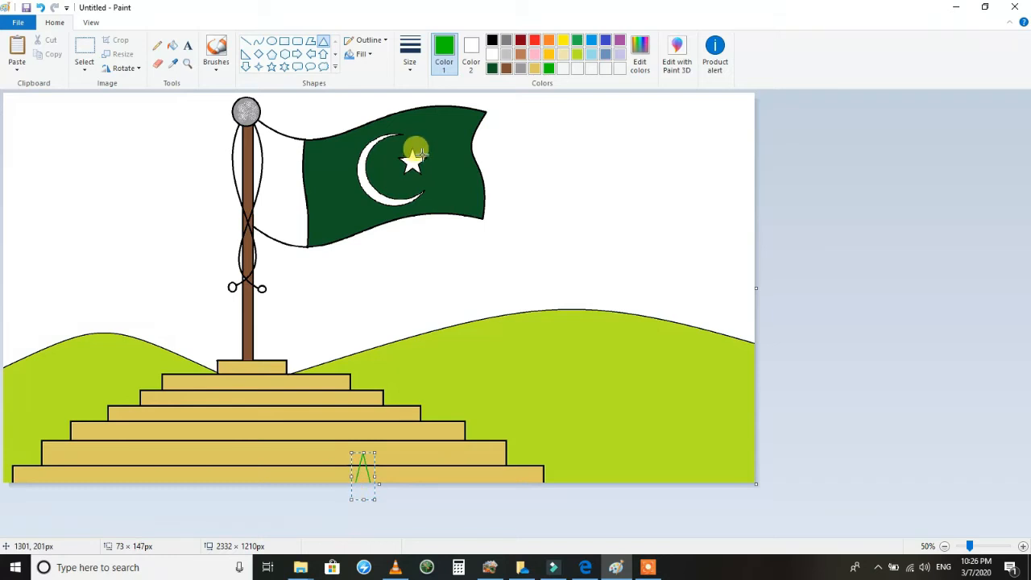
left_click(411, 58)
left_click(364, 54)
left_click(378, 85)
left_click(472, 61)
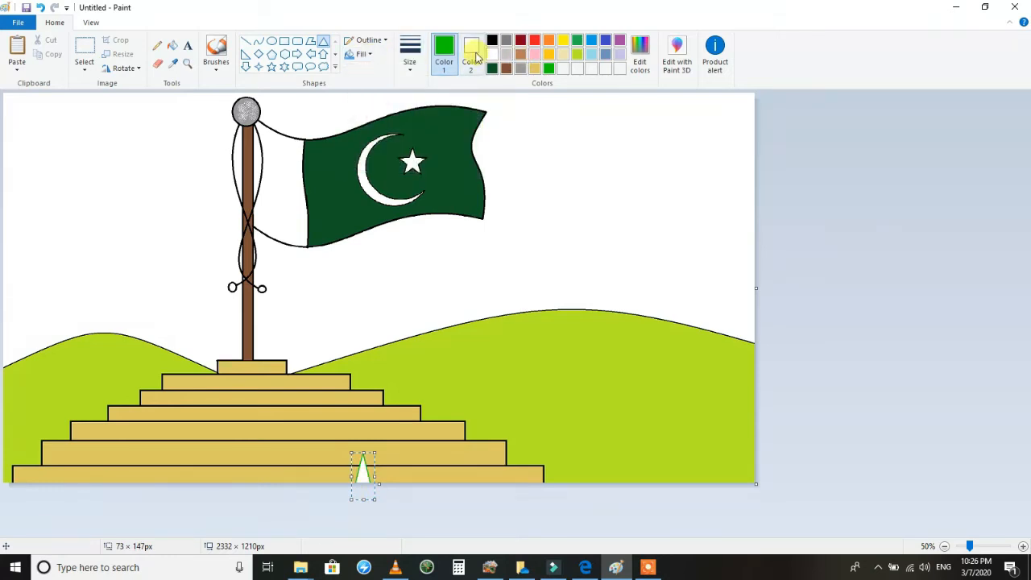
left_click(549, 68)
Draw solid green triangles of varied heights as grass along the canvas's bottom edge in front of the base's right half.
left_click_drag(387, 462, 369, 490)
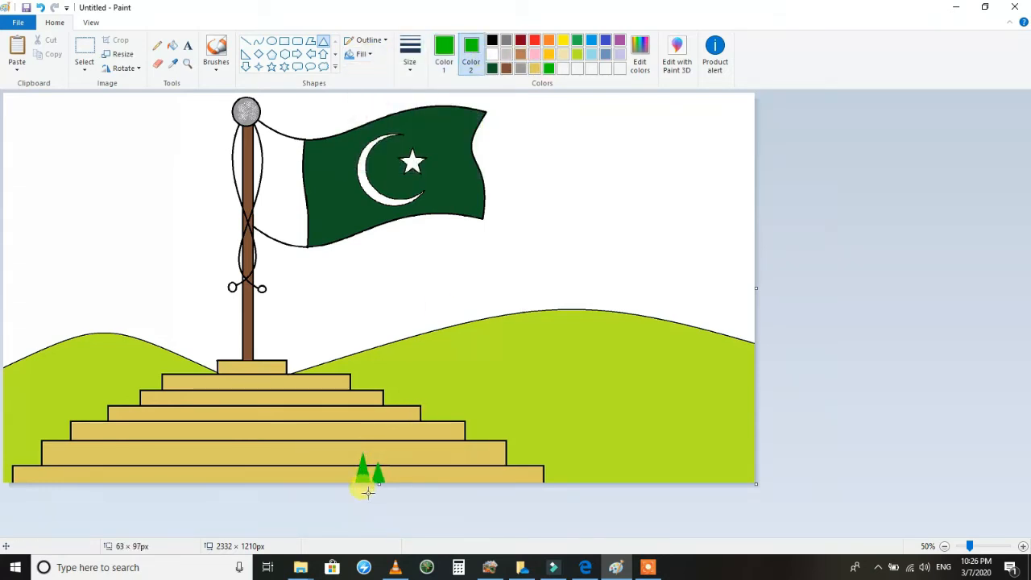
mouse_move(405, 439)
left_mouse_down()
mouse_move(384, 489)
mouse_move(415, 456)
mouse_move(404, 493)
left_mouse_up()
mouse_move(437, 439)
left_mouse_down()
mouse_move(413, 490)
mouse_move(435, 485)
mouse_move(449, 503)
left_mouse_up()
mouse_move(476, 461)
left_mouse_down()
mouse_move(457, 494)
mouse_move(492, 489)
left_mouse_up()
mouse_move(517, 451)
left_mouse_down()
mouse_move(501, 495)
mouse_move(520, 474)
mouse_move(512, 494)
mouse_move(527, 494)
left_mouse_up()
left_click_drag(557, 460, 538, 489)
left_click_drag(357, 459, 338, 488)
left_click_drag(339, 453, 316, 489)
left_click(319, 456)
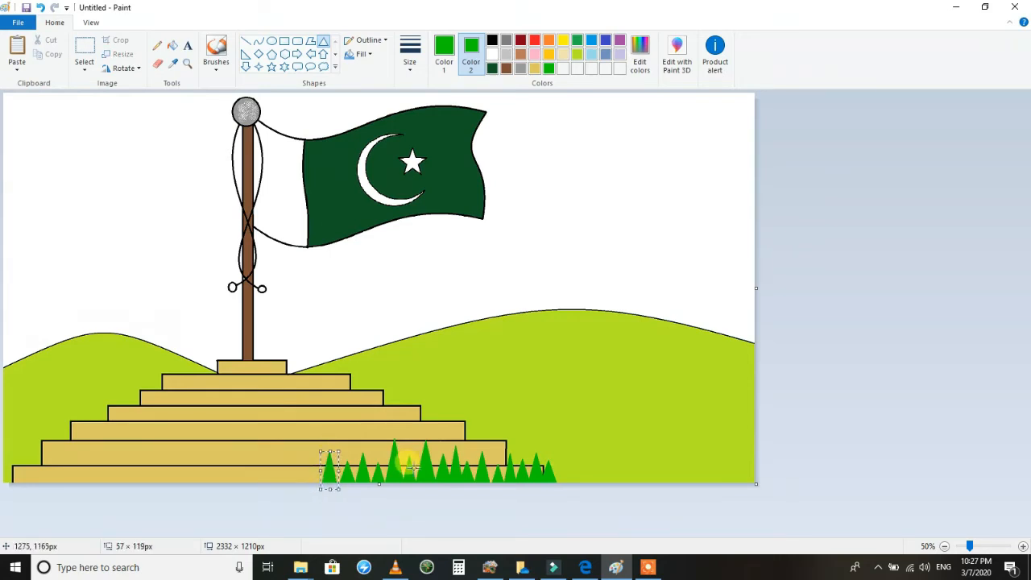
left_click_drag(319, 467, 306, 494)
Draw solid green grass triangles of varied heights along the bottom edge from the canvas's left corner across the base's left part.
mouse_move(30, 455)
left_mouse_down()
mouse_move(9, 484)
mouse_move(1, 445)
mouse_move(20, 506)
mouse_move(30, 502)
left_mouse_up()
left_click(43, 459)
mouse_move(65, 450)
left_mouse_down()
mouse_move(40, 498)
mouse_move(55, 498)
left_mouse_up()
left_click_drag(98, 445, 70, 495)
mouse_move(111, 462)
left_mouse_down()
mouse_move(88, 494)
mouse_move(106, 487)
left_mouse_up()
left_click_drag(133, 432, 89, 505)
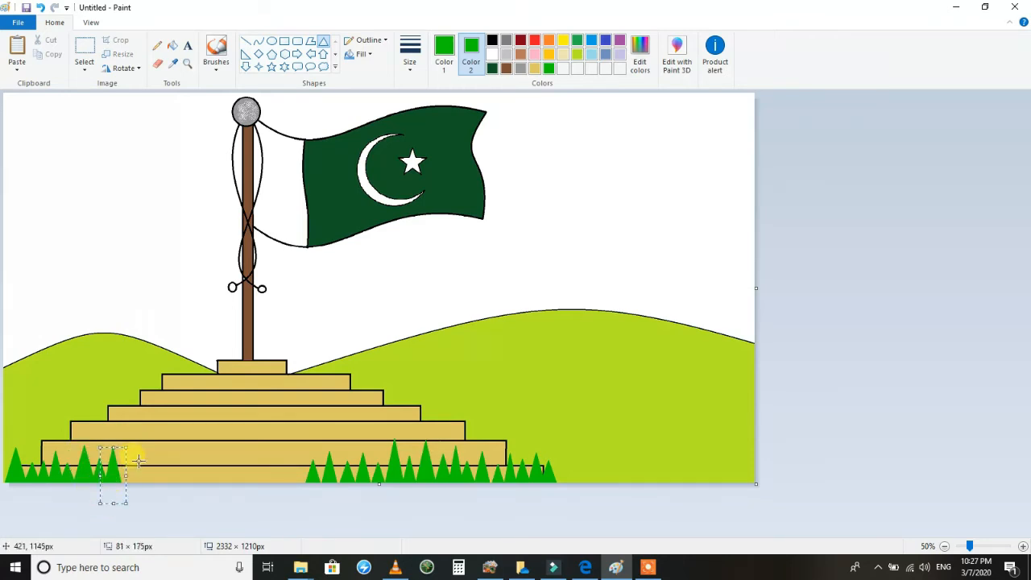
left_click_drag(136, 460, 117, 490)
left_click_drag(155, 453, 131, 495)
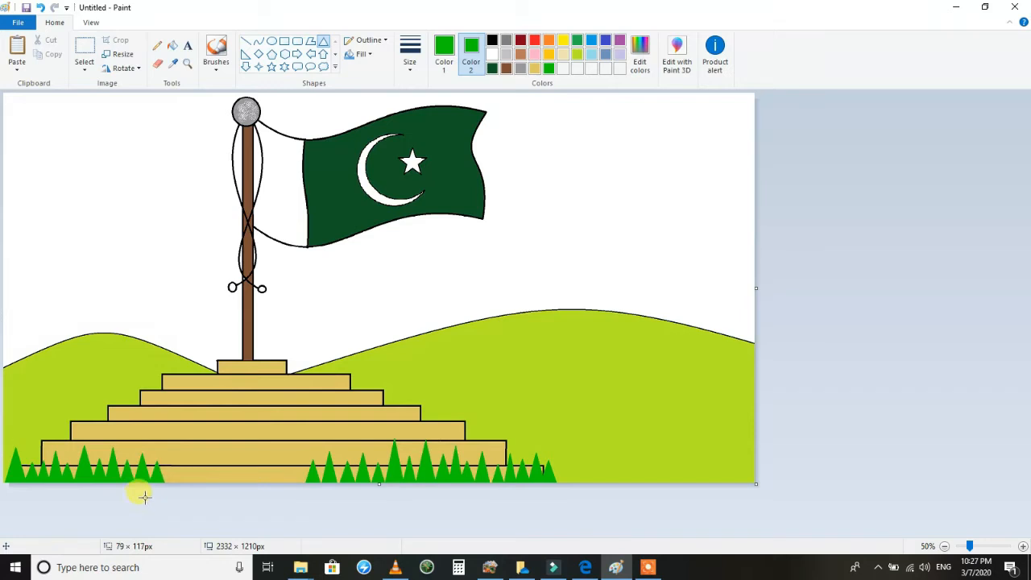
Fill the gap in the middle of the grass row and its left end with more green triangles.
mouse_move(189, 453)
left_mouse_down()
mouse_move(159, 497)
mouse_move(174, 497)
left_mouse_up()
left_click_drag(219, 462, 196, 493)
left_click_drag(239, 432, 206, 511)
mouse_move(245, 459)
left_mouse_down()
mouse_move(219, 496)
mouse_move(273, 461)
mouse_move(255, 489)
left_mouse_up()
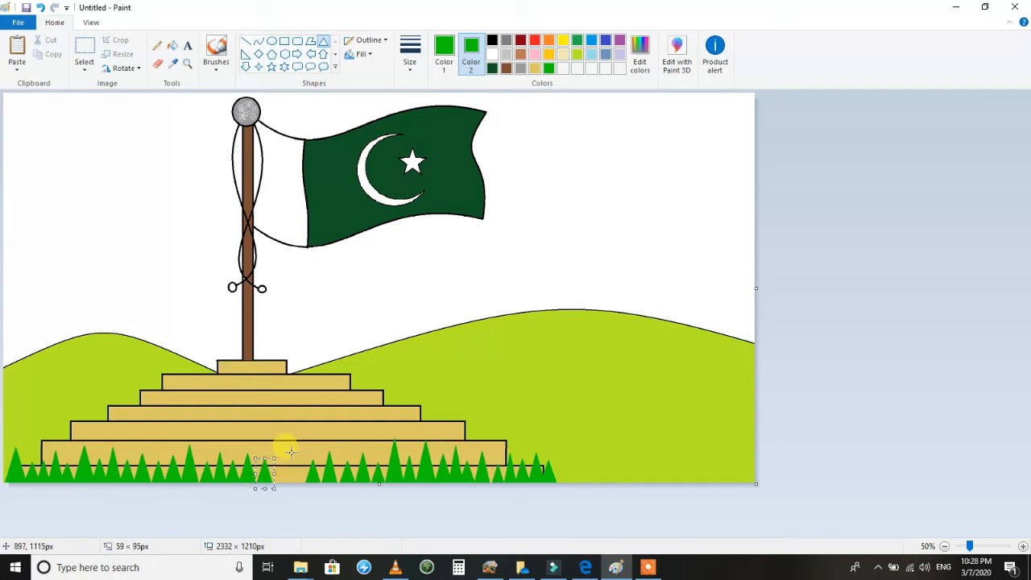
mouse_move(303, 456)
left_mouse_down()
mouse_move(281, 493)
mouse_move(309, 476)
left_mouse_up()
left_click(579, 433)
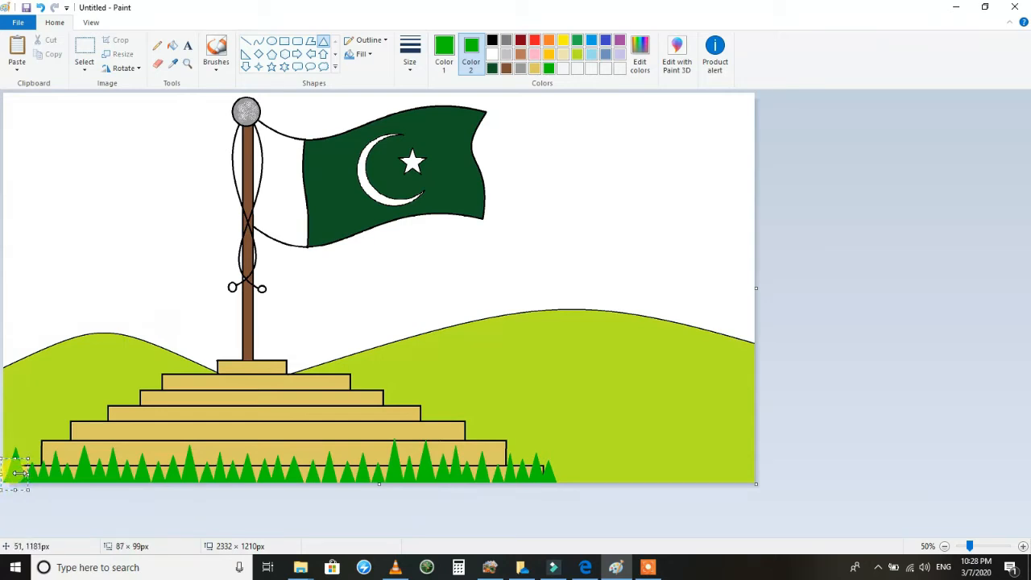
left_click(255, 416)
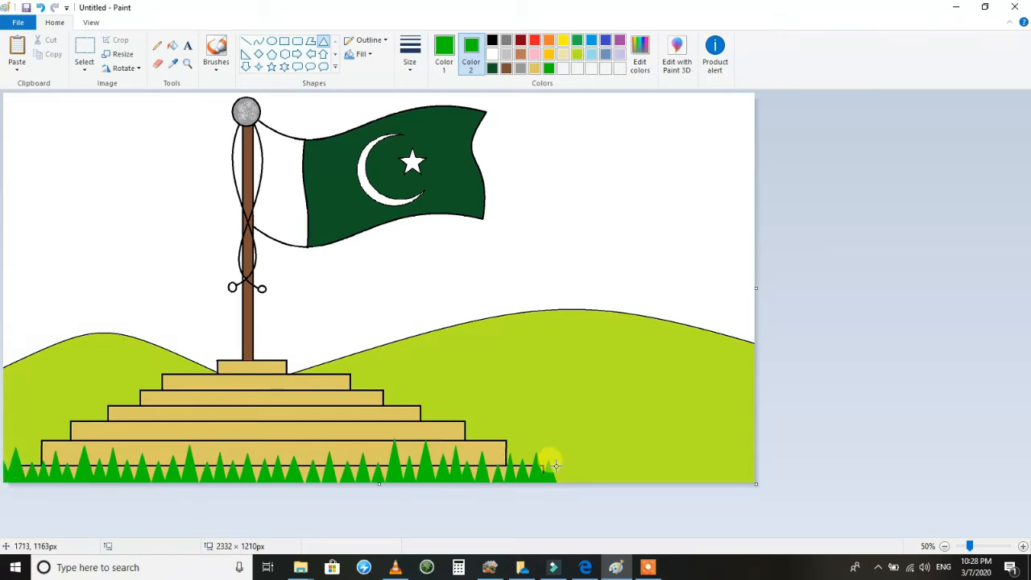
Extend the row of green grass triangles from the base's right end to the canvas's right edge.
left_click_drag(550, 489, 549, 488)
mouse_move(589, 445)
left_mouse_down()
mouse_move(563, 488)
mouse_move(591, 489)
left_mouse_up()
left_click_drag(630, 451, 608, 496)
left_click_drag(670, 462, 651, 491)
mouse_move(691, 454)
left_mouse_down()
mouse_move(673, 492)
mouse_move(691, 490)
left_mouse_up()
left_click_drag(749, 445, 721, 494)
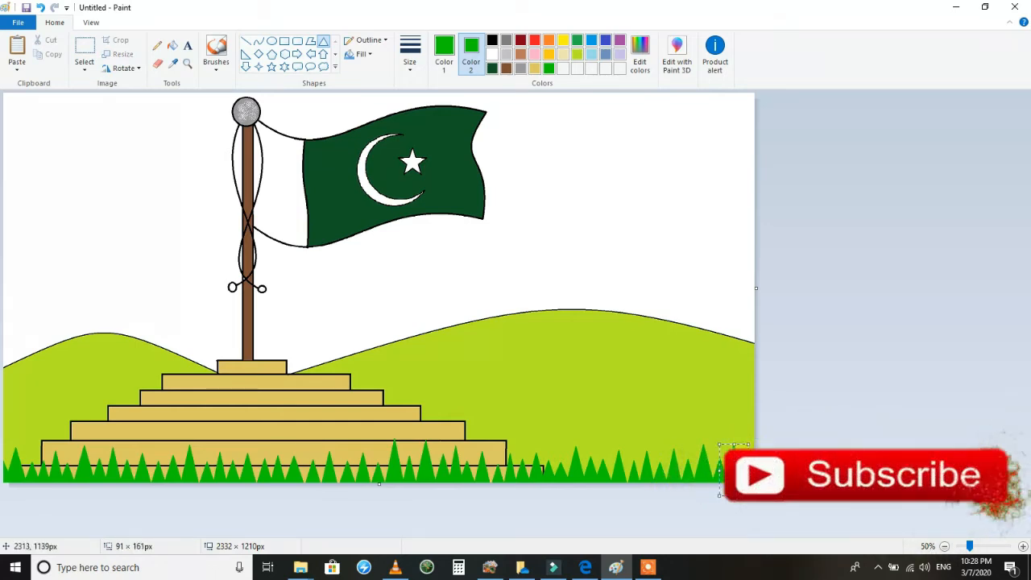
left_click(711, 378)
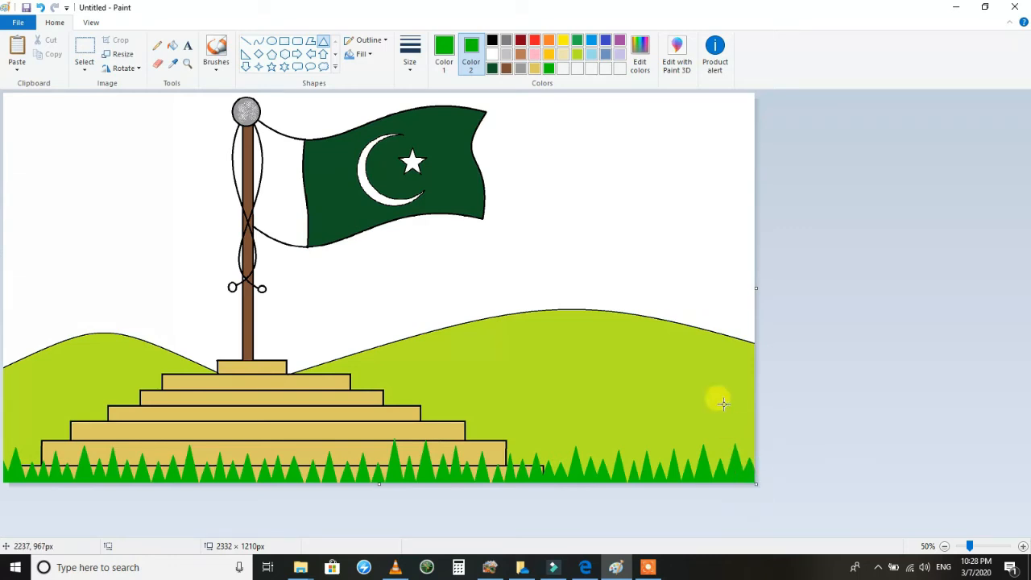
Fill the white sky above the hills with turquoise blue.
left_click(172, 45)
left_click(594, 45)
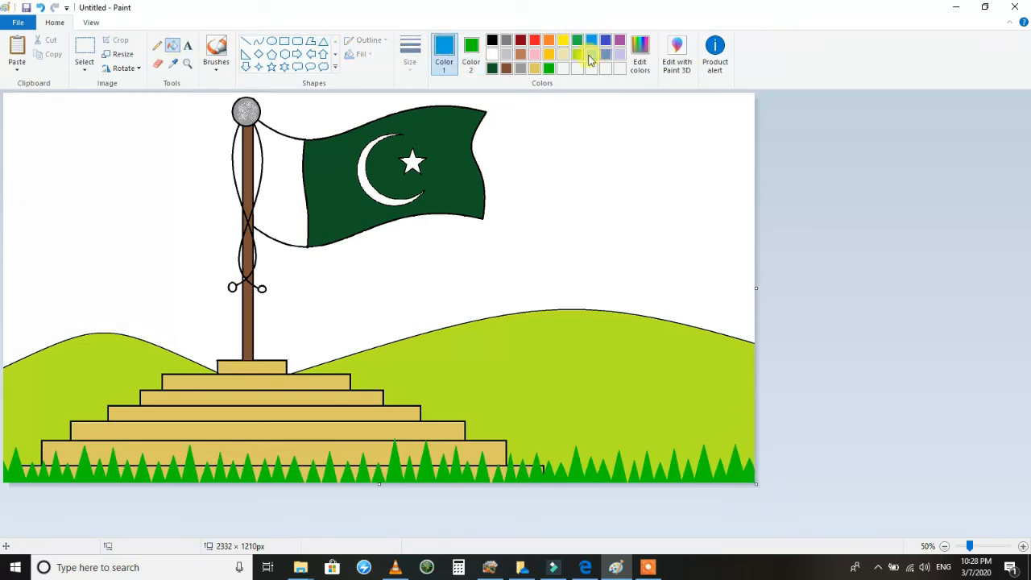
left_click(555, 149)
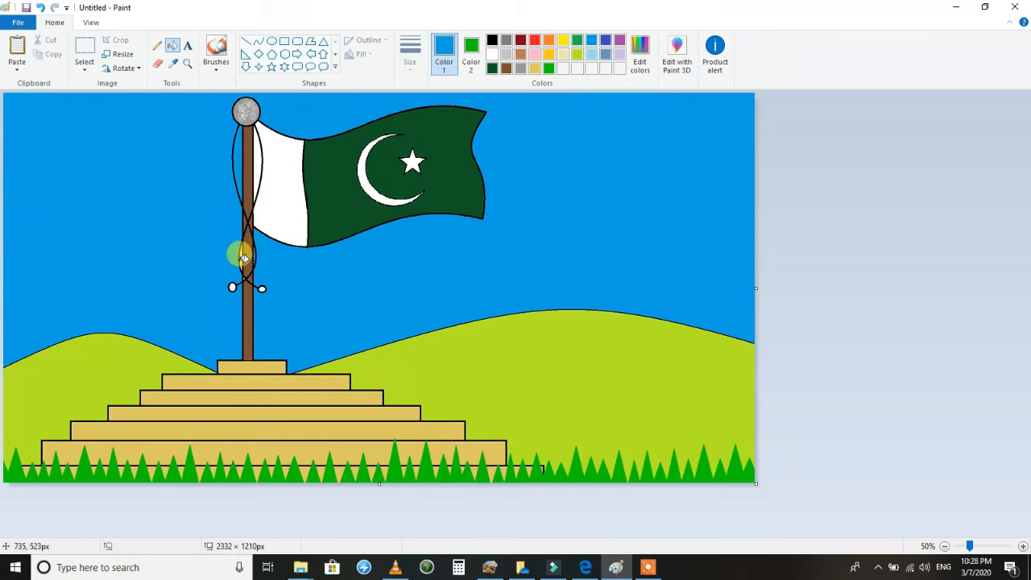
Try painting light turquoise cloud streaks with the watercolour brush in the sky near the canvas's upper-left corner.
left_click(213, 64)
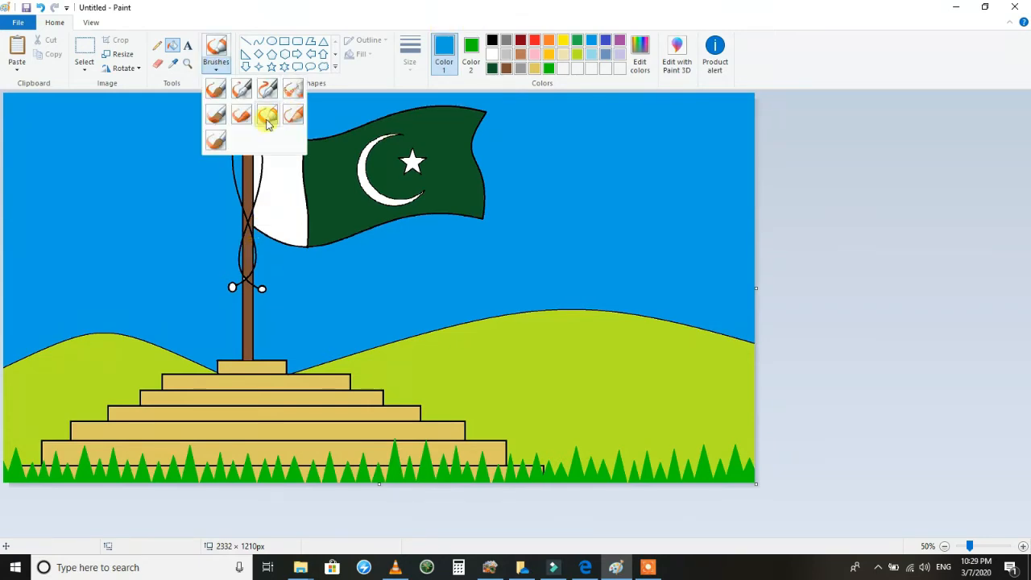
left_click(215, 139)
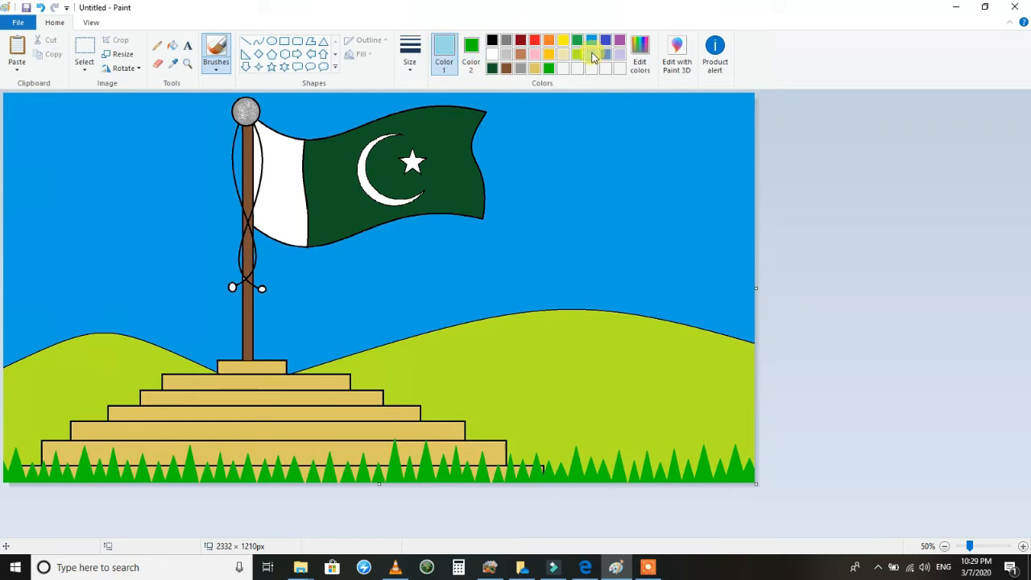
left_click(410, 49)
left_click(437, 166)
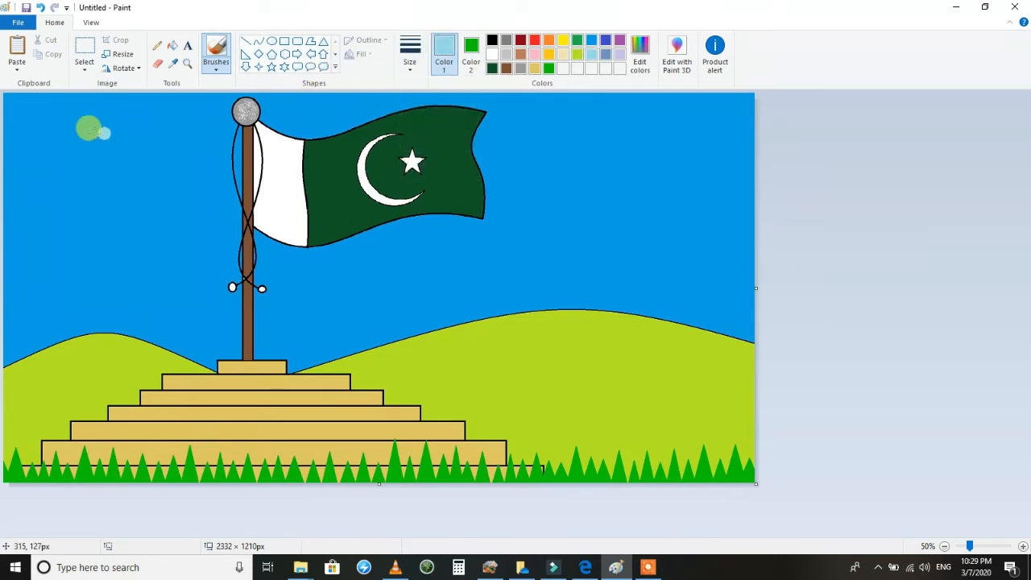
left_click_drag(14, 198, 77, 137)
left_click(25, 7)
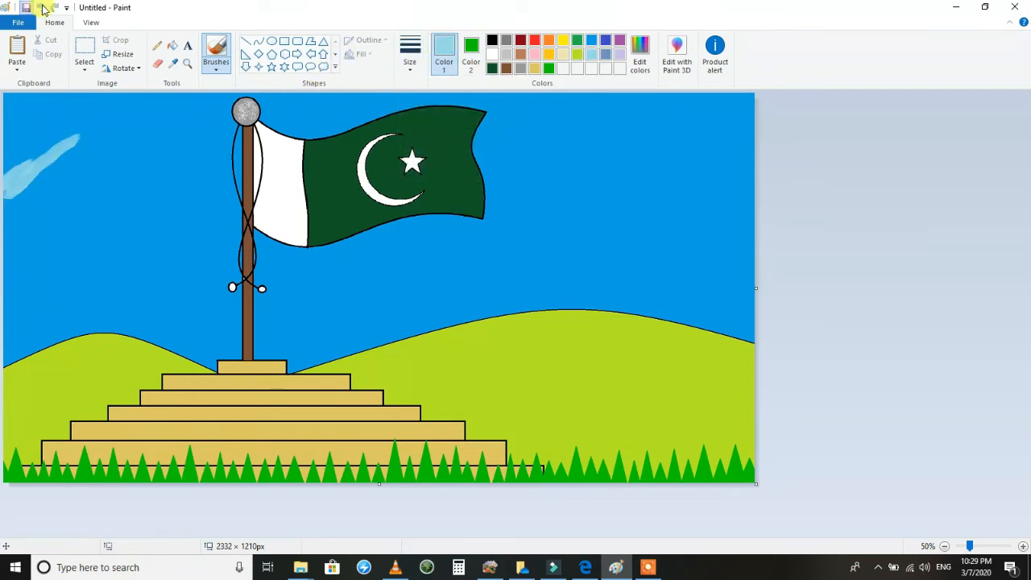
left_click(802, 124)
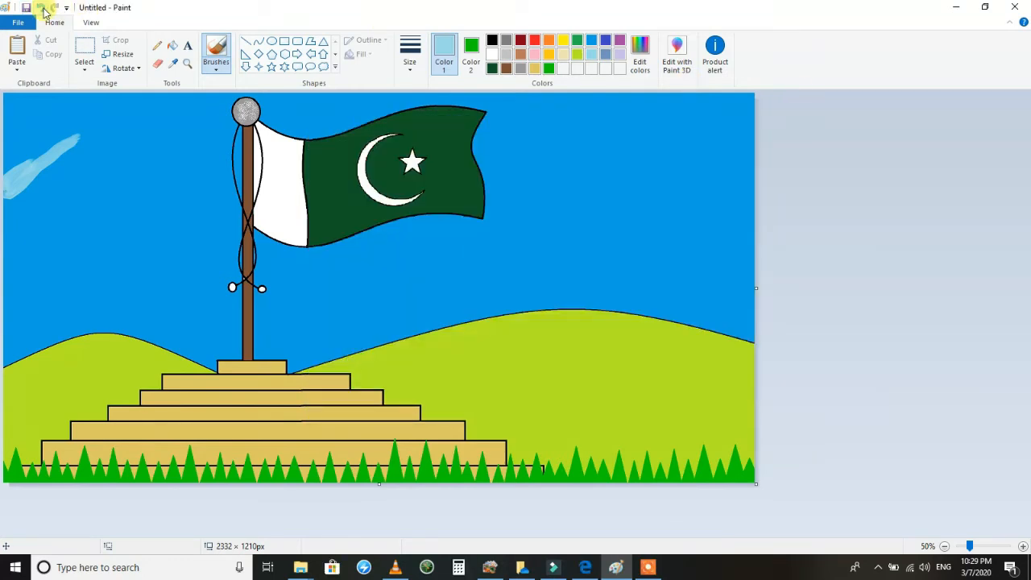
left_click(42, 8)
mouse_move(40, 184)
left_mouse_down()
mouse_move(141, 182)
mouse_move(135, 159)
mouse_move(109, 145)
left_mouse_up()
left_click(41, 7)
left_click(42, 7)
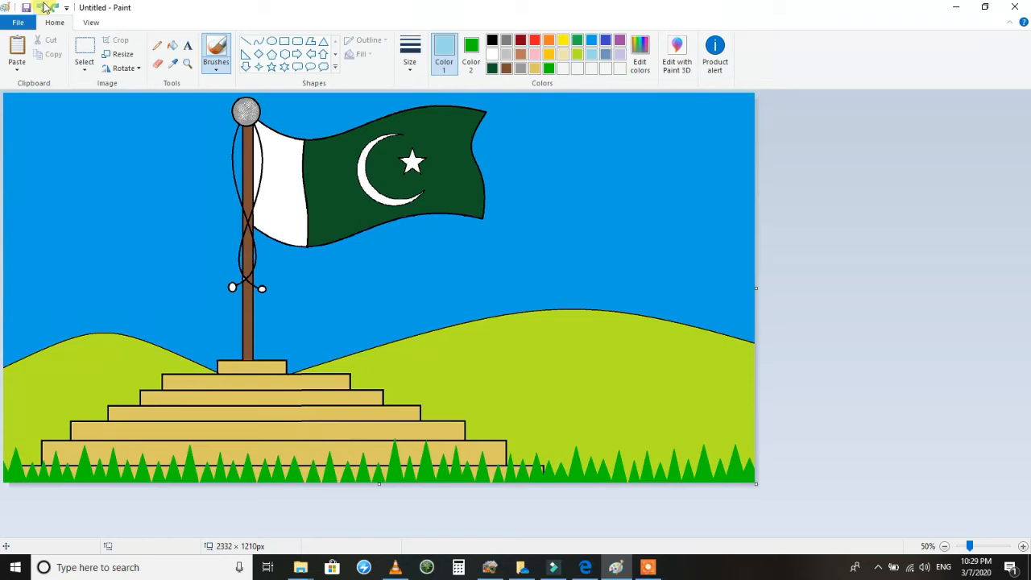
Add a cloud callout about 435 × 355 px with a light turquoise outline and white fill in the sky right of the flag.
left_click(323, 66)
mouse_move(699, 110)
left_mouse_down()
mouse_move(553, 216)
mouse_move(559, 226)
left_mouse_up()
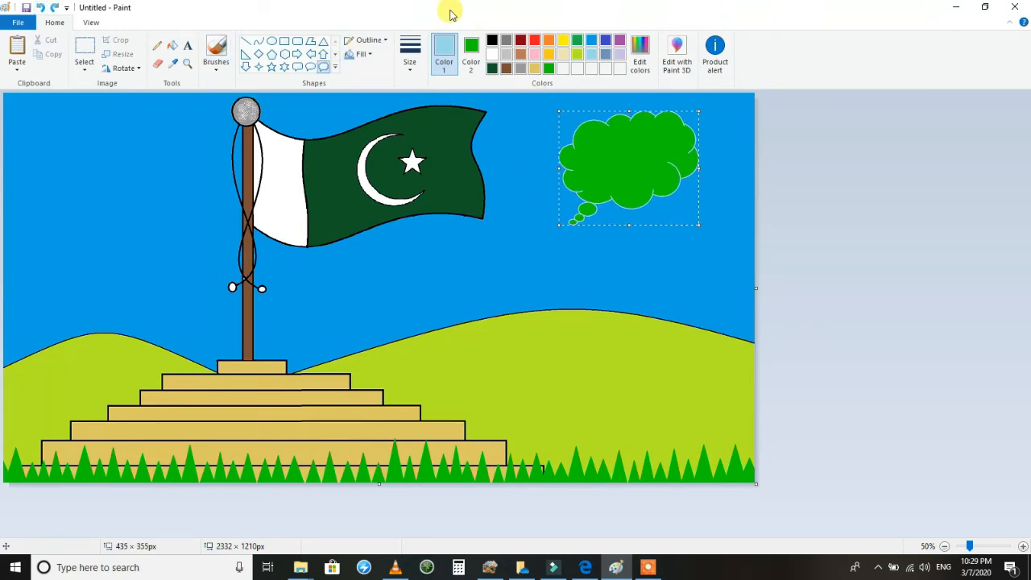
right_click(492, 54)
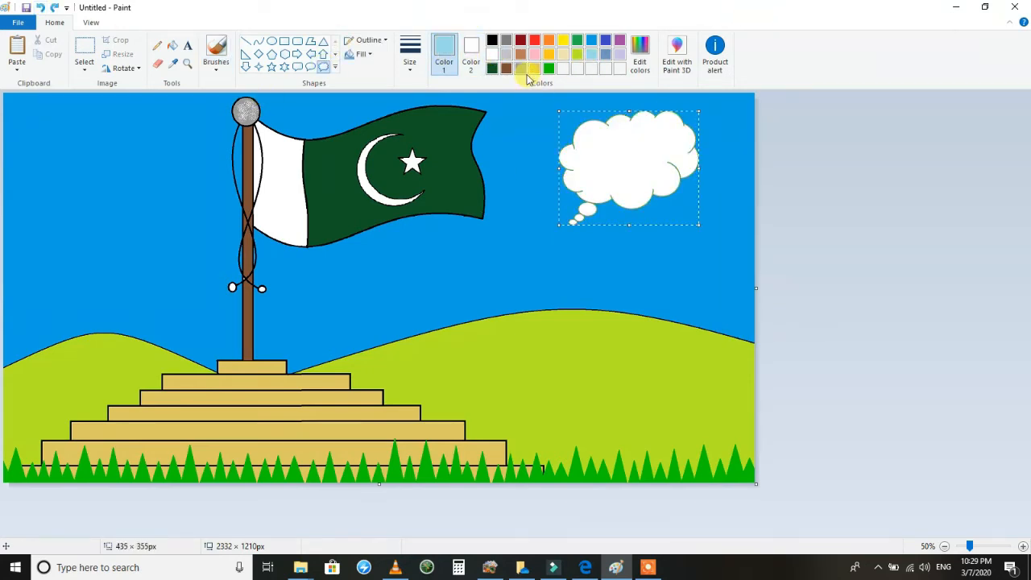
Try to clear the lower part of the cloud, then undo it.
left_click(84, 49)
left_click_drag(724, 165, 538, 257)
key("Delete")
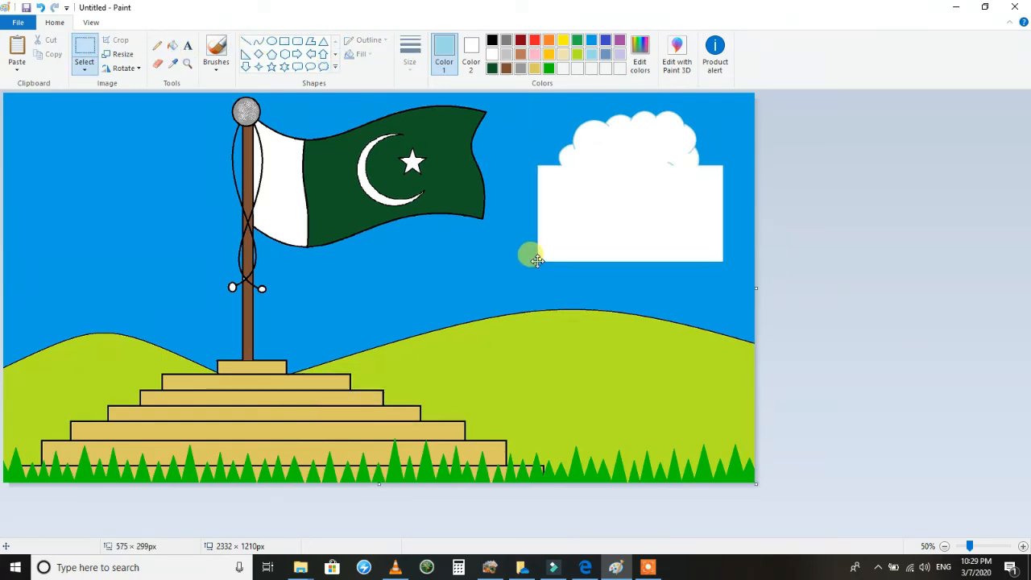
key("ctrl+z")
Set the background colour to turquoise and clear the cloud's lower part and callout bubbles, leaving a flat-bottomed cloud.
left_click(471, 53)
left_click(591, 39)
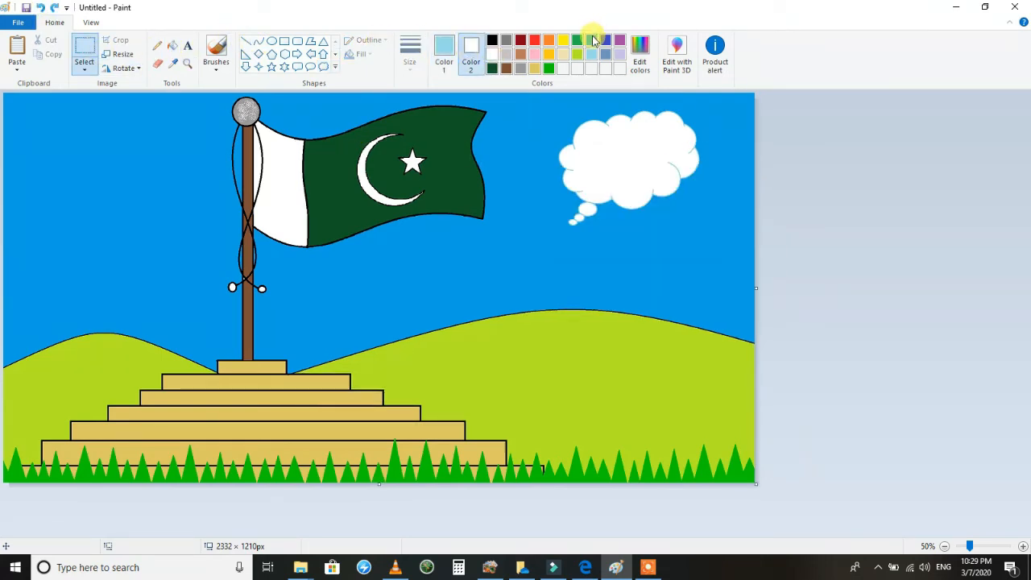
key("Delete")
left_click_drag(736, 158, 524, 220)
key("Delete")
Copy the cloud so one sits right of the flag and others run off the canvas's left and right edges.
left_click(84, 47)
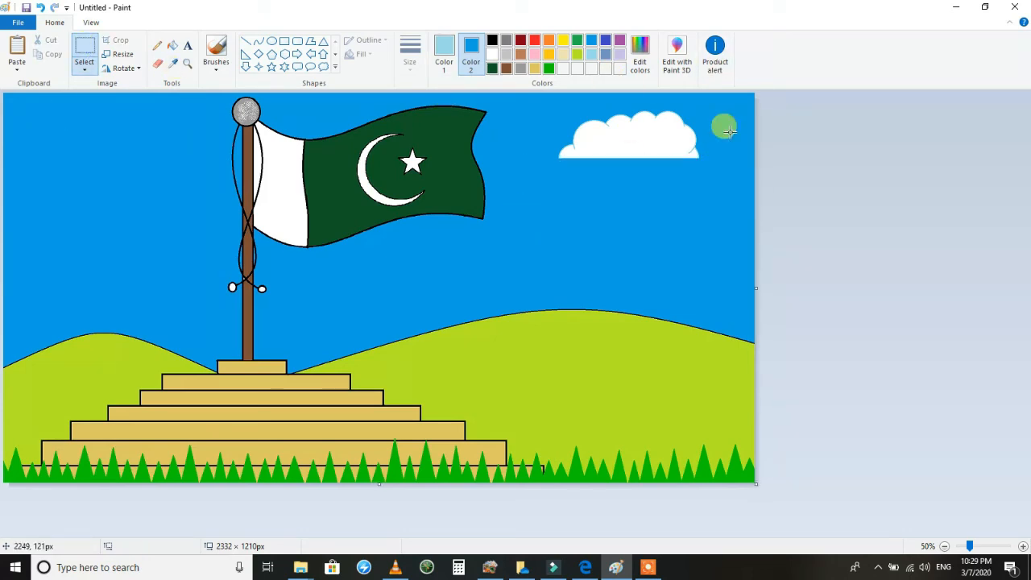
left_click_drag(731, 95, 535, 242)
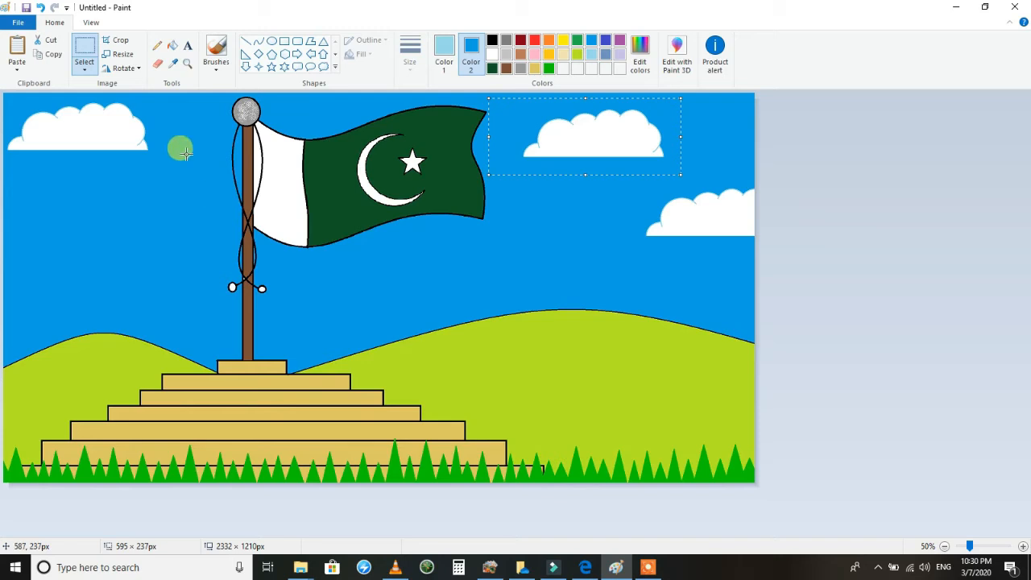
left_click_drag(166, 95, 58, 183)
left_click_drag(62, 128, 7, 123)
left_click(105, 69)
left_click(129, 138)
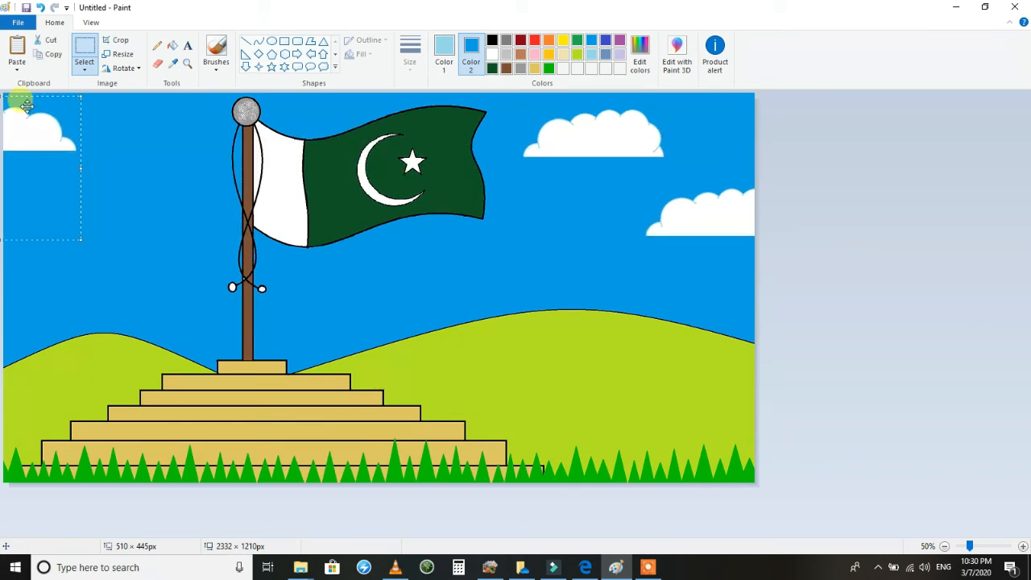
Flip the left cloud horizontally and arrange two clouds left of the flagpole, the lower one cut off by the canvas edge.
left_click(84, 70)
left_click(113, 187)
left_click(123, 68)
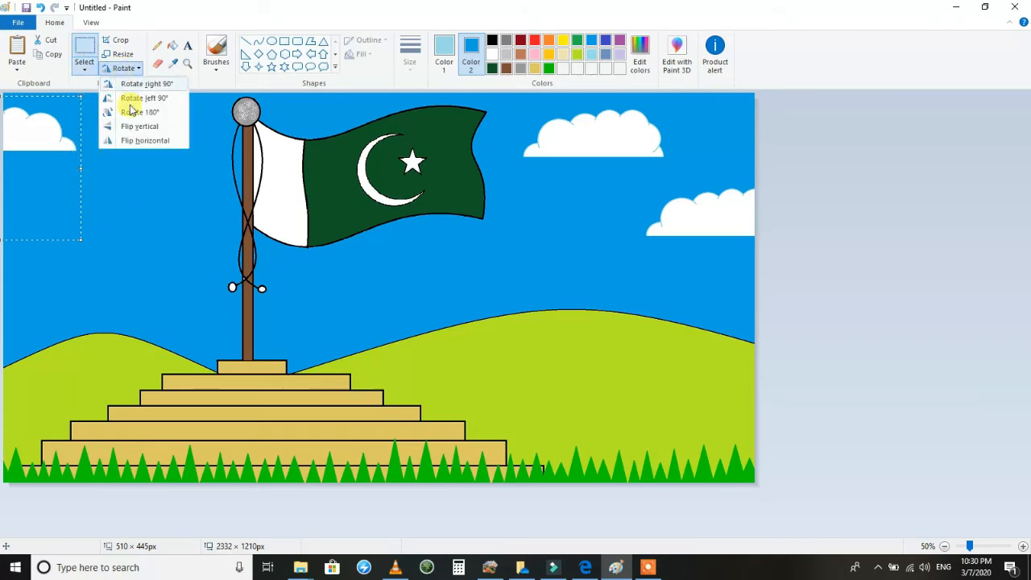
left_click(137, 139)
left_click(84, 65)
left_click(125, 187)
left_click_drag(24, 120, 116, 125)
left_click(16, 53)
mouse_move(137, 214)
left_mouse_down()
mouse_move(150, 230)
mouse_move(26, 222)
left_mouse_up()
mouse_move(186, 98)
left_mouse_down()
mouse_move(50, 183)
mouse_move(4, 165)
left_mouse_up()
left_click_drag(79, 140, 93, 139)
left_click(456, 233)
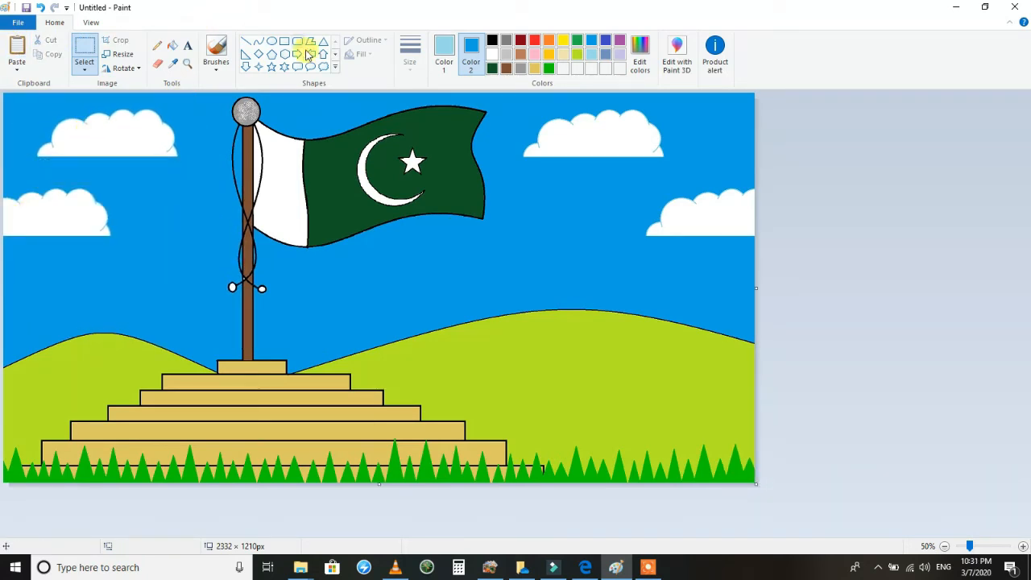
Set both drawing colours to white.
left_click_drag(628, 472, 627, 436)
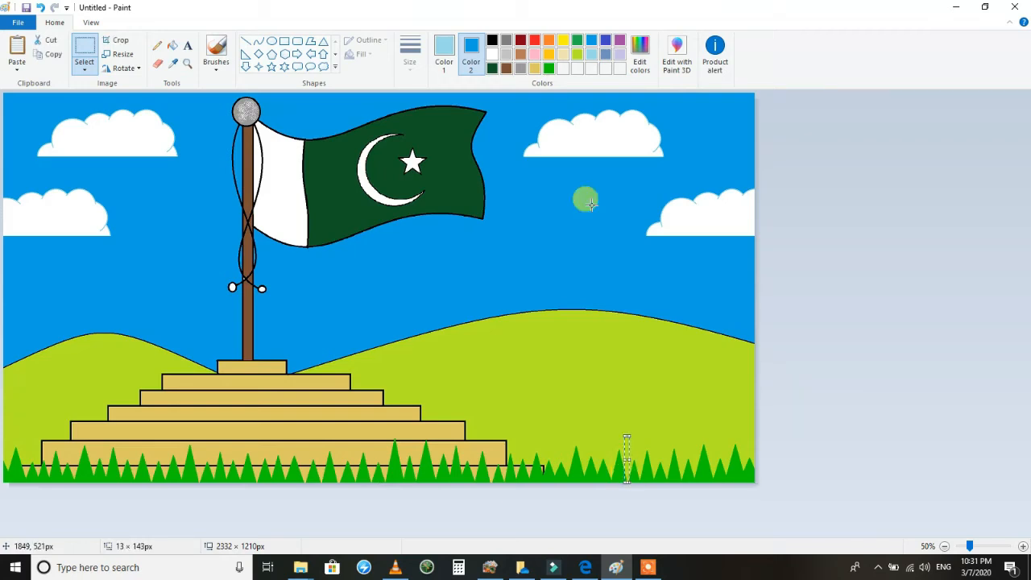
left_click(442, 62)
right_click(493, 54)
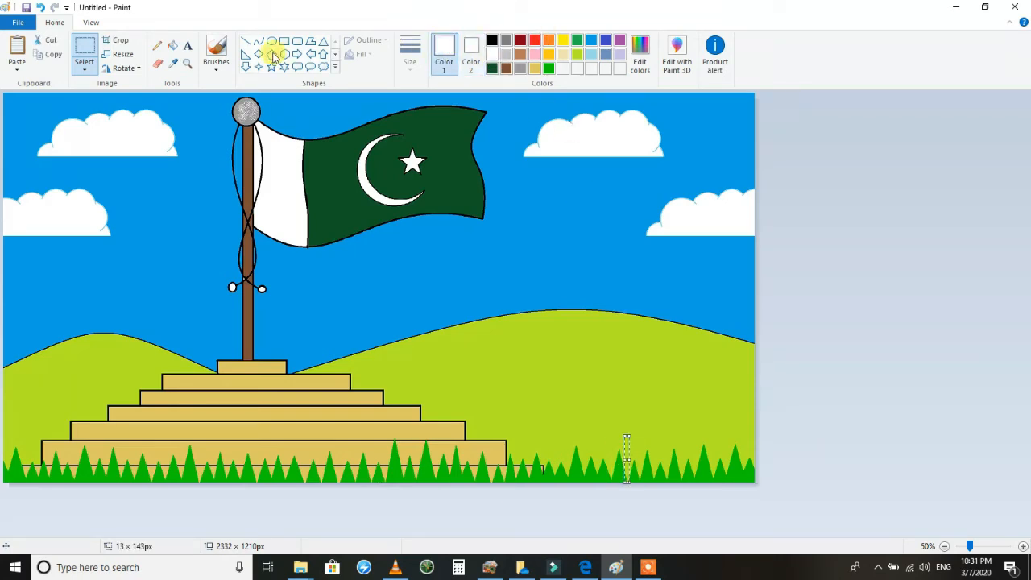
left_click(548, 251)
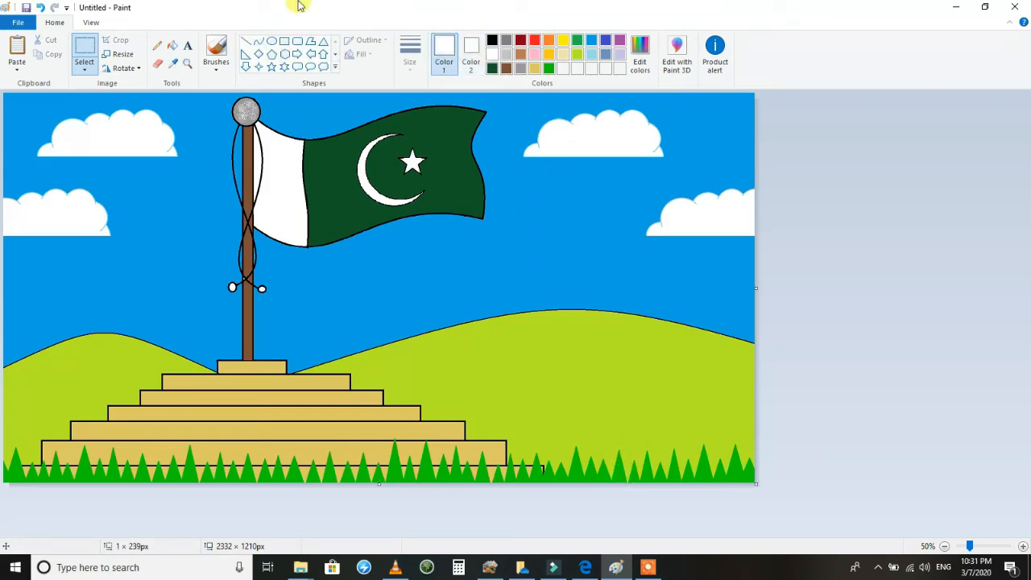
Draw a black S-shaped flower stem about 79 × 151 px in the sky below the cloud right of the flag.
left_click(493, 40)
left_click(258, 40)
mouse_move(568, 256)
left_mouse_down()
mouse_move(571, 215)
mouse_move(582, 232)
left_mouse_up()
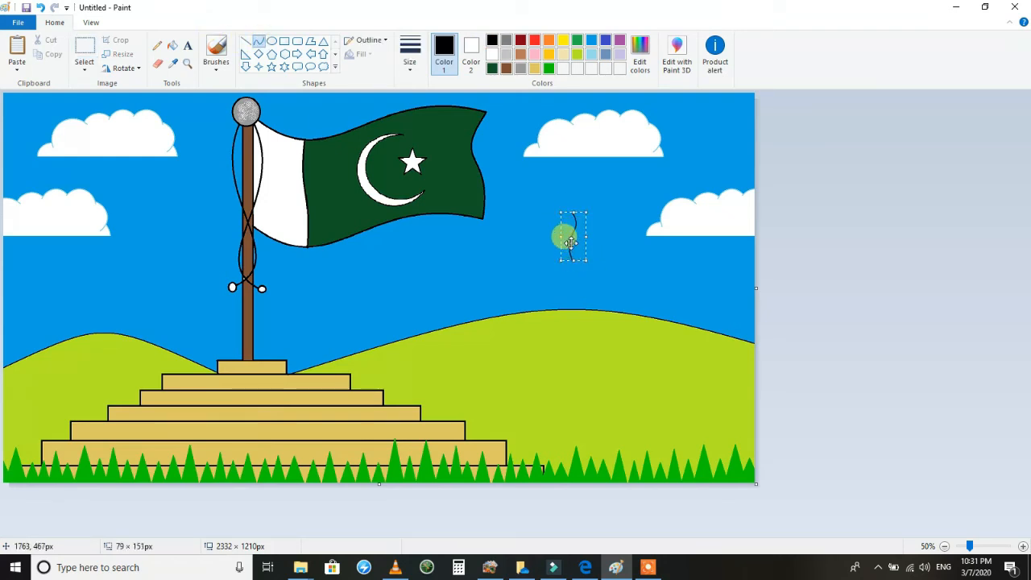
Draw a white heart petal with a black outline and set its tip on the upper end of the flower stem.
left_click(187, 64)
left_click(494, 234)
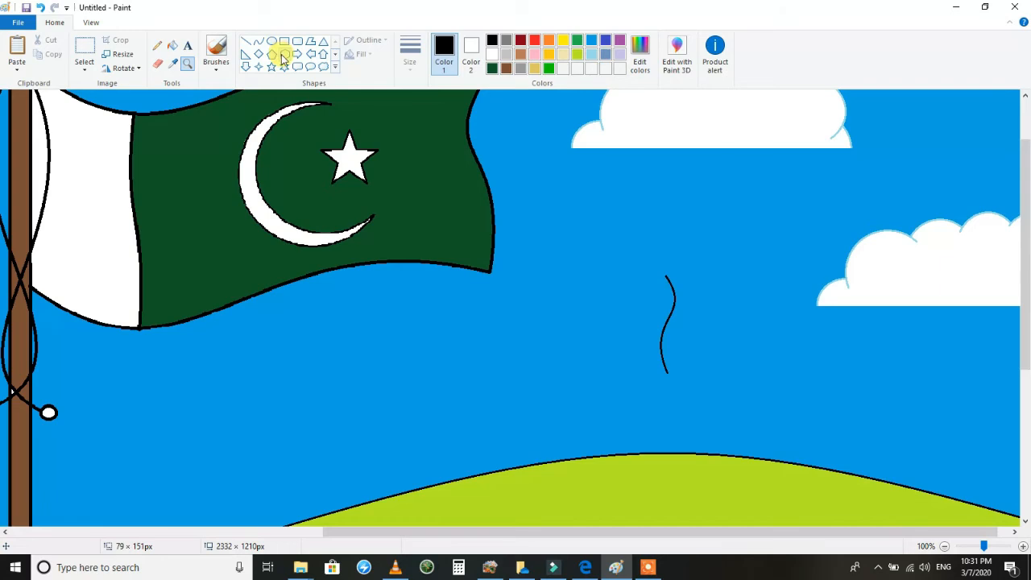
left_click(336, 54)
left_click(246, 66)
left_click_drag(691, 222, 636, 273)
left_click_drag(640, 223, 642, 239)
Draw a second heart about 63 × 56 px, rotate it so its tip points left, and fit it as the flower's right petal.
left_click_drag(606, 310, 638, 273)
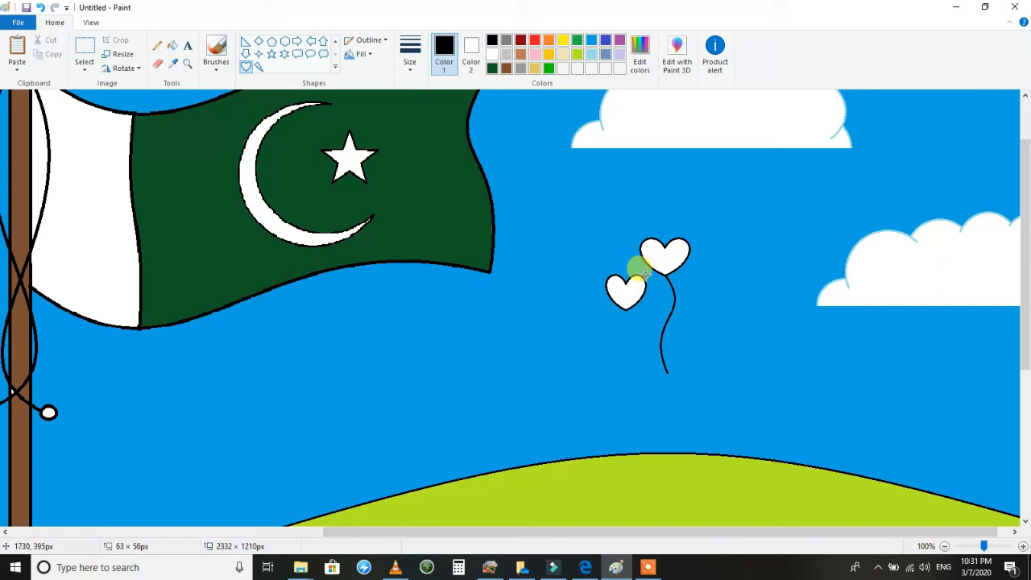
left_click(123, 68)
left_click(133, 96)
left_click_drag(656, 300, 684, 265)
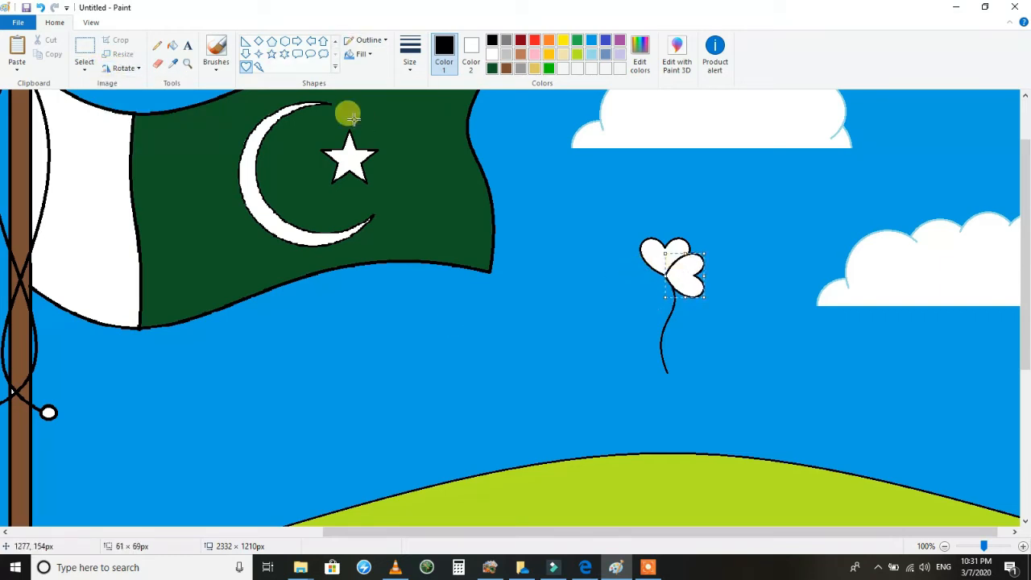
right_click(686, 276)
left_click(627, 278)
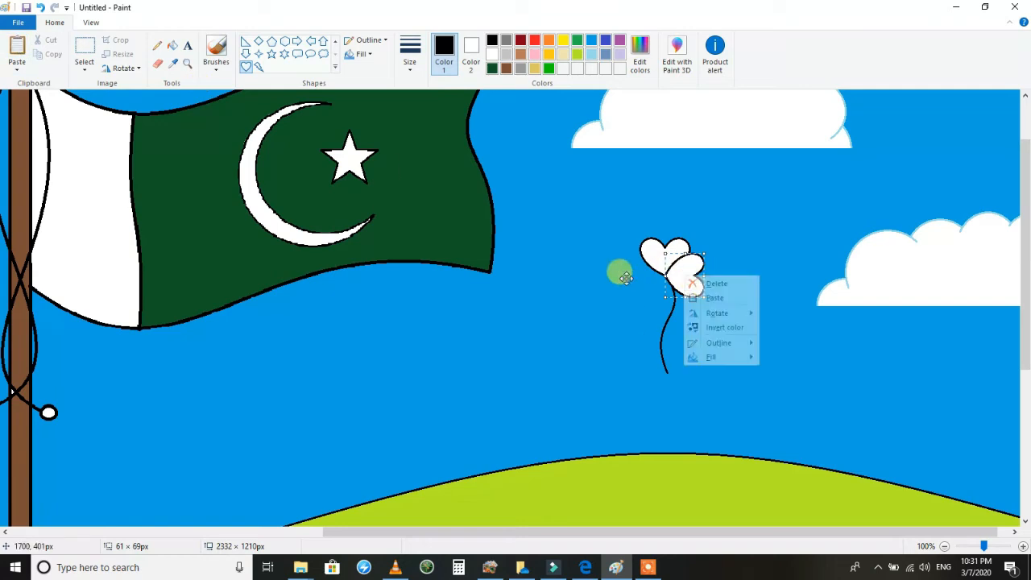
Draw a third heart about 79 × 61 px, turn it upside down, and resize and move it to form the flower's lower petal.
mouse_move(663, 262)
left_mouse_down()
mouse_move(609, 294)
mouse_move(617, 300)
left_mouse_up()
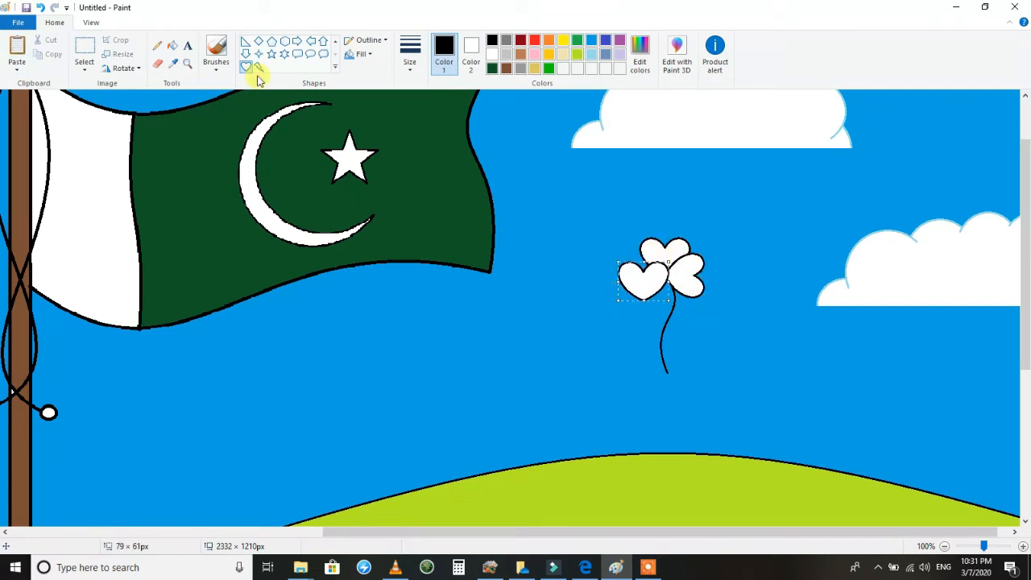
left_click(123, 73)
left_click(123, 84)
left_click(125, 71)
left_click(123, 84)
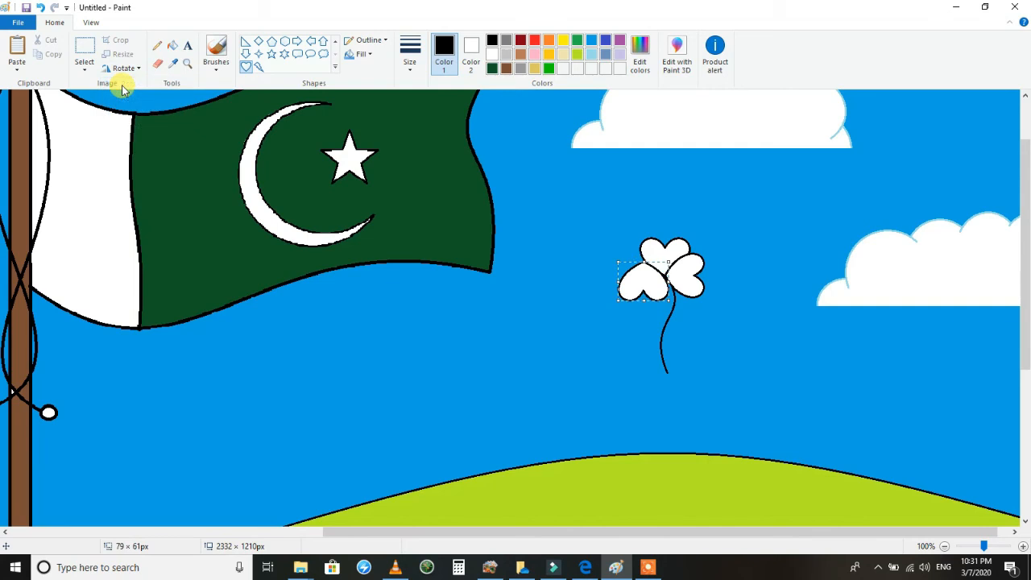
left_click_drag(632, 277, 651, 290)
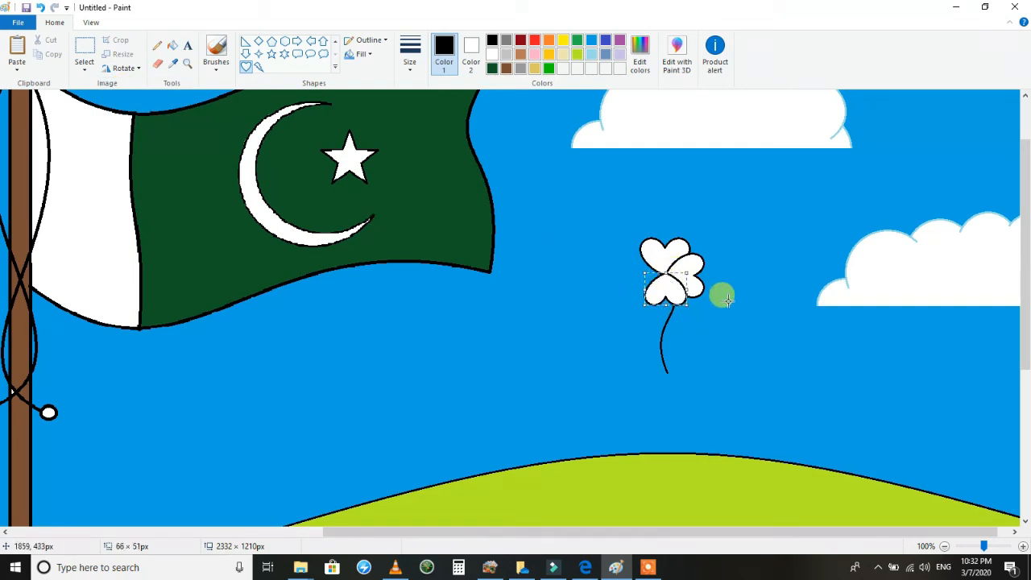
Draw a fourth heart about 62 × 42 px, rotate it so its tip points right, and fit it as the flower's left petal.
left_click(668, 264)
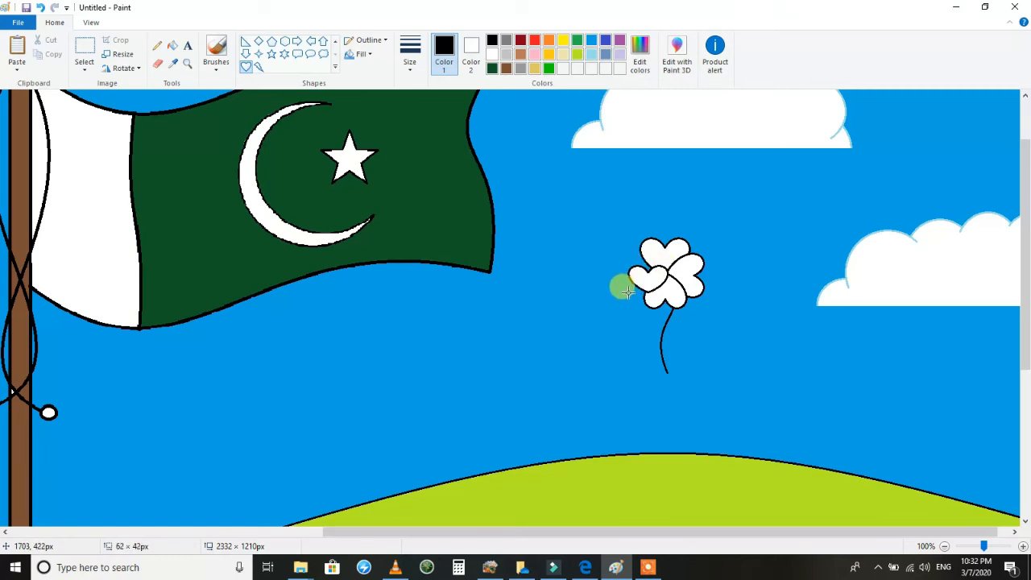
left_click(121, 68)
left_click(117, 122)
left_click(121, 68)
left_click(118, 83)
left_click(121, 68)
left_click(118, 83)
left_click(121, 68)
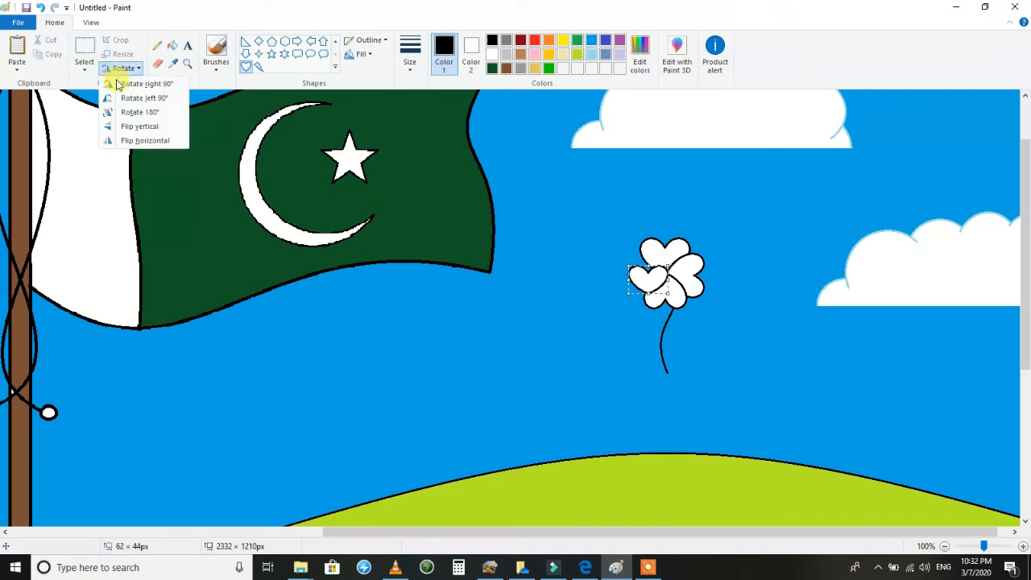
left_click(119, 83)
left_click_drag(627, 261, 670, 275)
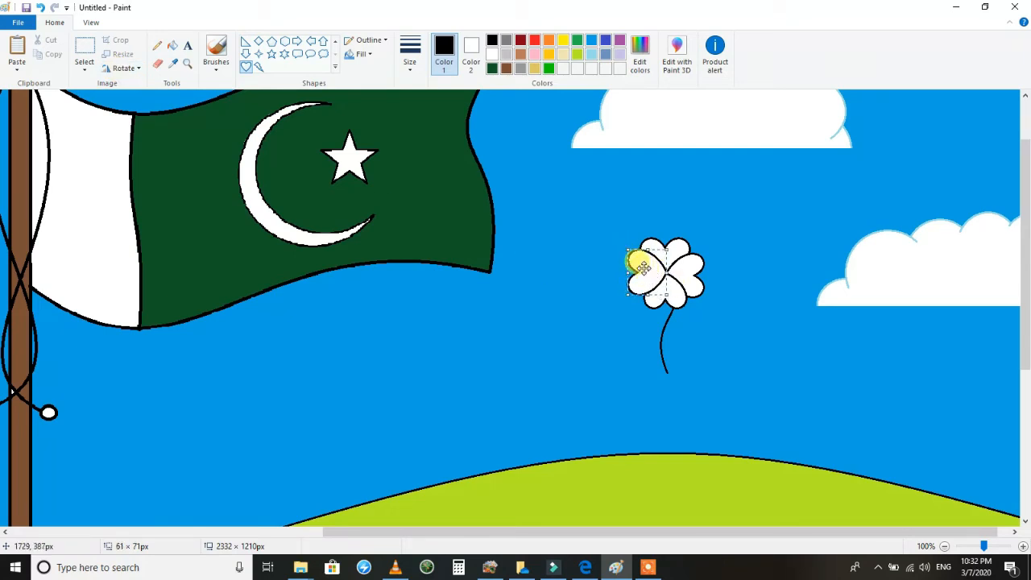
left_click(405, 126)
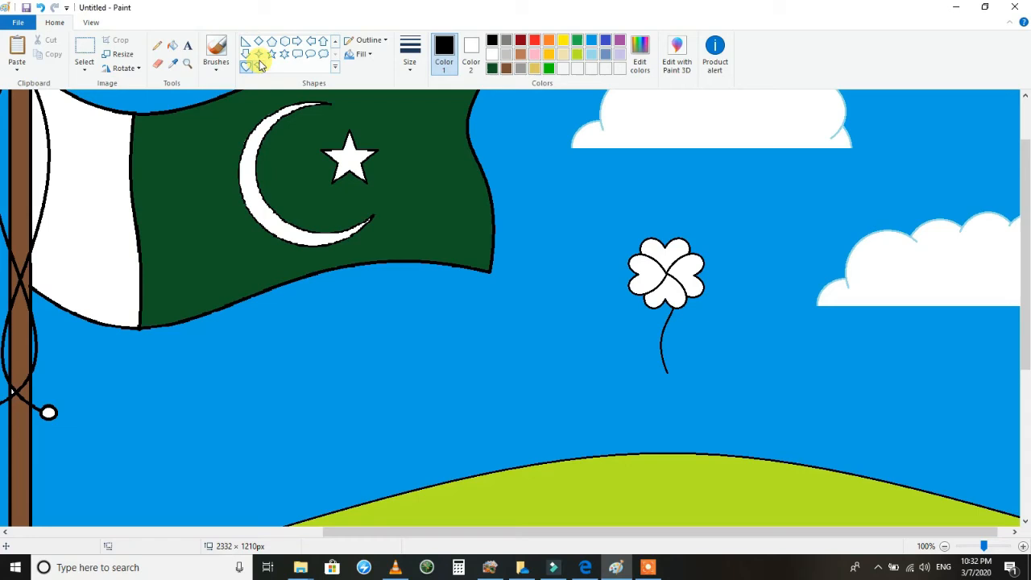
Add a small white circle at the flower's centre and erase the old stem with the turquoise sky colour.
left_click(335, 41)
left_click_drag(666, 268, 667, 276)
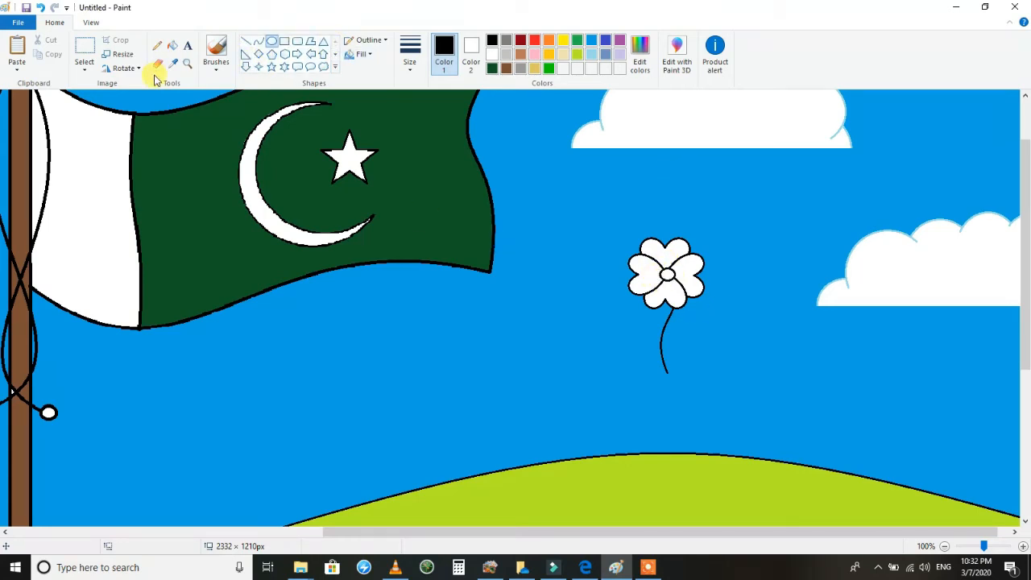
left_click(471, 56)
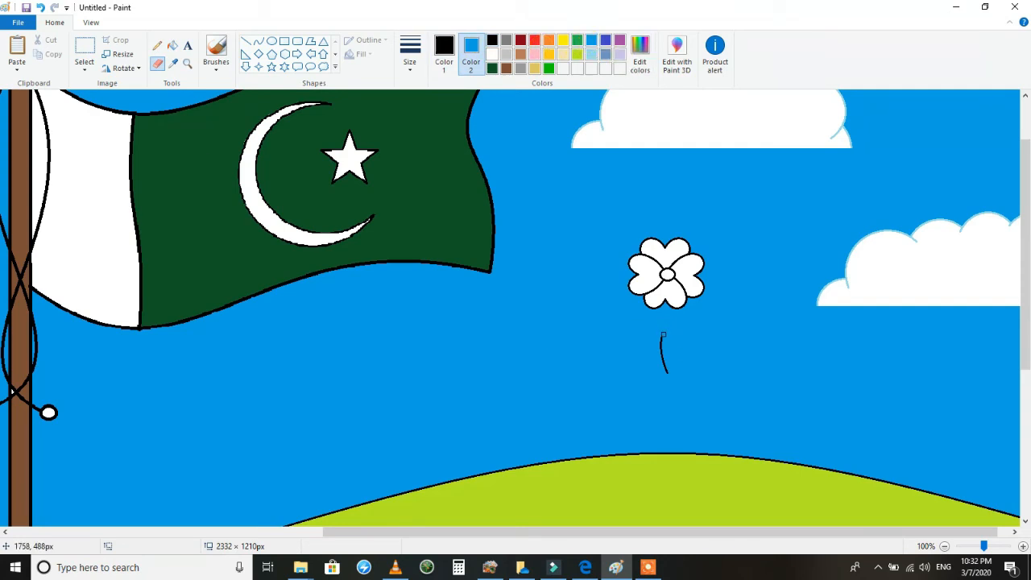
Draw a new black S-curved stem about 161 px tall running down from the flower's lower petal.
left_click(265, 44)
left_click_drag(665, 300, 662, 383)
left_click_drag(667, 339, 703, 331)
left_click_drag(669, 382, 669, 401)
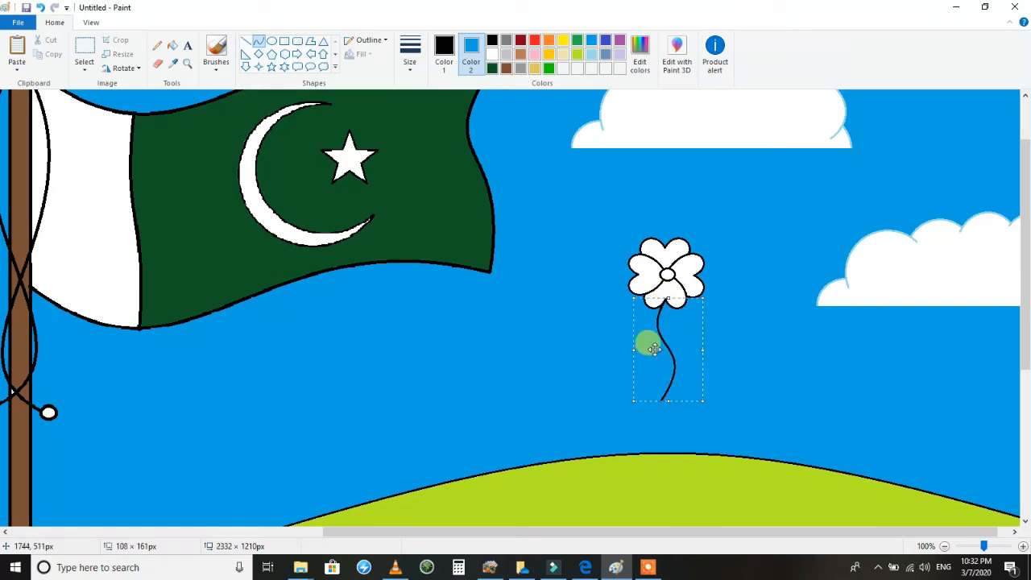
left_click(501, 129)
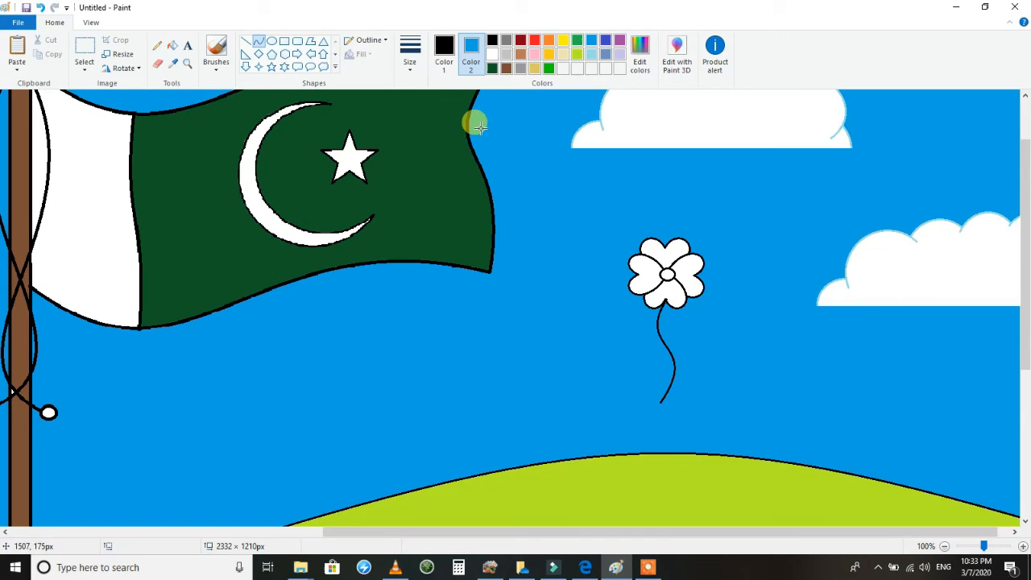
Draw a small pointed leaf from two curves on the stem's right side and add a straight vein line inside it.
left_click(258, 46)
left_click_drag(668, 347, 689, 333)
left_click_drag(680, 335, 675, 352)
left_click(678, 340)
left_click(726, 369)
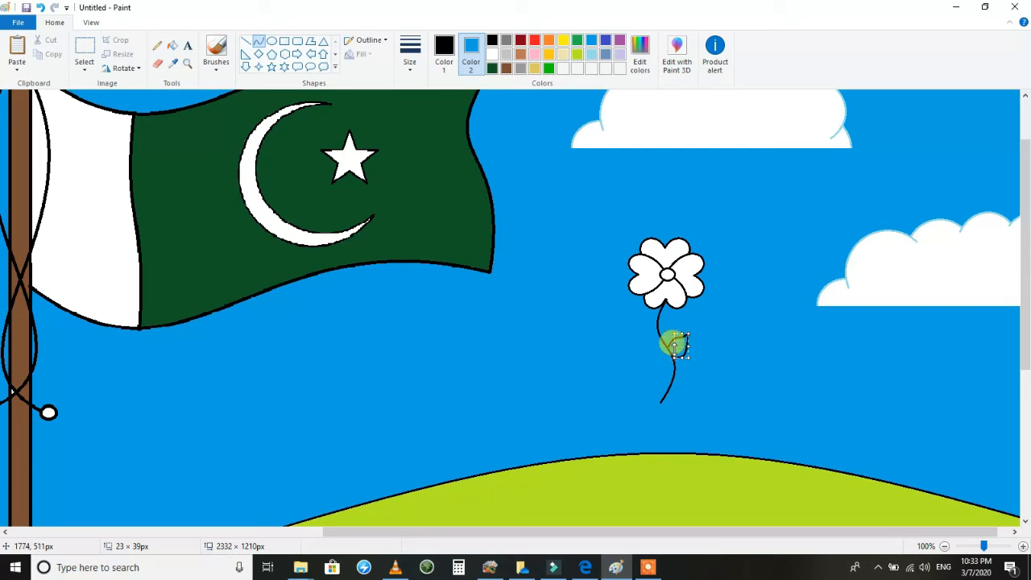
left_click(739, 364)
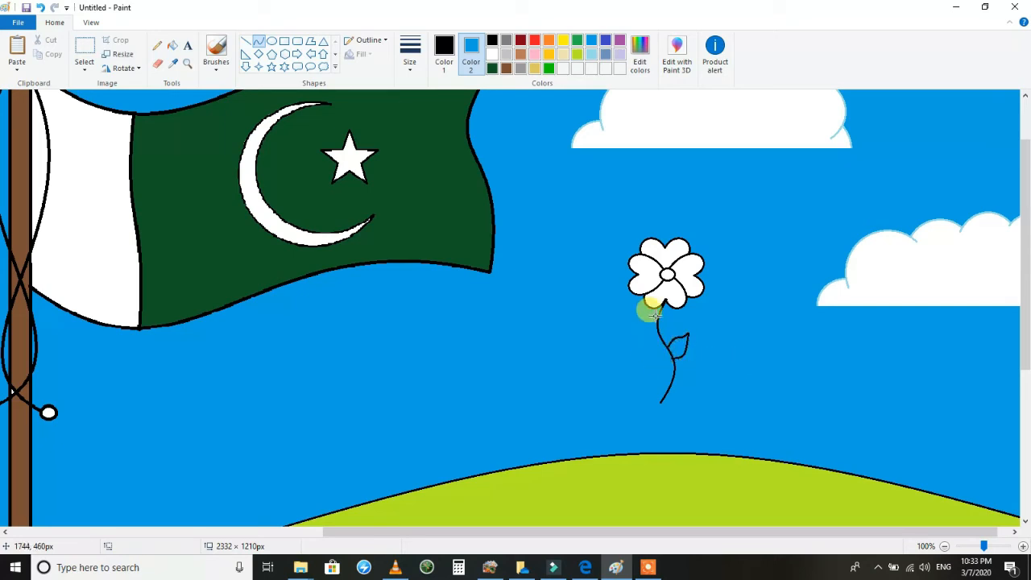
left_click_drag(672, 351, 682, 341)
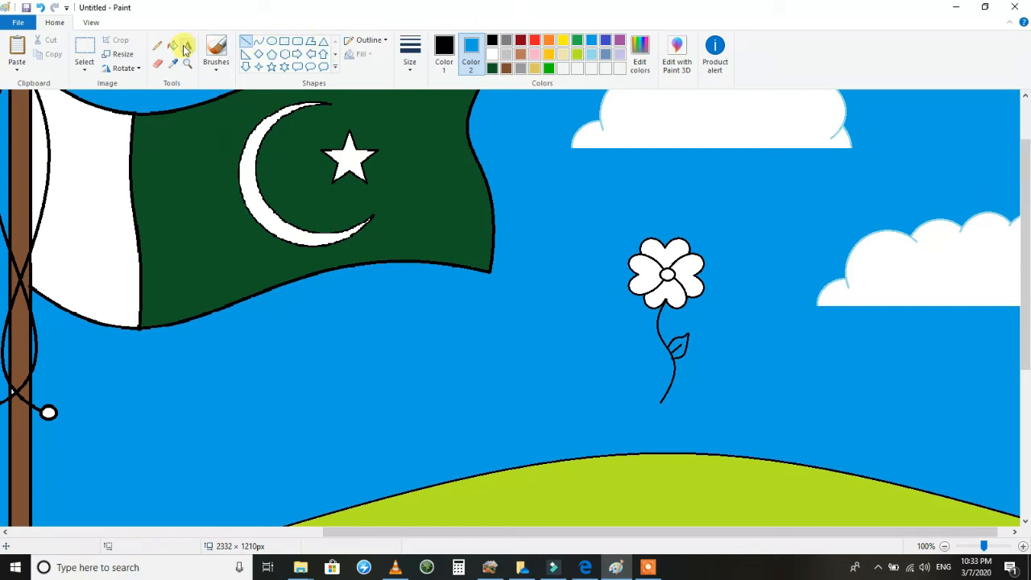
Fill the flower's leaf with lime green.
left_click(579, 56)
left_click(676, 346)
left_click(444, 53)
left_click(578, 57)
left_click(475, 52)
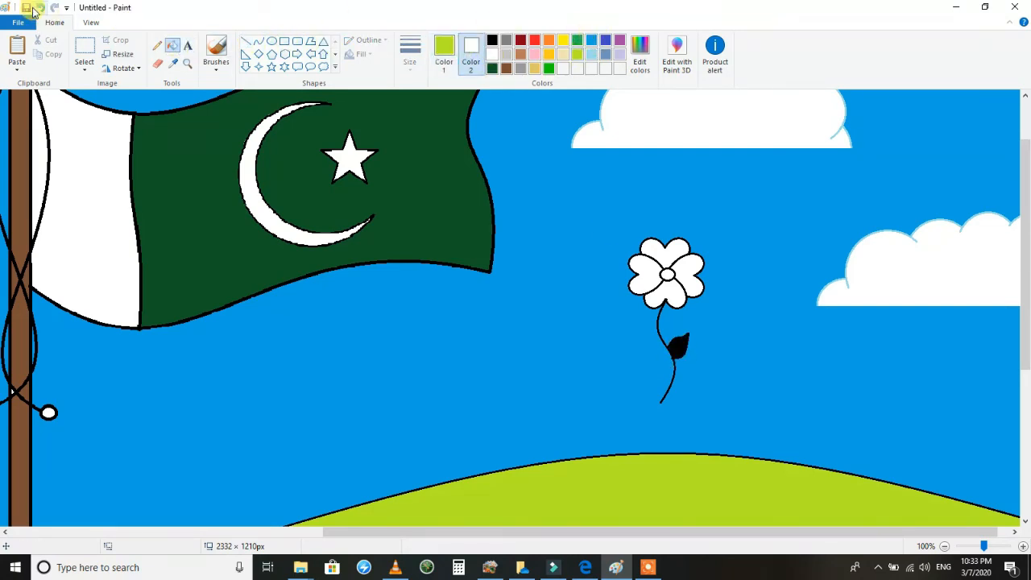
left_click(676, 345)
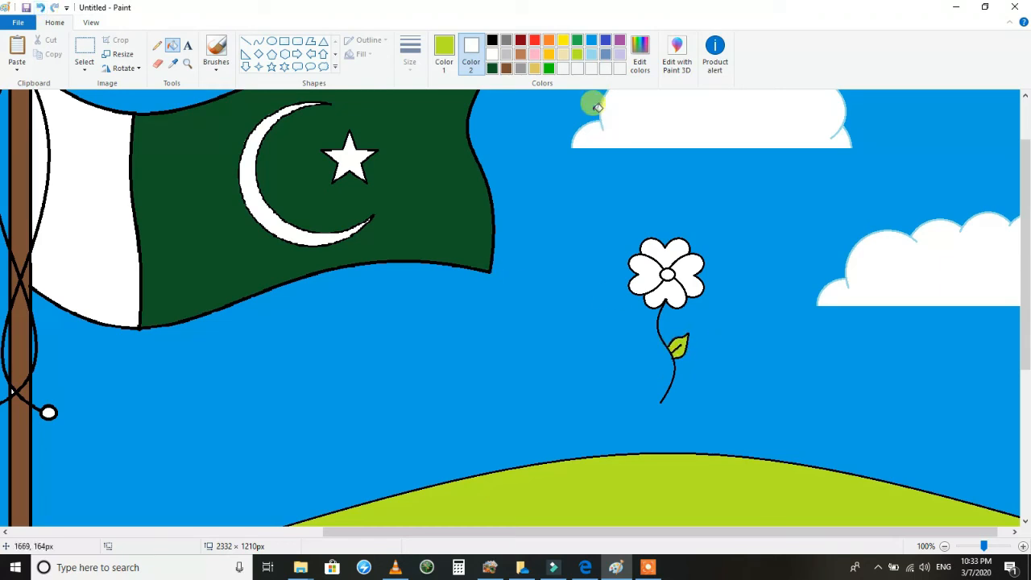
Fill the flower's upper petal with red.
left_click(535, 41)
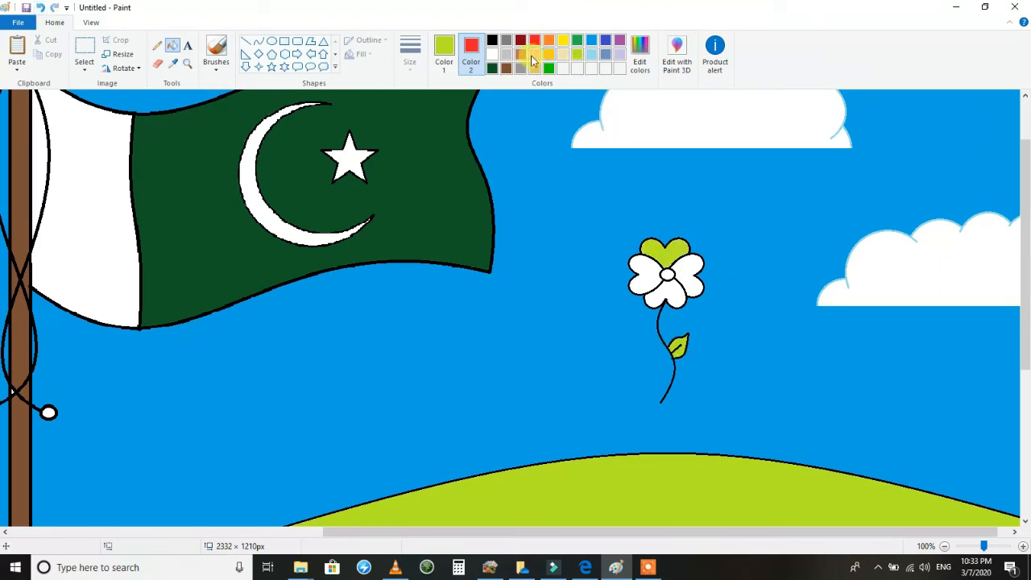
left_click(447, 57)
left_click(665, 252)
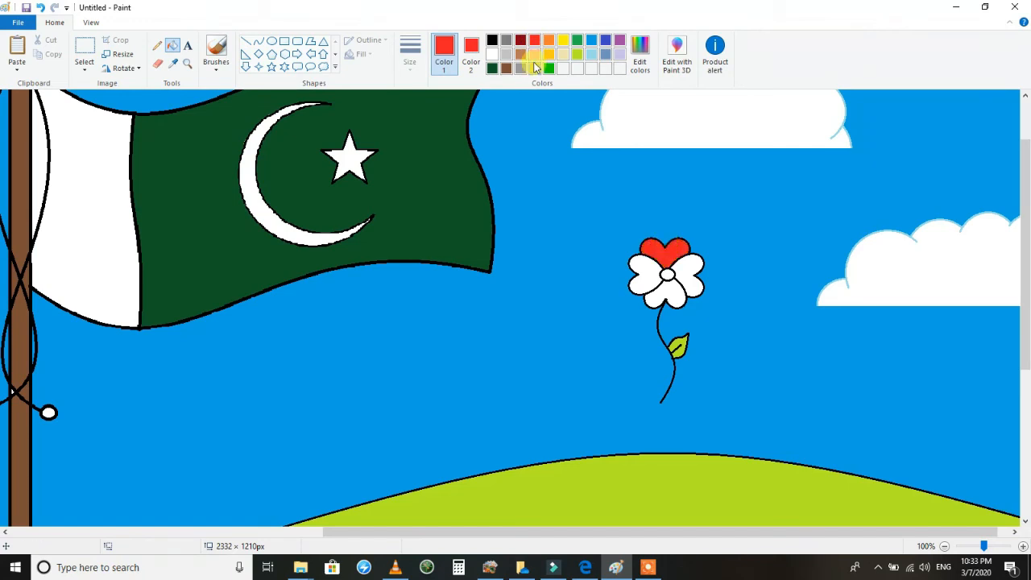
Fill the flower's right petal with yellow and its left petal with custom pink, RGB 255, 51, 117.
left_click(687, 275)
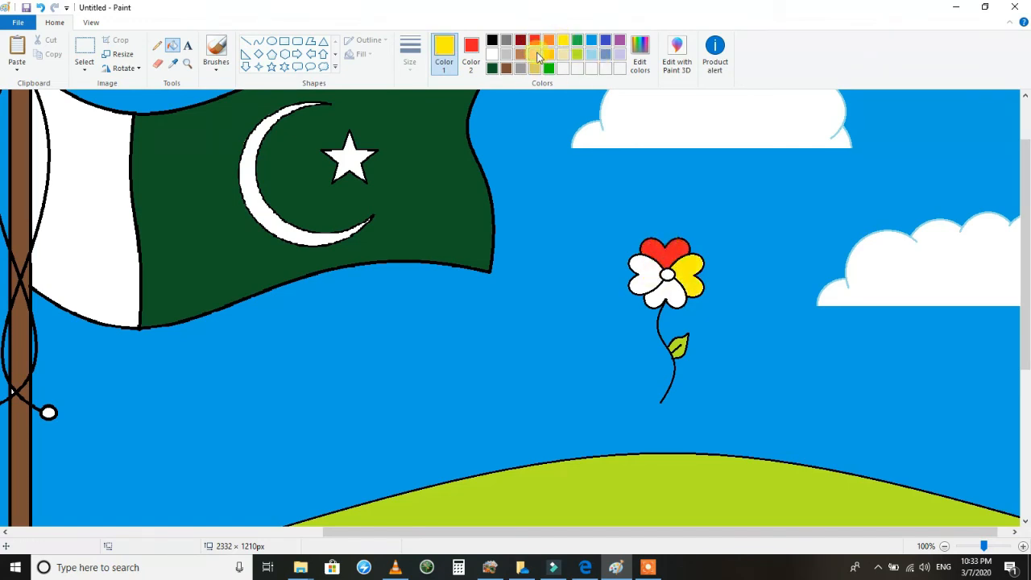
left_click(644, 65)
left_click(653, 246)
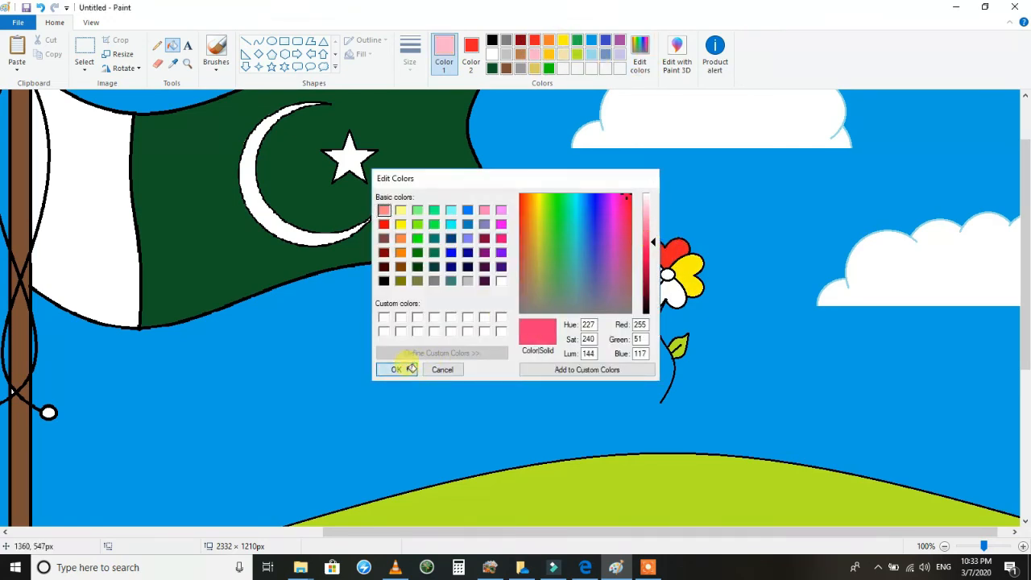
left_click(398, 369)
left_click(647, 277)
Fill the flower's lower petal with light cyan from the basic custom colours.
left_click(549, 53)
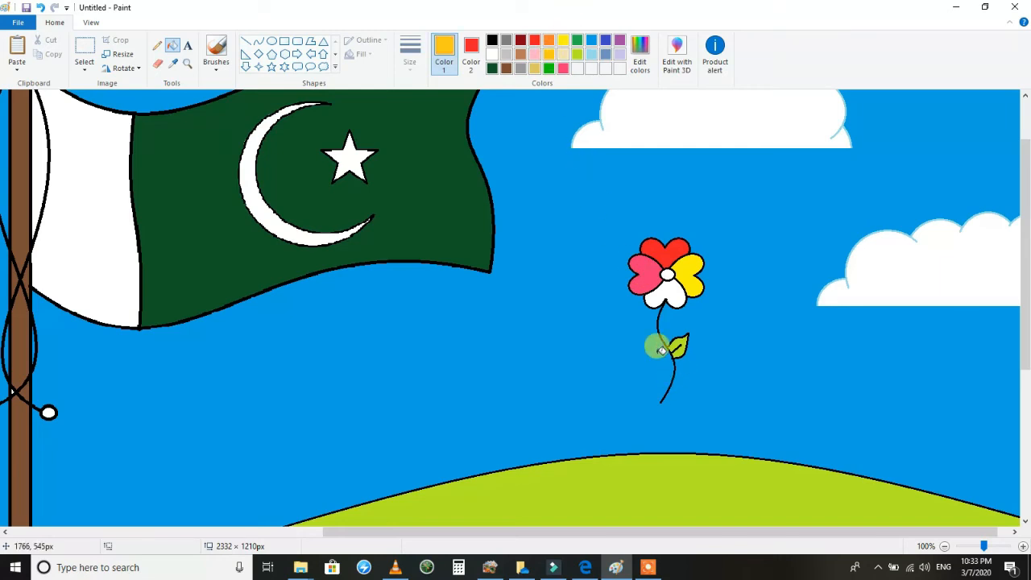
left_click(649, 66)
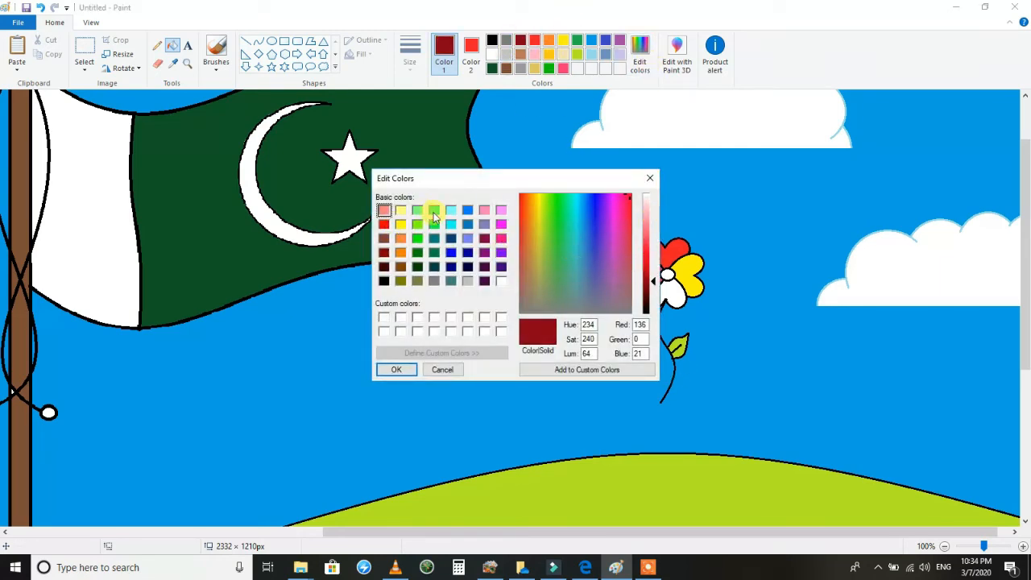
left_click(451, 211)
left_click(396, 369)
left_click(667, 294)
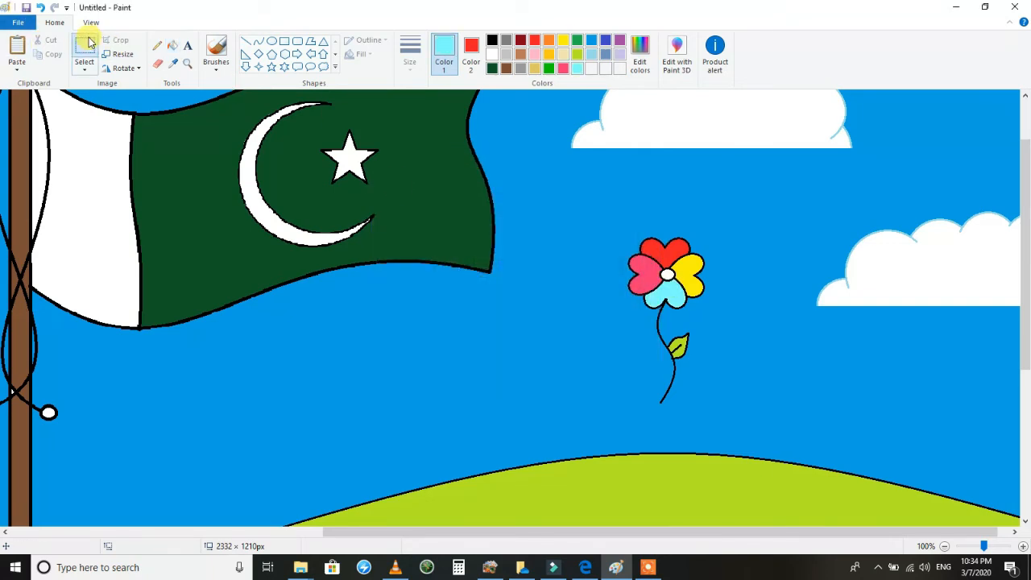
Draw a small black pointed leaf with a straight vein on the stem's left side and fill it with lime green.
left_click(257, 41)
left_click_drag(658, 330, 635, 315)
left_click(493, 41)
mouse_move(642, 326)
left_mouse_down()
mouse_move(663, 327)
mouse_move(636, 325)
mouse_move(631, 311)
mouse_move(649, 331)
mouse_move(655, 314)
mouse_move(634, 331)
mouse_move(658, 332)
left_mouse_up()
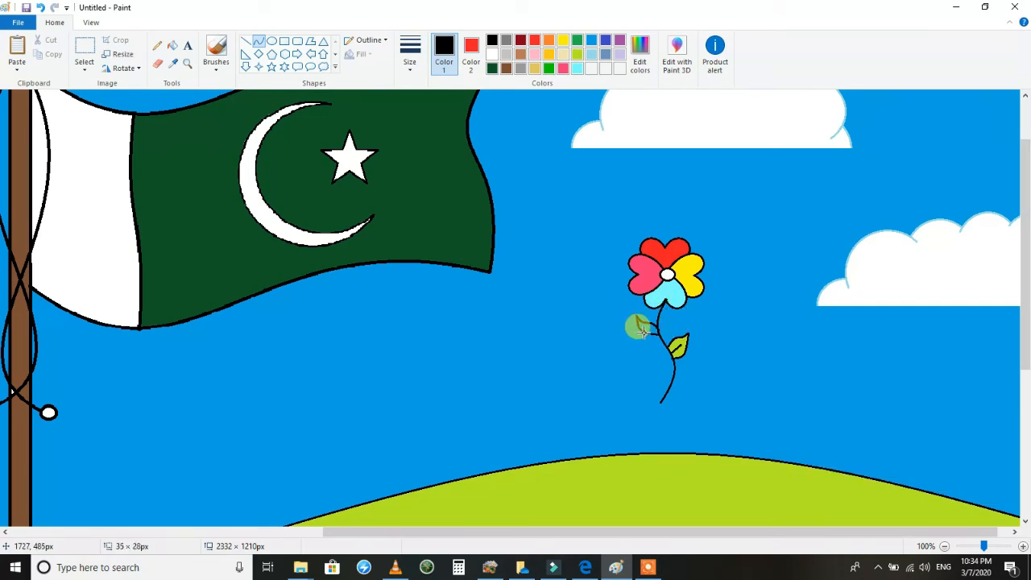
left_click_drag(643, 335, 631, 314)
left_click(246, 41)
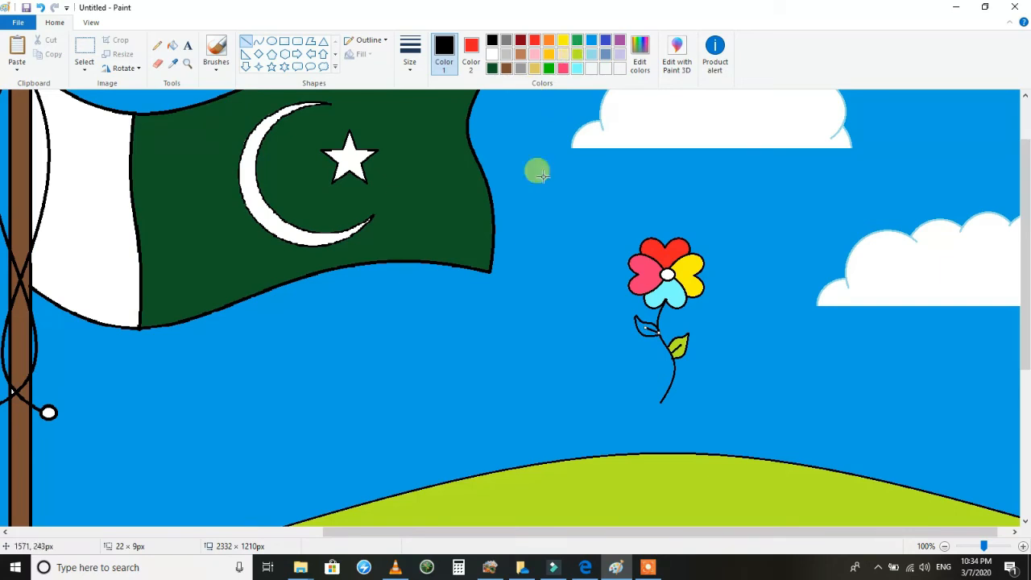
left_click_drag(541, 176, 579, 52)
left_click(40, 7)
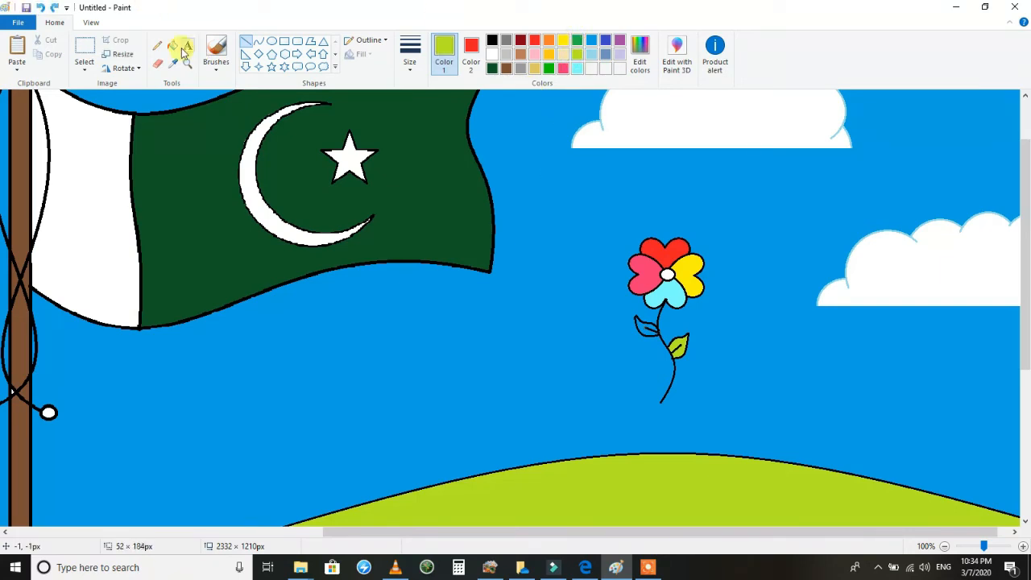
left_click(172, 46)
Select a rectangle of about 302 × 321 px around the whole flower and copy it.
left_click(86, 55)
left_click_drag(770, 207, 575, 414)
right_click(626, 377)
left_click(656, 401)
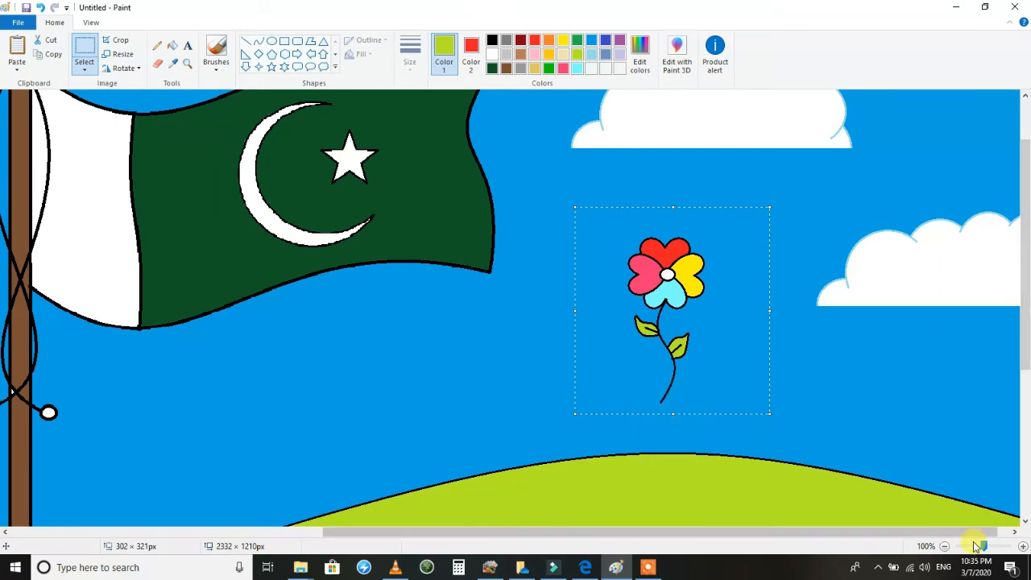
Reselect the flower, set Color 2 to the sky blue, enable transparent selection, and move the flower into the grass at the picture's lower-right corner.
scroll(553, 271, "down", 1, "ctrl")
left_click_drag(527, 283, 524, 289)
mouse_move(586, 244)
left_mouse_down()
mouse_move(638, 305)
mouse_move(593, 269)
mouse_move(586, 242)
left_mouse_up()
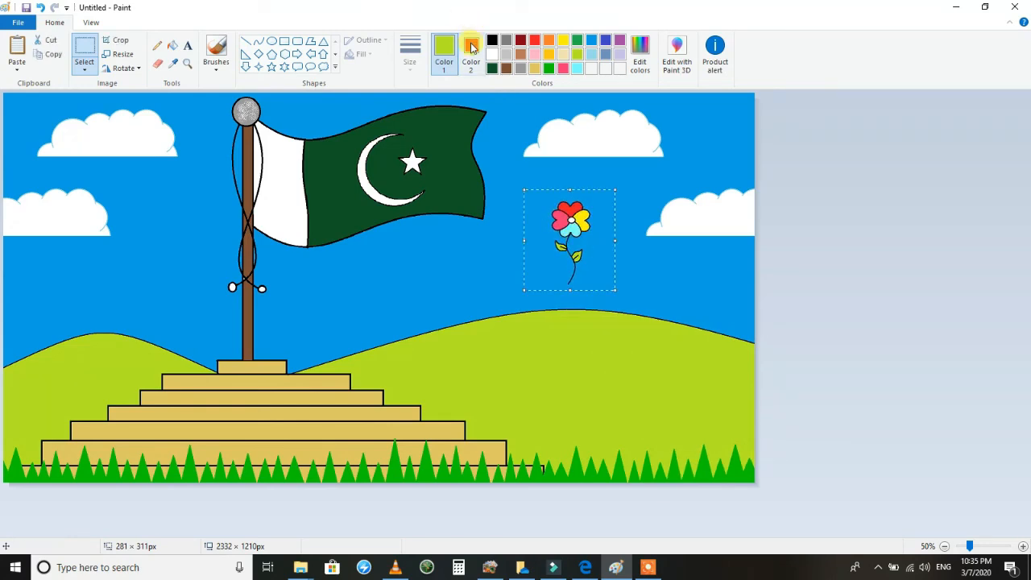
left_click(472, 57)
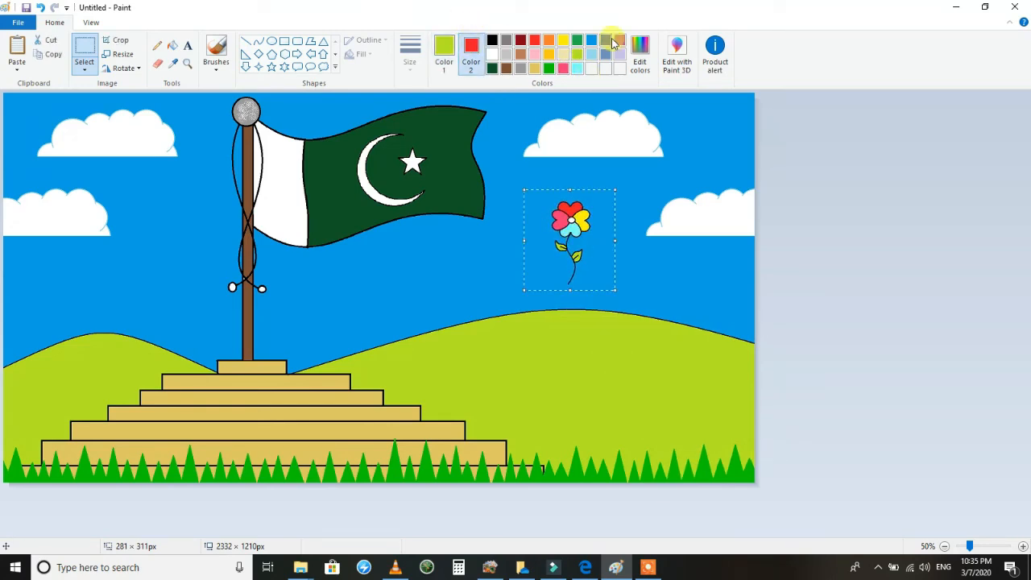
left_click(84, 70)
left_click(80, 182)
left_click_drag(562, 215, 731, 422)
left_click(592, 309)
Fill the sky area where the flower stood with the sky's turquoise blue.
left_click(174, 44)
left_click(592, 41)
left_click(583, 244)
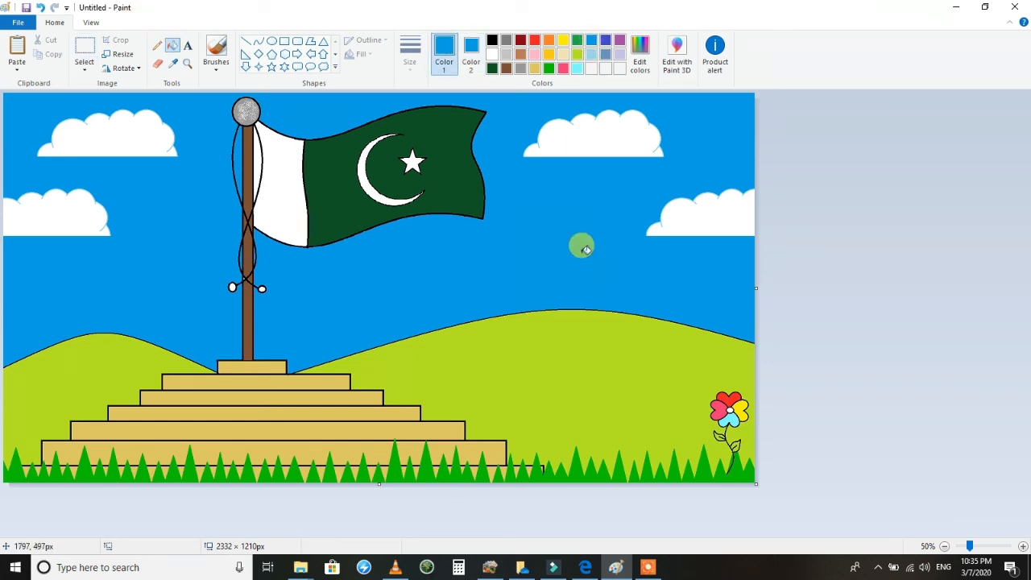
Paste two full-size flower copies into the grass, one at the far left and one before the right end of the steps.
left_click(16, 48)
left_click_drag(56, 148, 32, 438)
left_click(17, 48)
left_click_drag(48, 145, 410, 424)
Paste another flower at the left part of the lower steps, shrink it to about 260 × 238 px, and copy the smaller flower.
left_click(16, 48)
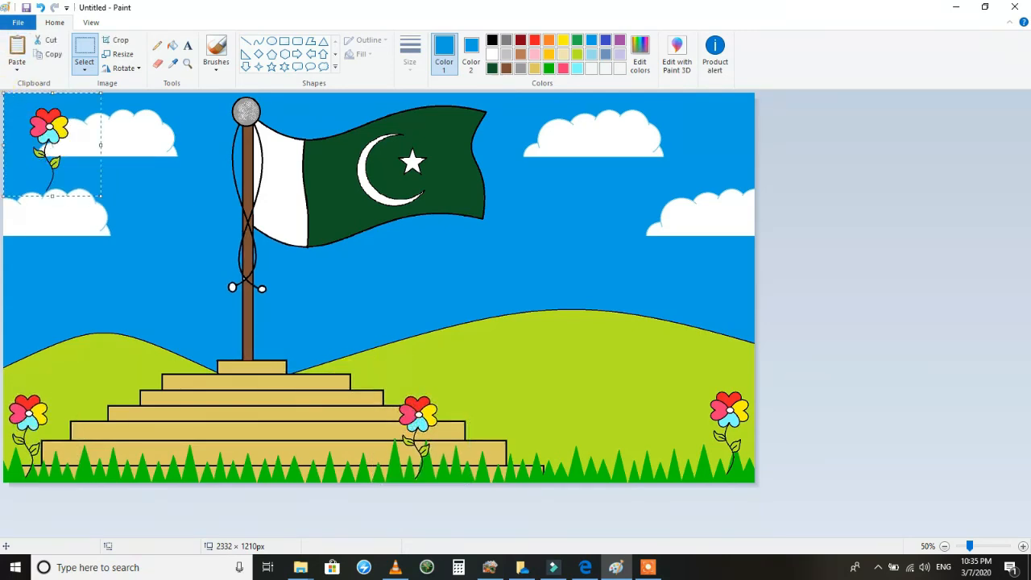
left_click_drag(12, 113, 95, 407)
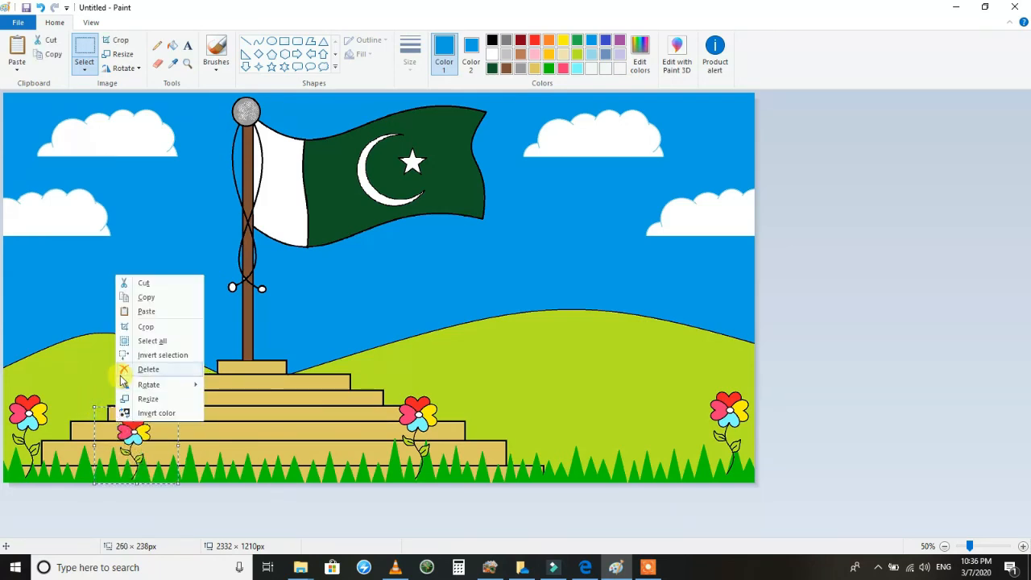
left_click(145, 297)
Paste five small flower copies along the grass, two in front of the steps and three between the steps' right end and the far-right flower.
left_click(16, 50)
left_click_drag(27, 141, 278, 452)
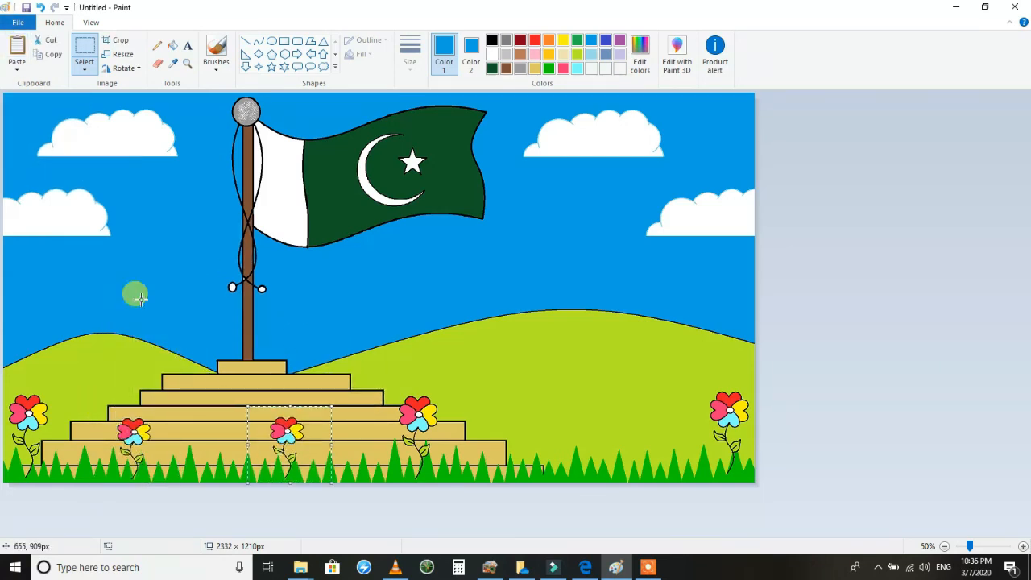
left_click(16, 48)
left_click_drag(57, 137, 532, 449)
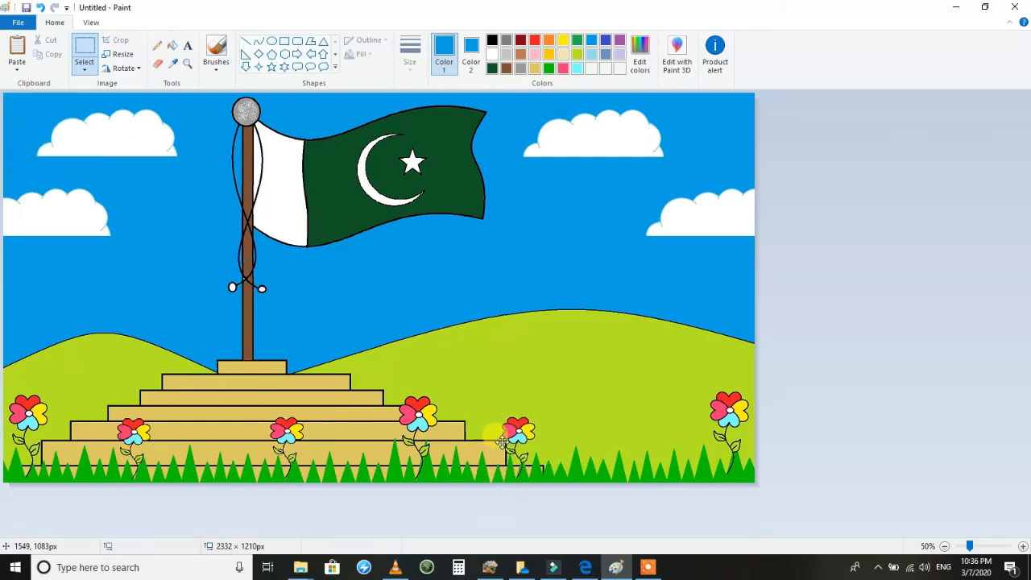
left_click(16, 49)
left_click_drag(32, 147, 629, 459)
left_click(18, 50)
left_click_drag(36, 137, 195, 443)
left_click(17, 50)
left_click_drag(37, 133, 578, 425)
left_click(569, 313)
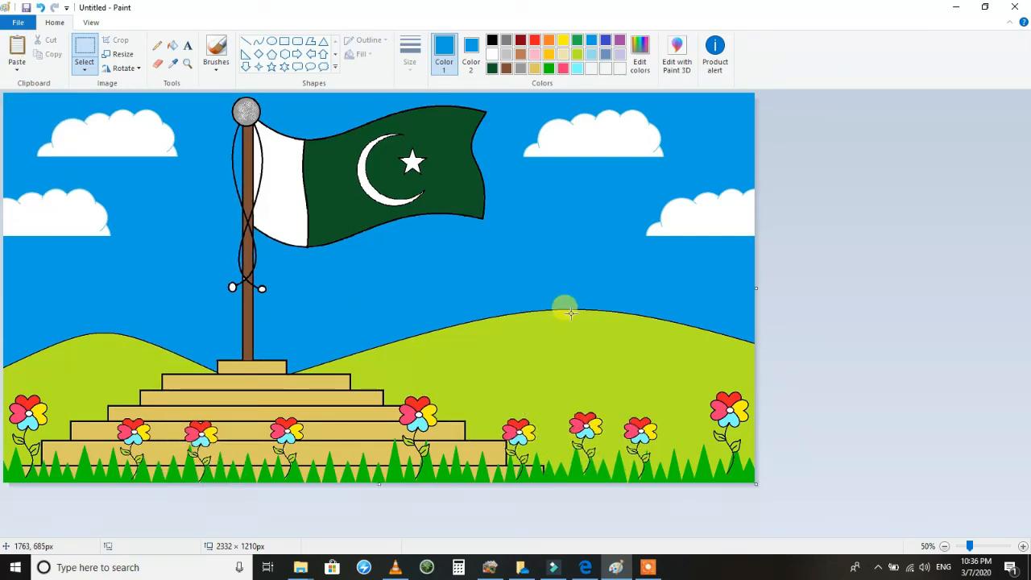
Start a text box in the sky below the flag and set Color 1 to black and Color 2 to white.
left_click(186, 46)
left_click(396, 252)
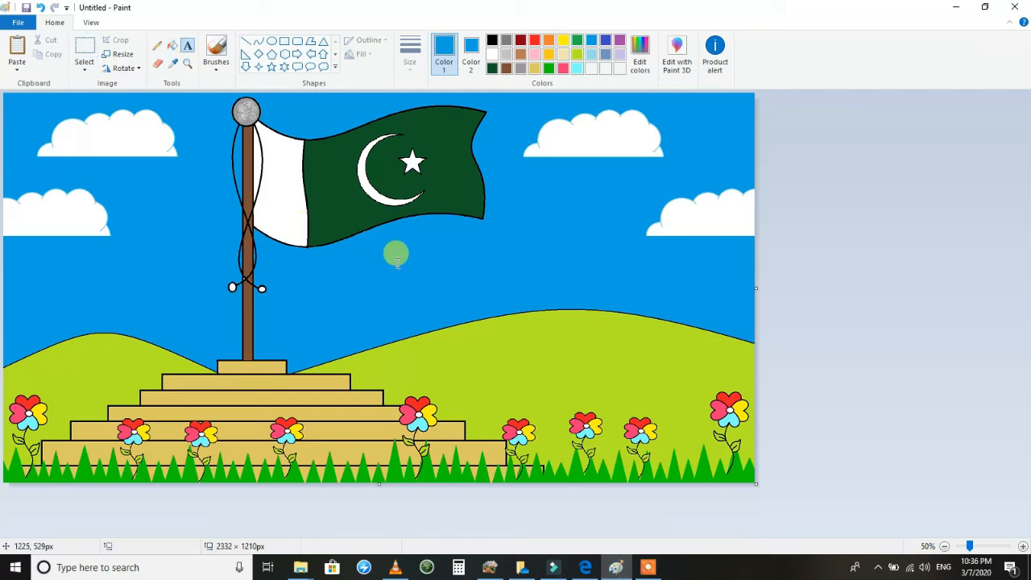
mouse_move(644, 564)
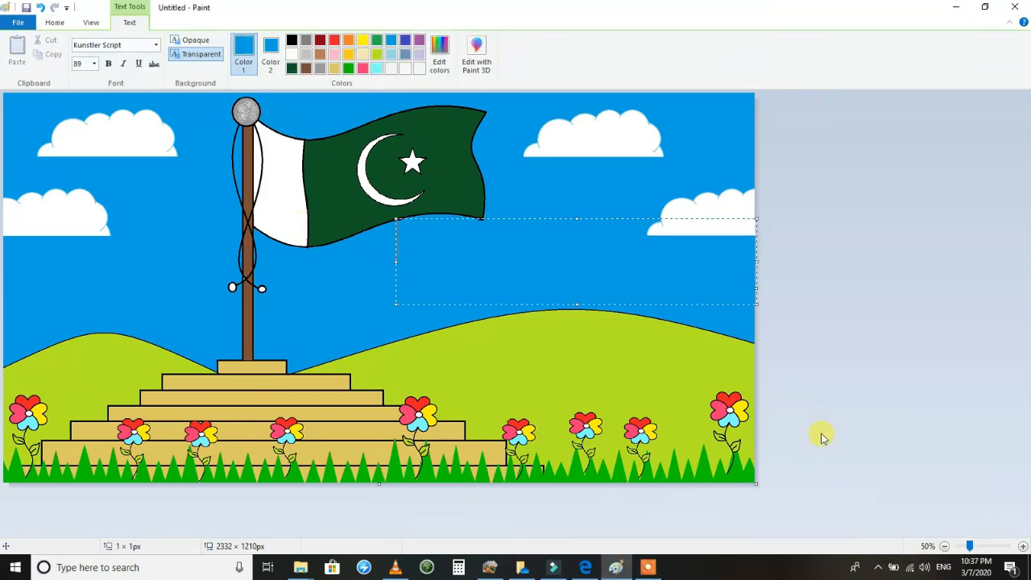
left_click(157, 45)
left_click(292, 41)
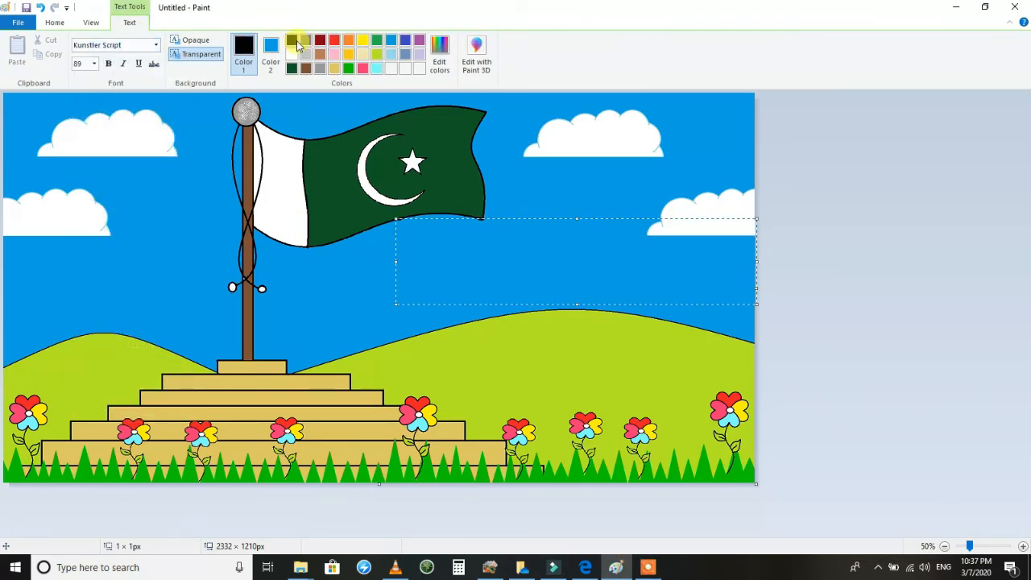
left_click(271, 52)
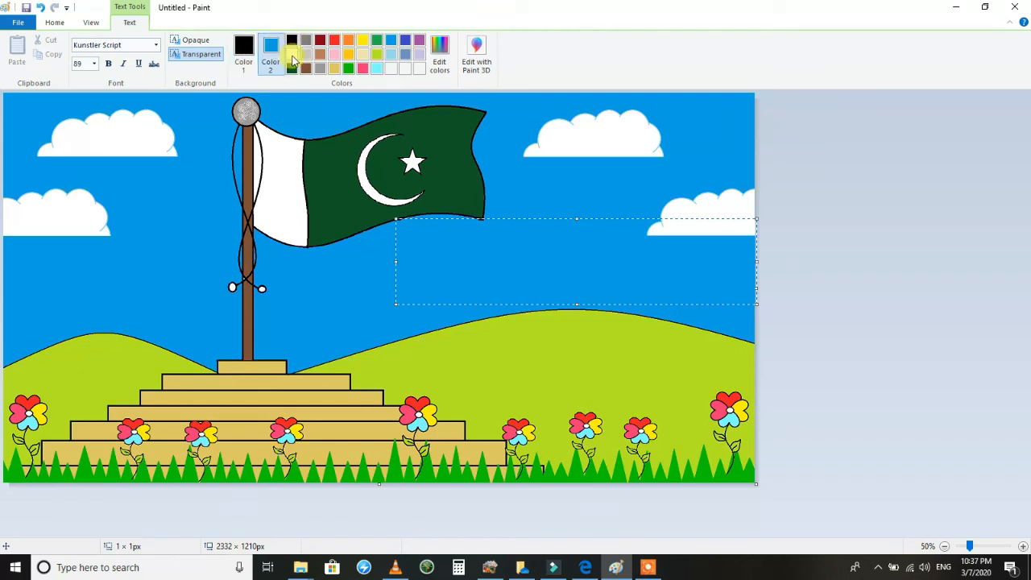
Set the text font to the handwritten face beginning with "Saturday Sunday Mond".
left_click(155, 46)
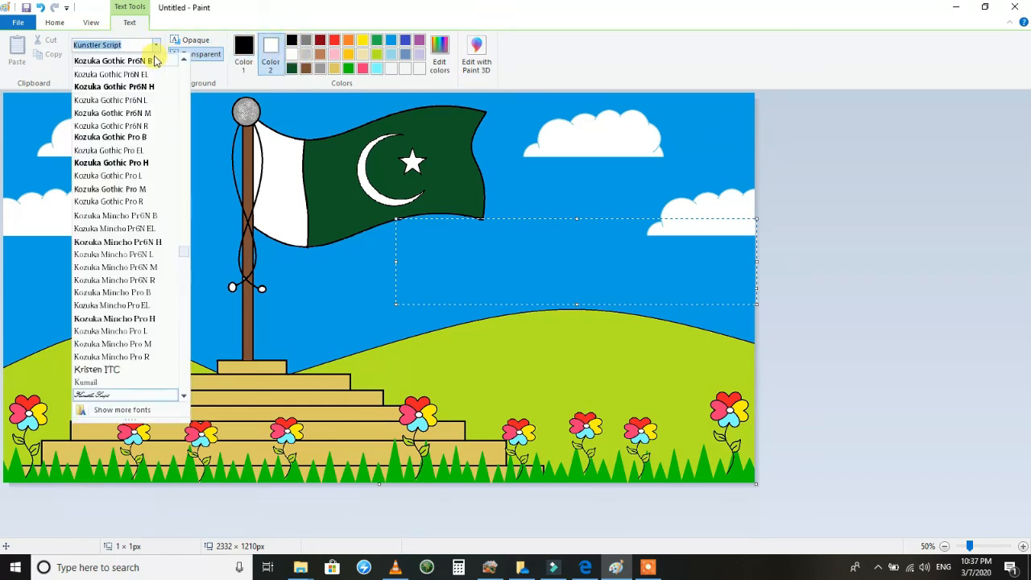
left_click(184, 390)
left_click(183, 390)
left_click(183, 390)
left_click(184, 390)
left_click(184, 390)
left_click(179, 379)
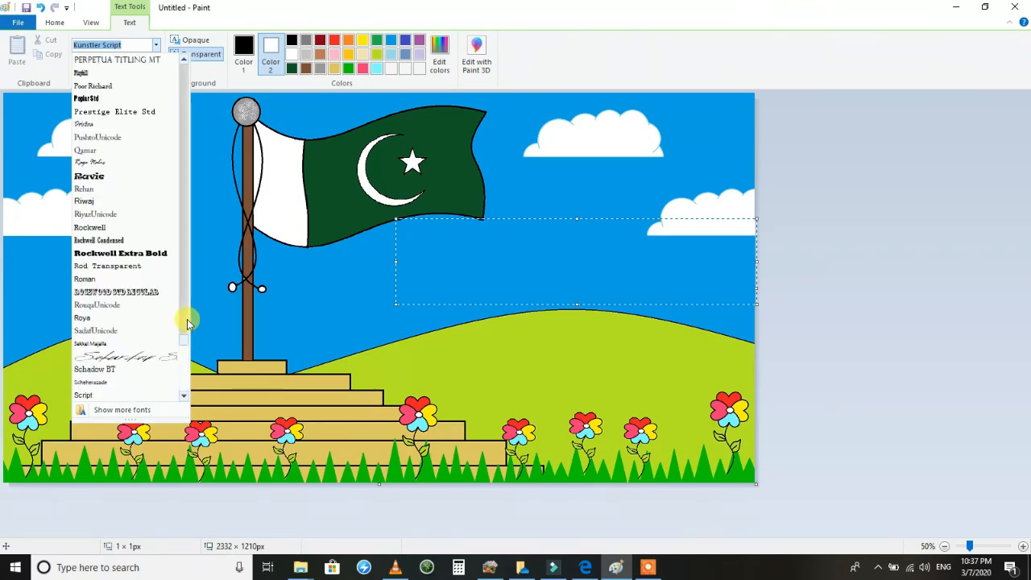
left_click(145, 351)
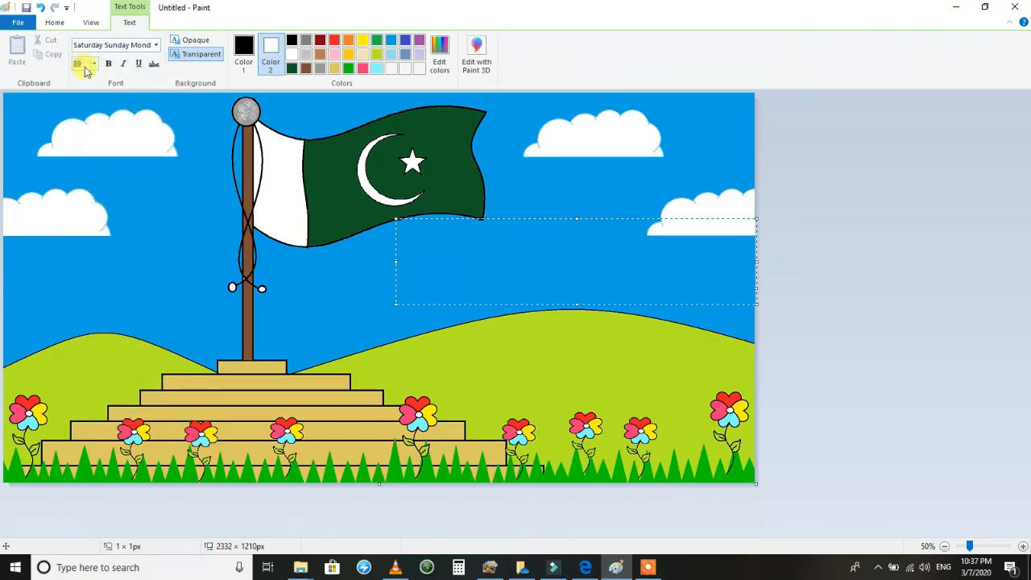
left_click(289, 233)
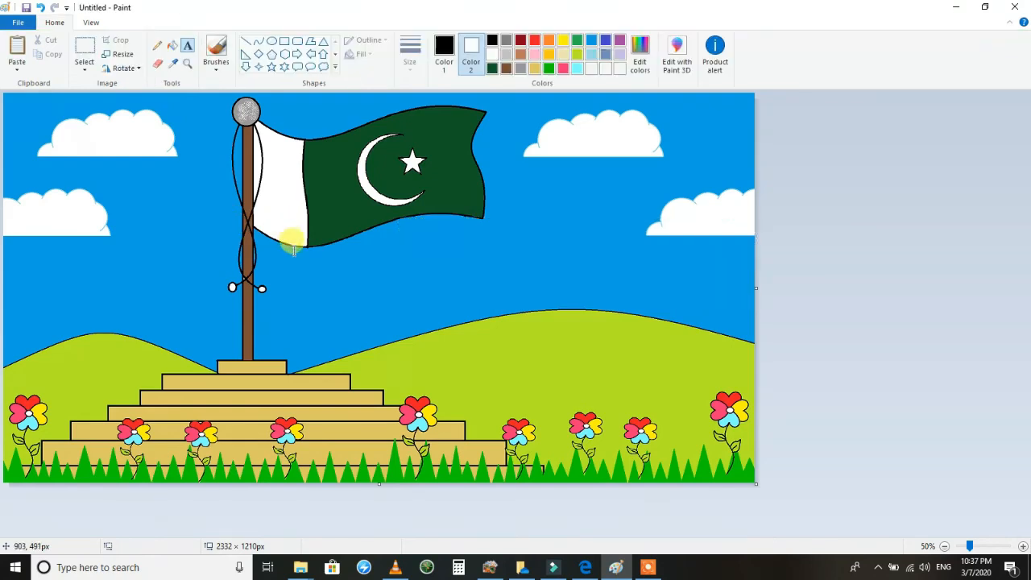
Start a text box below the flag at size 72, enter "I love", and lower the box's upper edge to about 735 × 245 px.
left_click(286, 277)
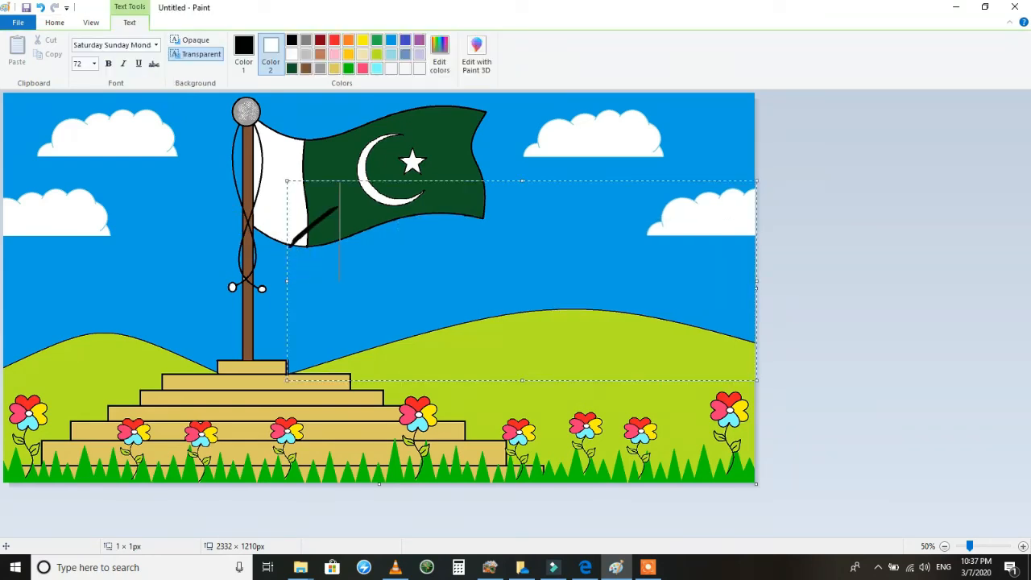
type("I love")
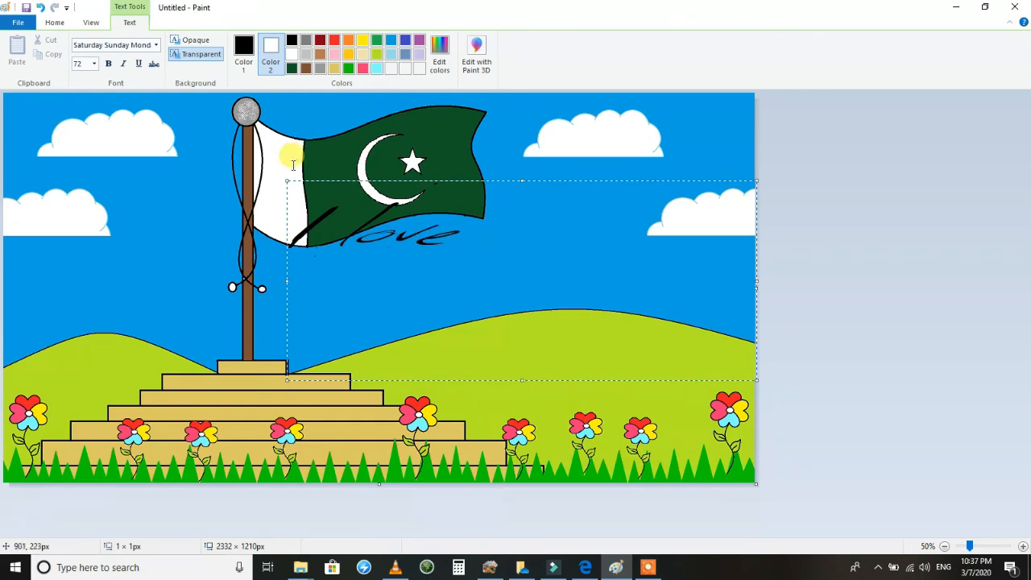
left_click_drag(287, 181, 286, 225)
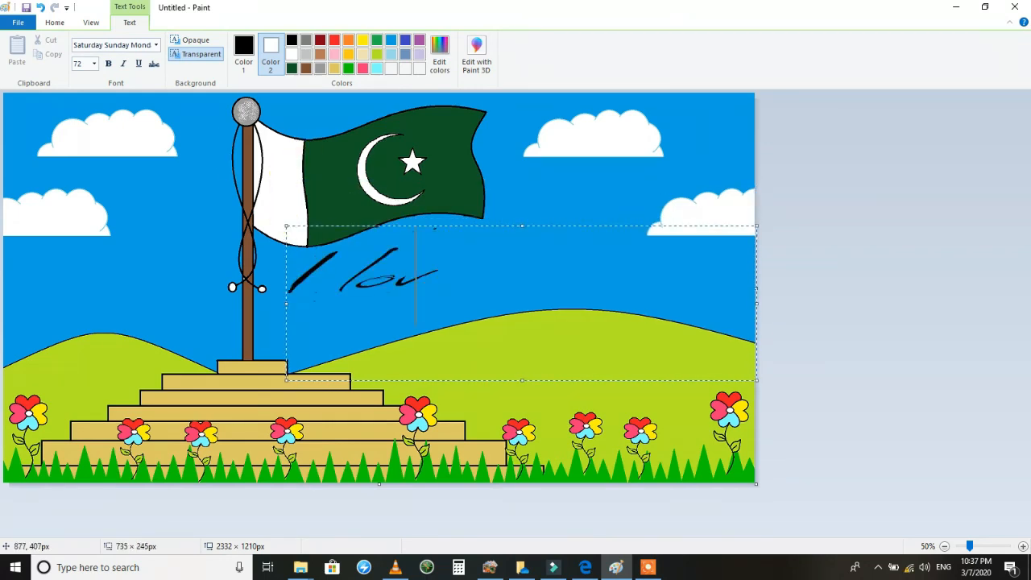
Replace the text with "I love pakistan" in the Qamar font.
key("BackSpace")
key("BackSpace")
key("BackSpace")
key("BackSpace")
key("BackSpace")
left_click(155, 48)
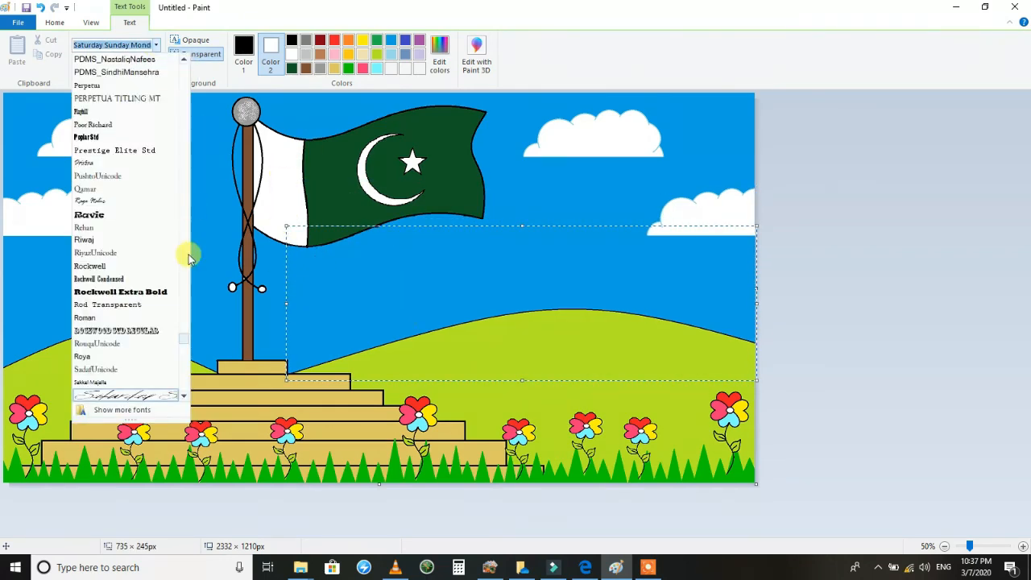
left_click(121, 193)
left_click(314, 292)
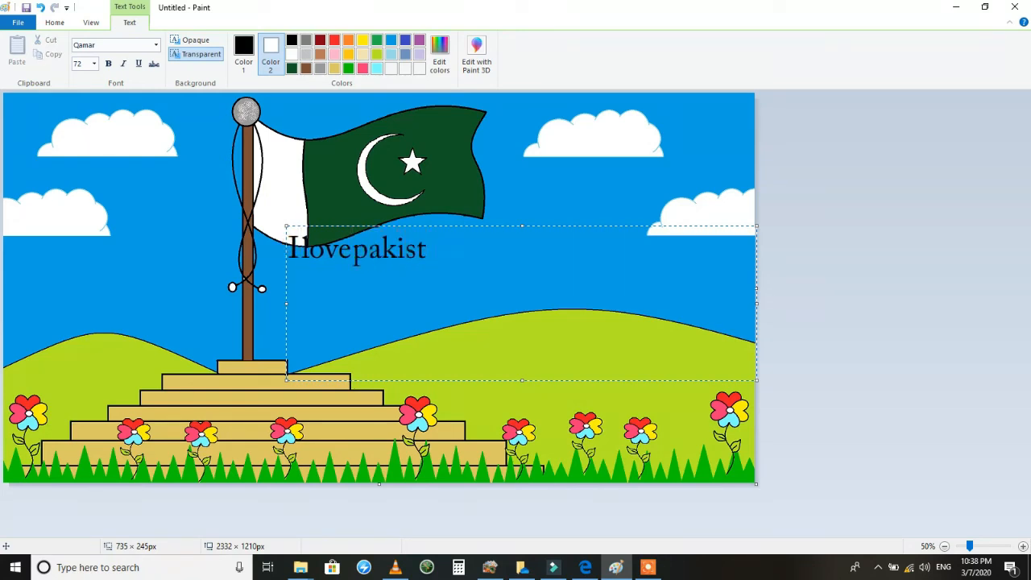
type("n")
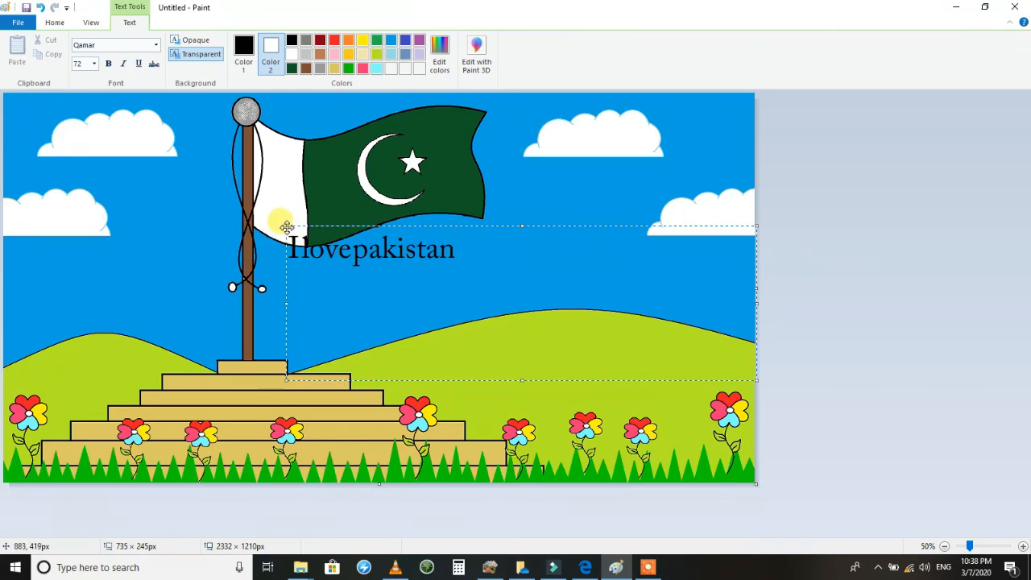
Shrink the text box to about 632 × 210 px and set the whole phrase in the Pristina font.
left_click_drag(289, 228, 355, 251)
left_click_drag(548, 291, 355, 296)
left_click(156, 46)
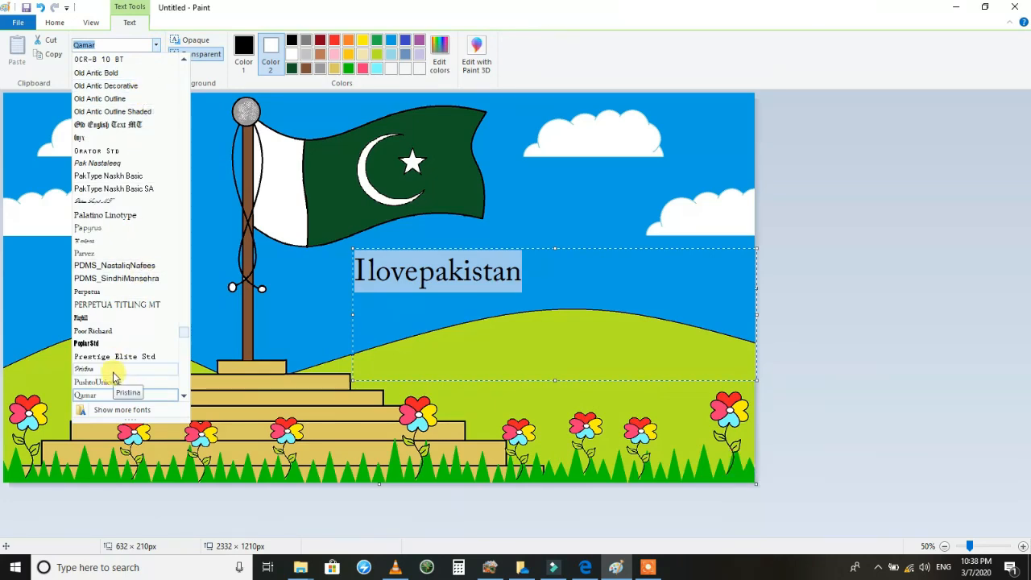
left_click(114, 373)
Set the phrase's font to Snap ITC, shift it slightly up and left below the flag, and place it on the picture.
left_click(157, 46)
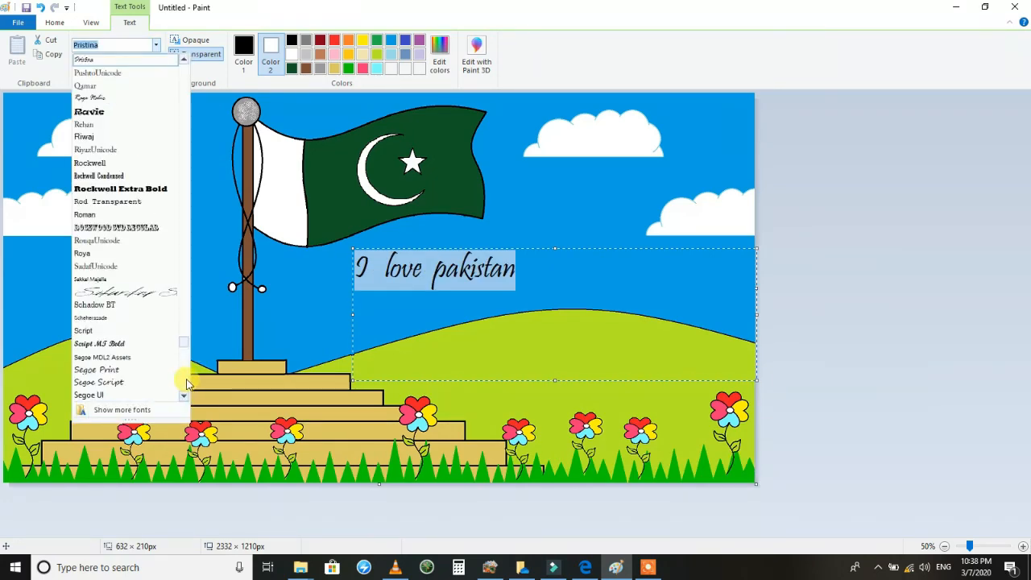
double_click(187, 382)
left_click(184, 110)
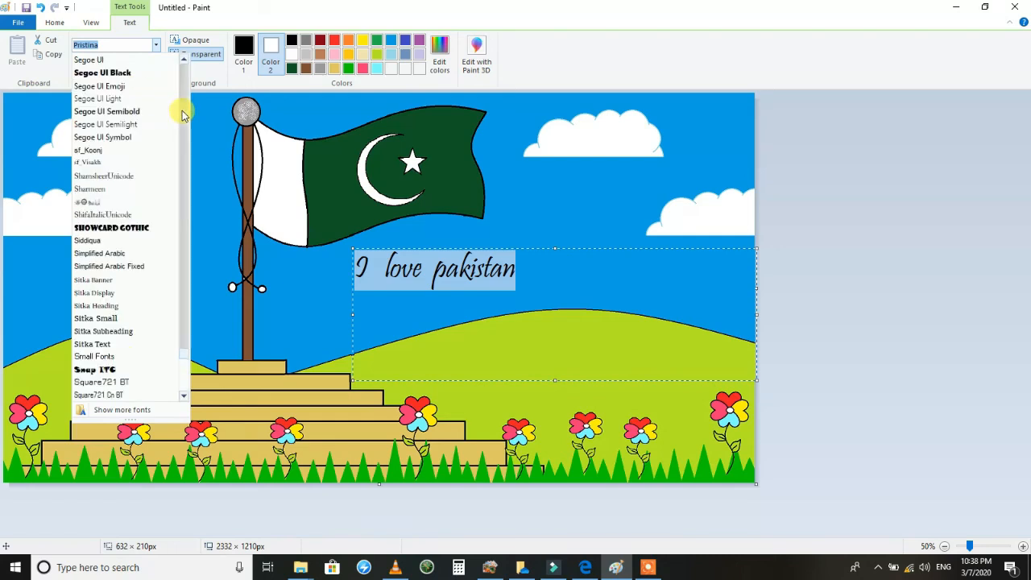
left_click(107, 372)
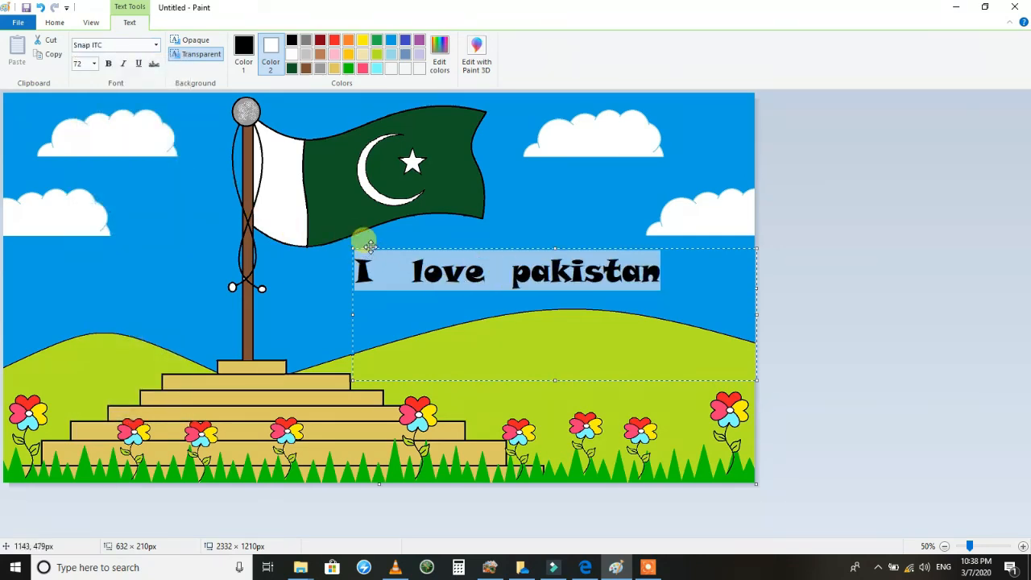
left_click_drag(369, 245, 328, 226)
left_click(180, 233)
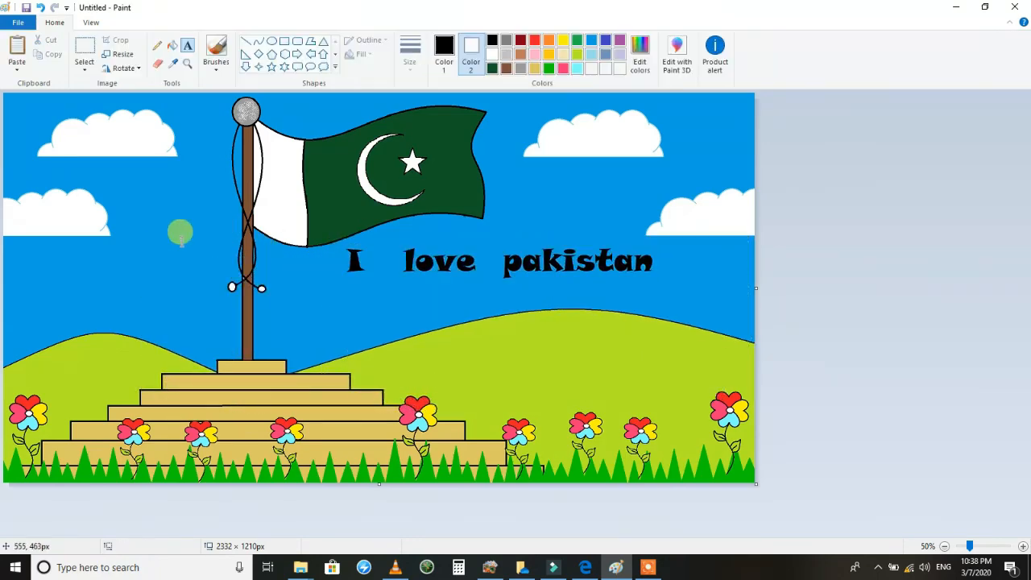
left_click(647, 567)
left_click(651, 547)
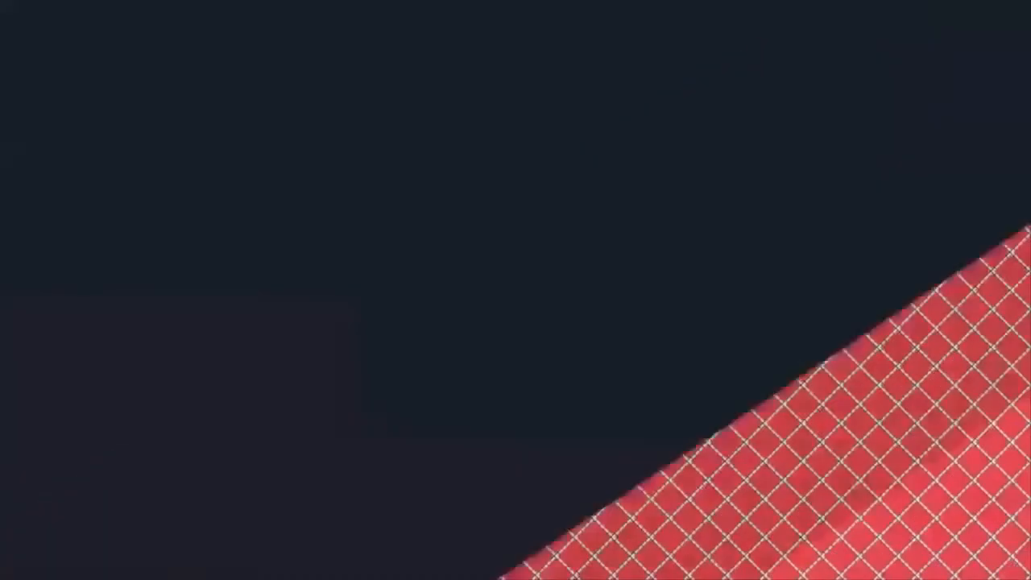